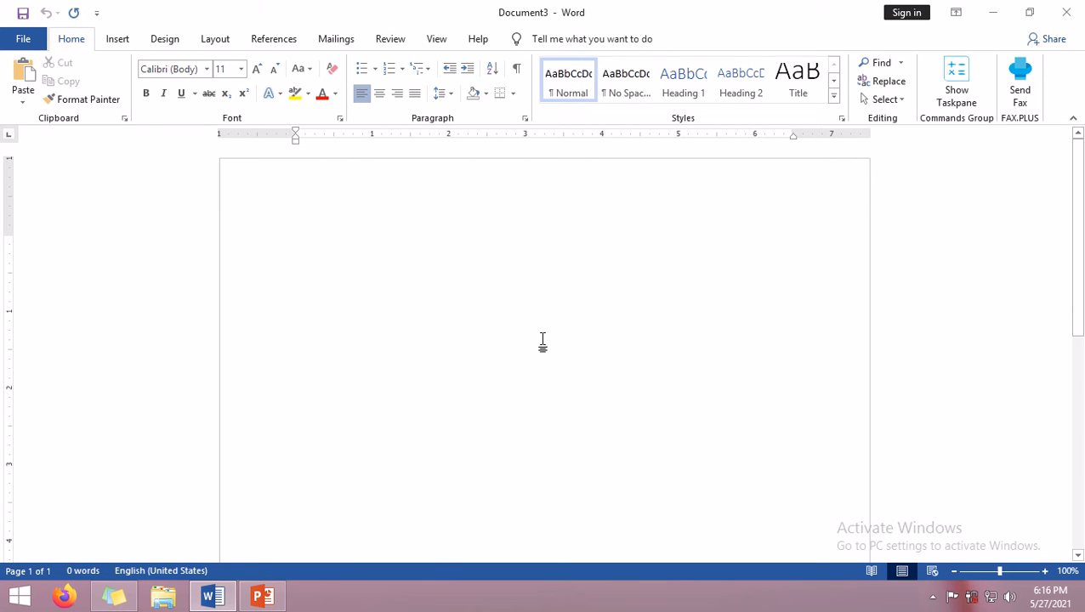
- Fill the blank document with sample paragraphs using the =rand() function
{"action": "type", "text": "=r"}
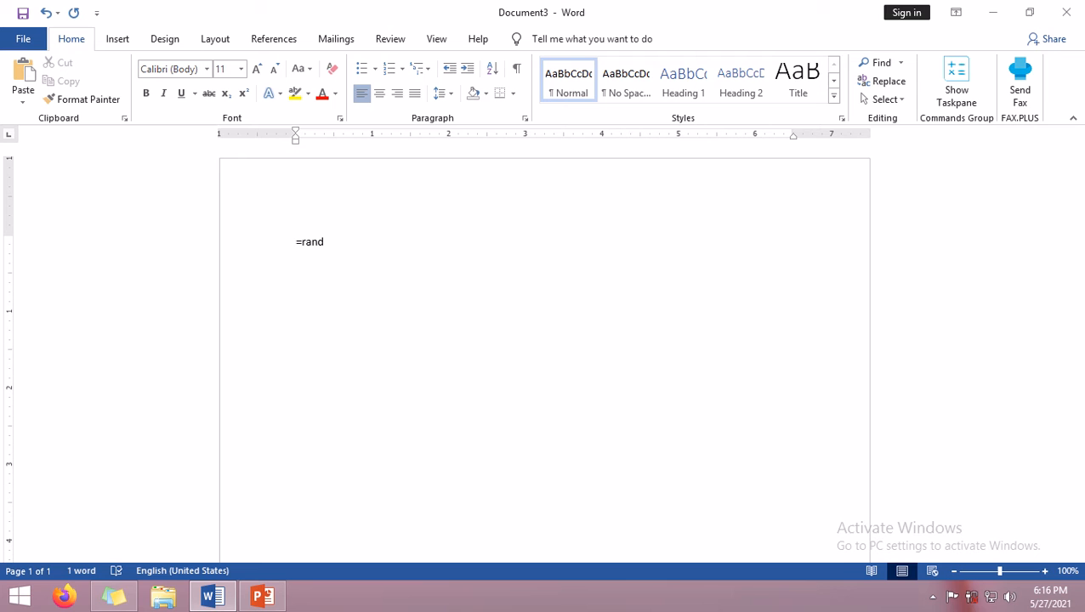
{"action": "type", "text": "and("}
{"action": "type", "text": ")"}
{"action": "key", "text": "Return"}
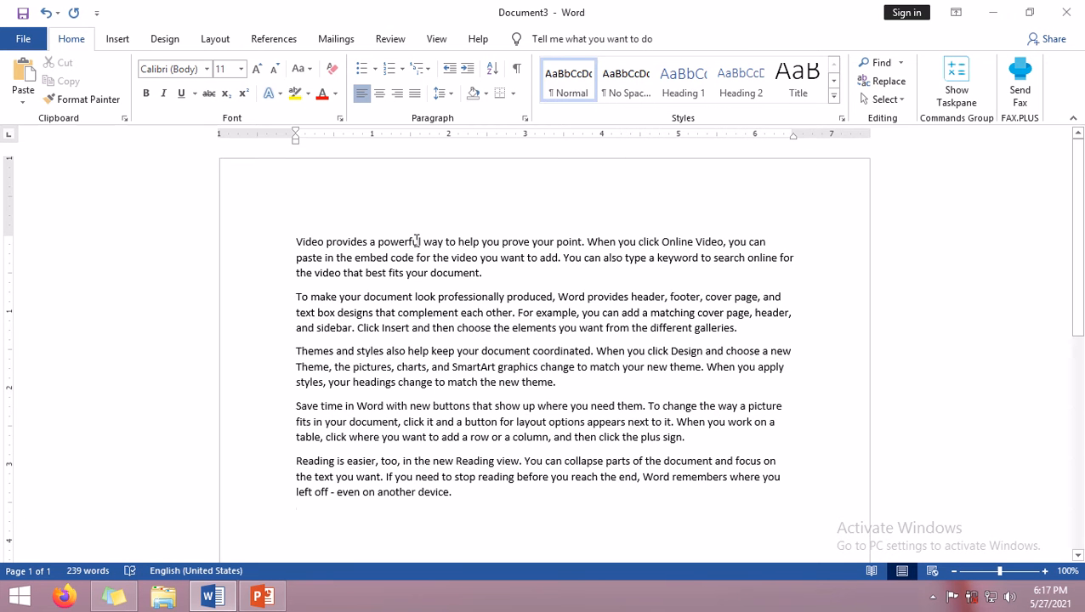
{"action": "left_click_drag", "start_coordinate": [503, 515], "coordinate": [271, 249]}
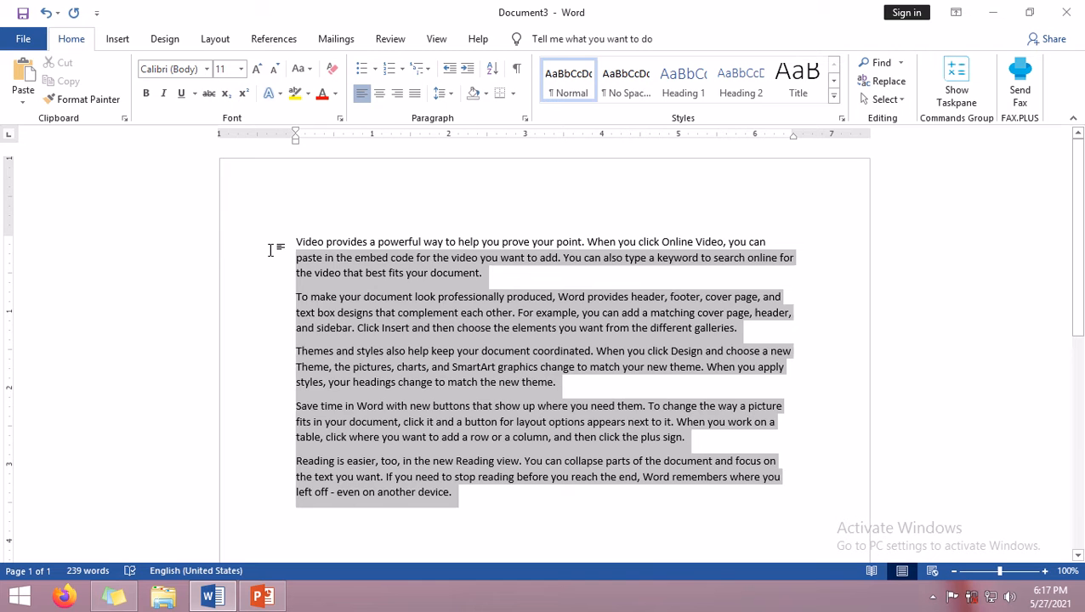
{"action": "left_click", "coordinate": [423, 276]}
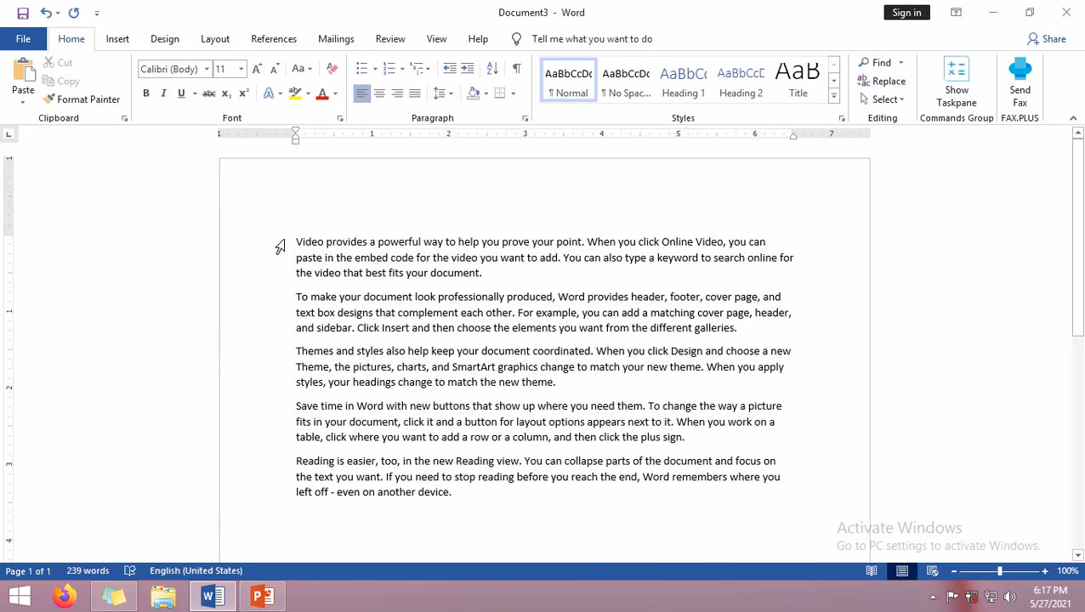
- Increase the first paragraph's font size step by step to 18
{"action": "left_click_drag", "start_coordinate": [297, 242], "coordinate": [502, 278]}
{"action": "left_click", "coordinate": [502, 277]}
{"action": "left_click_drag", "start_coordinate": [295, 242], "coordinate": [501, 276]}
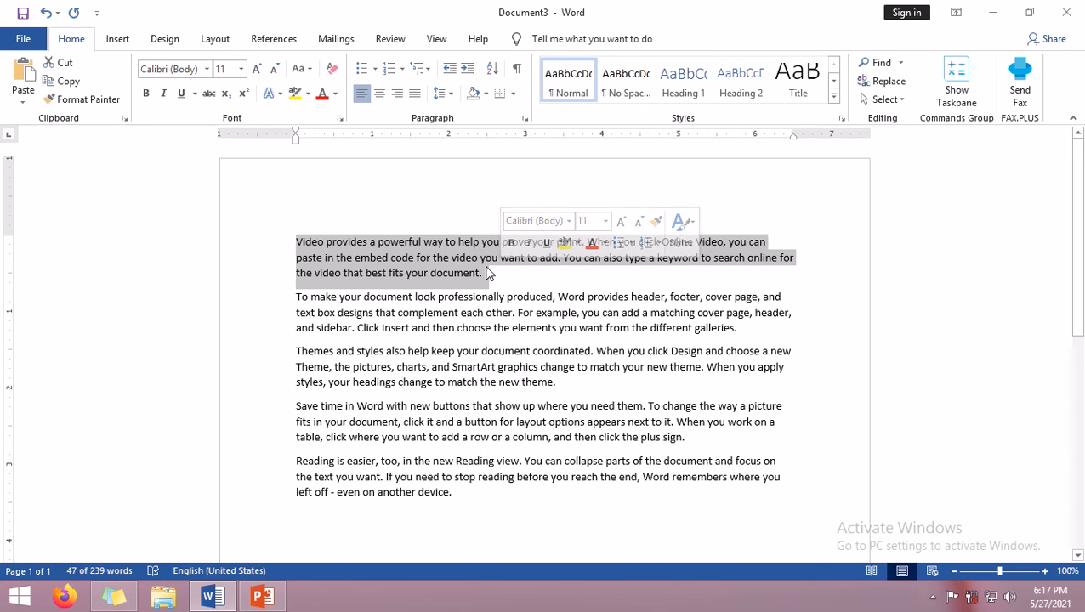
{"action": "left_click", "coordinate": [296, 242]}
{"action": "left_click_drag", "start_coordinate": [318, 252], "coordinate": [493, 275]}
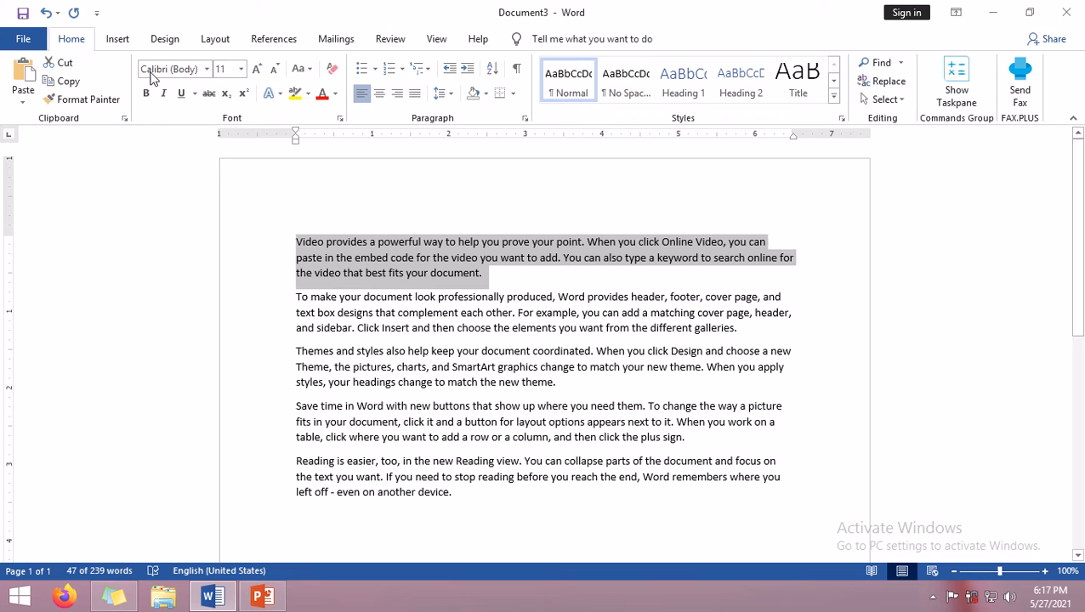
{"action": "left_click", "coordinate": [257, 70]}
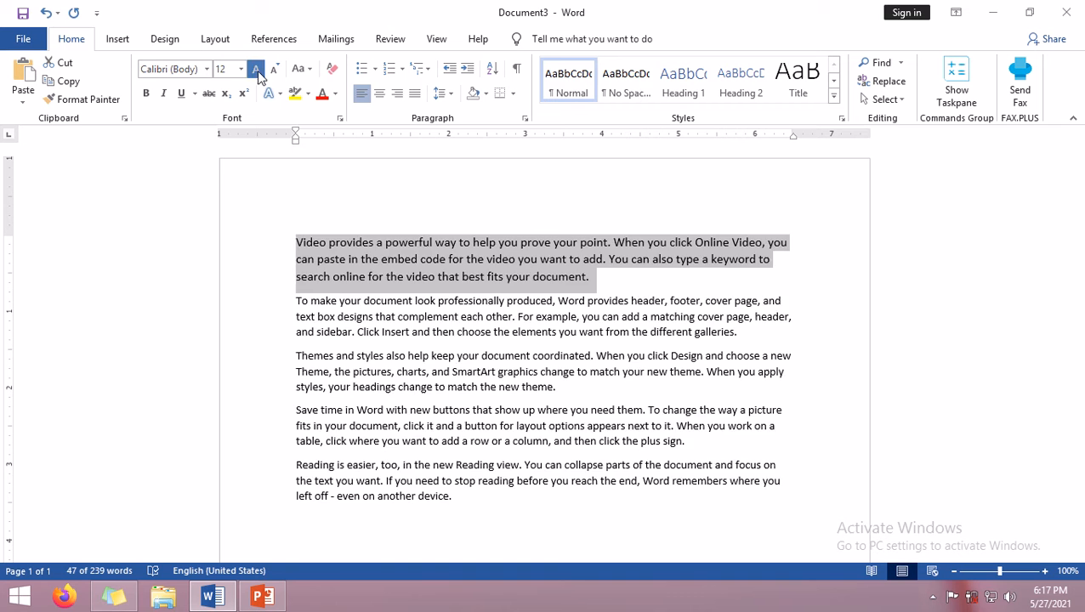
{"action": "left_click", "coordinate": [257, 71]}
{"action": "left_click", "coordinate": [257, 71]}
{"action": "left_click", "coordinate": [256, 70]}
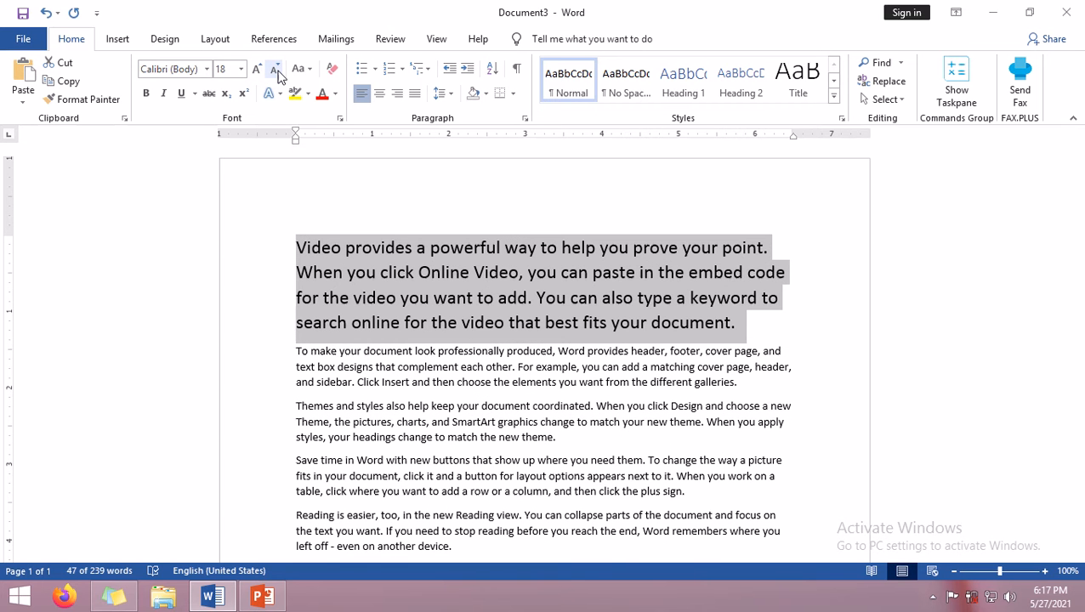
- Decrease the first paragraph's font size to 14 and raise it again to 16
{"action": "left_click", "coordinate": [275, 70]}
{"action": "left_click", "coordinate": [275, 70]}
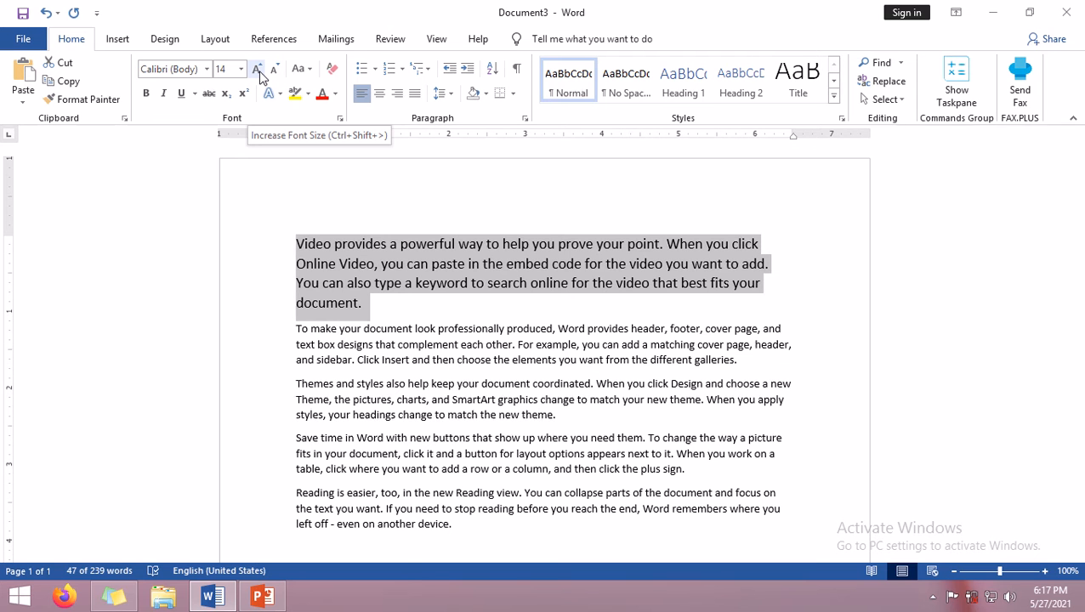
{"action": "left_click", "coordinate": [257, 69]}
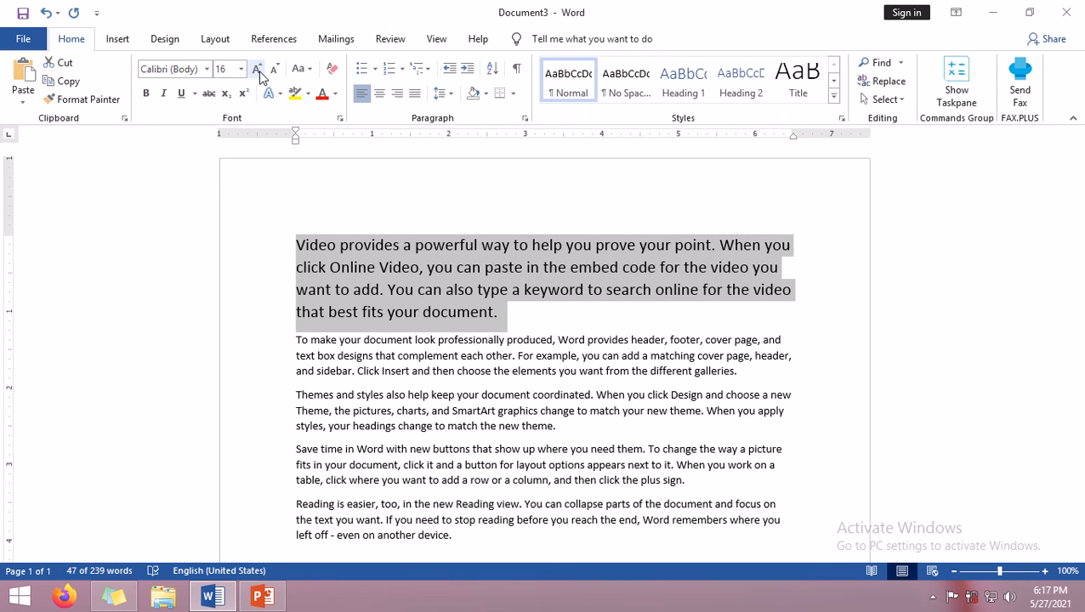
{"action": "left_click", "coordinate": [382, 371]}
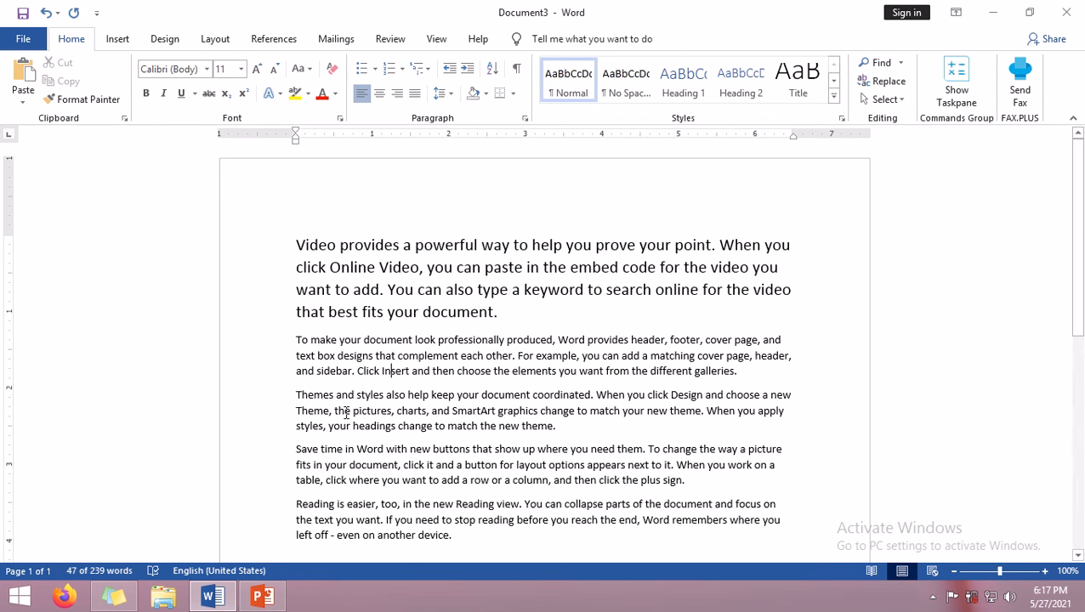
- Switch to Sticky Notes and highlight the Increase Font Size entry of the mini toolbar method, and return to Word
{"action": "left_click", "coordinate": [214, 598]}
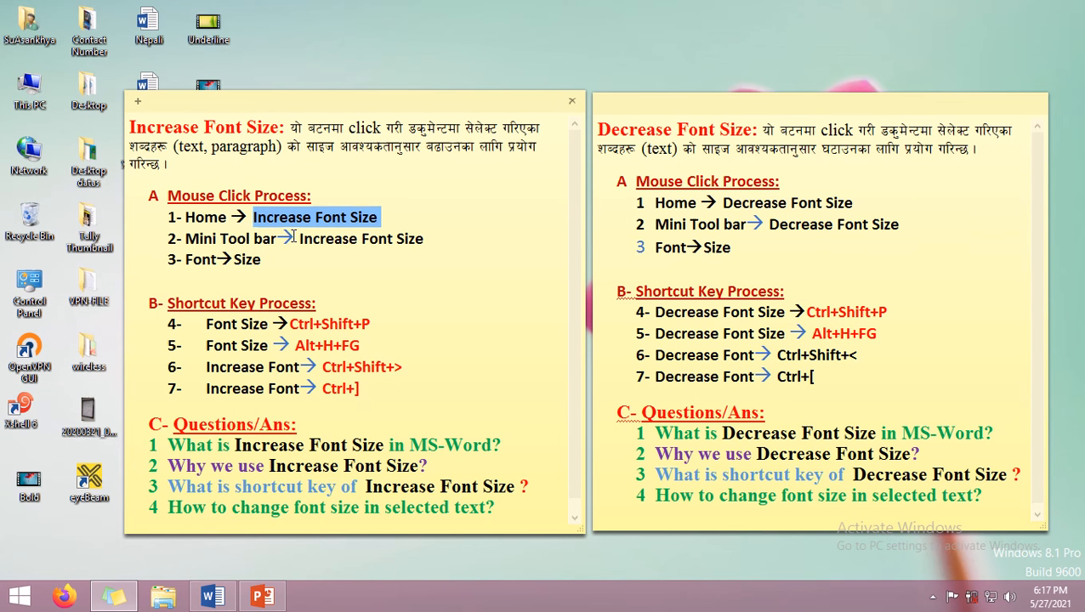
{"action": "left_click_drag", "start_coordinate": [298, 239], "coordinate": [424, 239]}
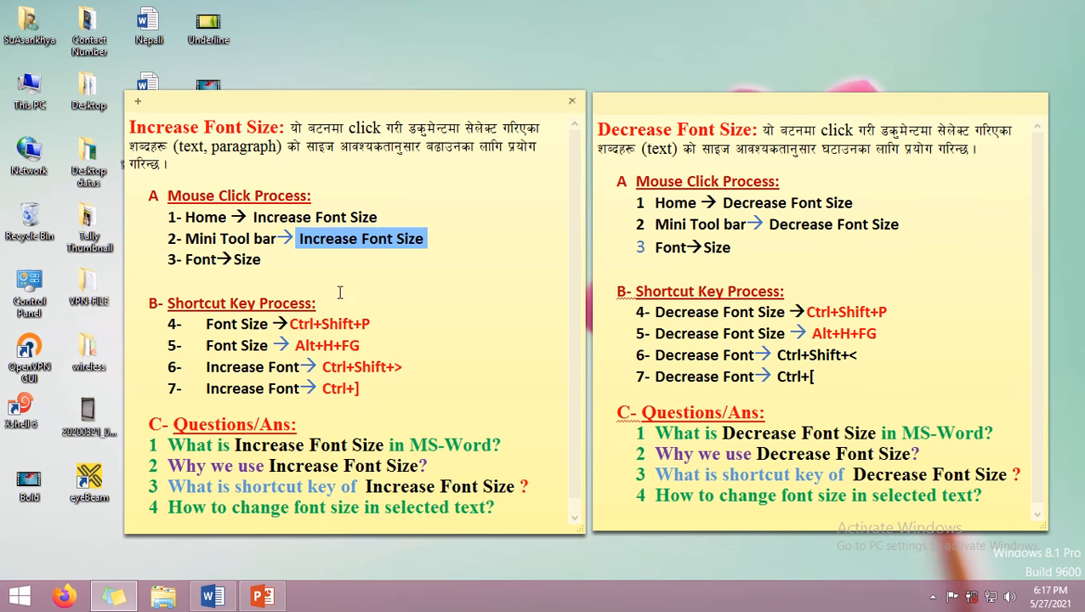
{"action": "left_click", "coordinate": [213, 598]}
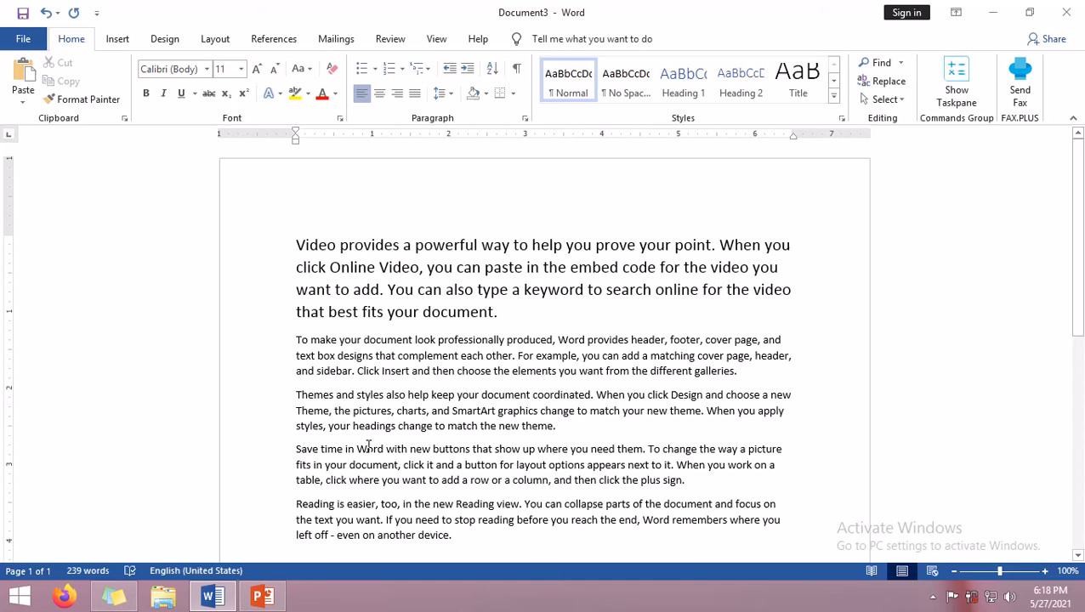
- Increase the second paragraph's font size step by step to 22 with the mini toolbar
{"action": "left_click_drag", "start_coordinate": [296, 341], "coordinate": [772, 384]}
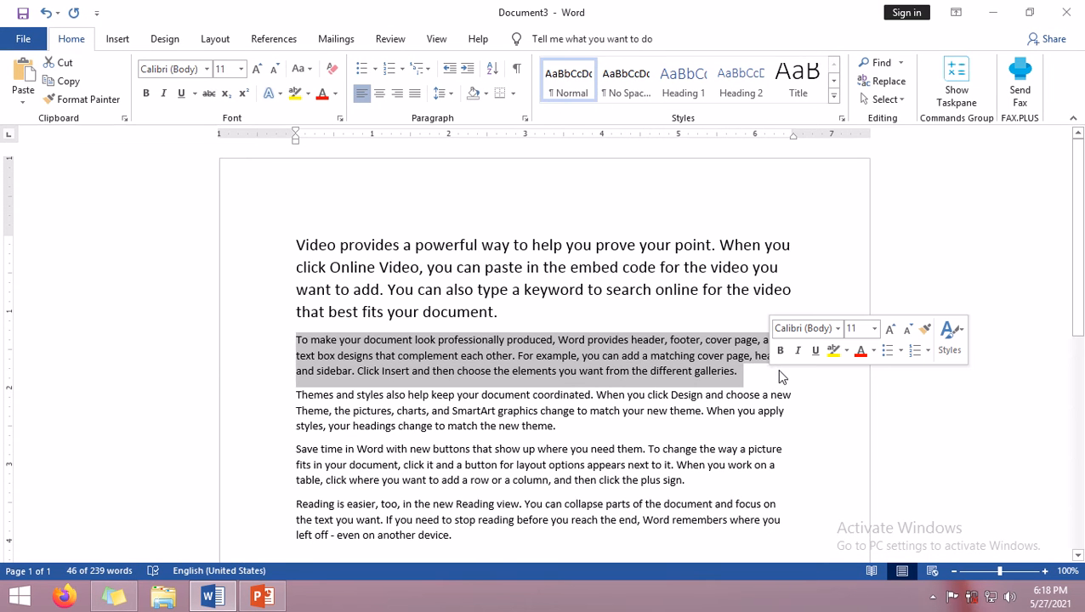
{"action": "left_click", "coordinate": [893, 334]}
{"action": "left_click", "coordinate": [893, 333]}
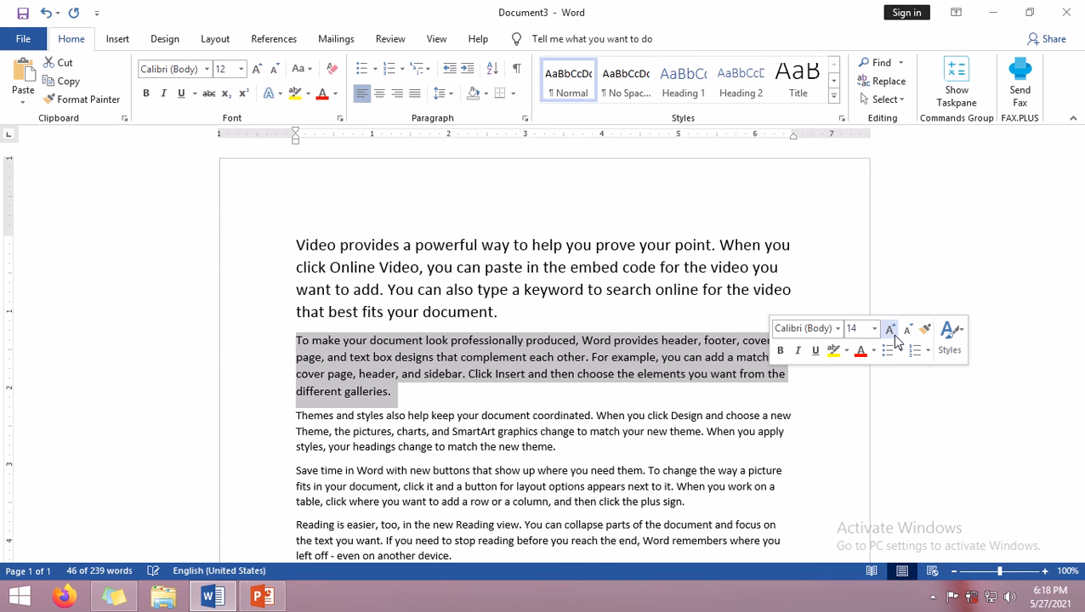
{"action": "left_click", "coordinate": [893, 334]}
{"action": "left_click", "coordinate": [893, 333]}
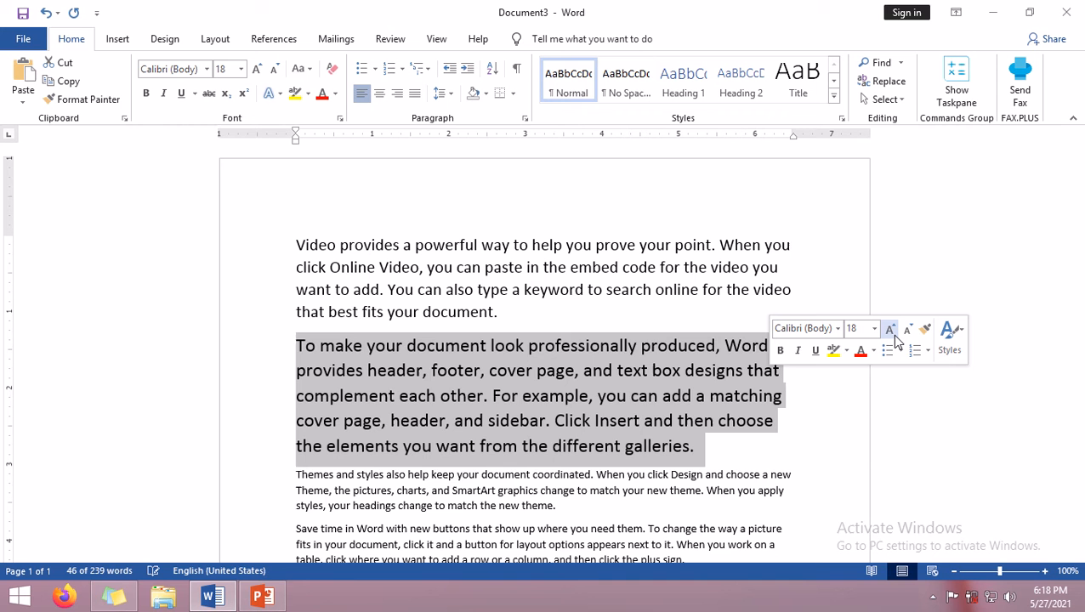
{"action": "left_click", "coordinate": [893, 333]}
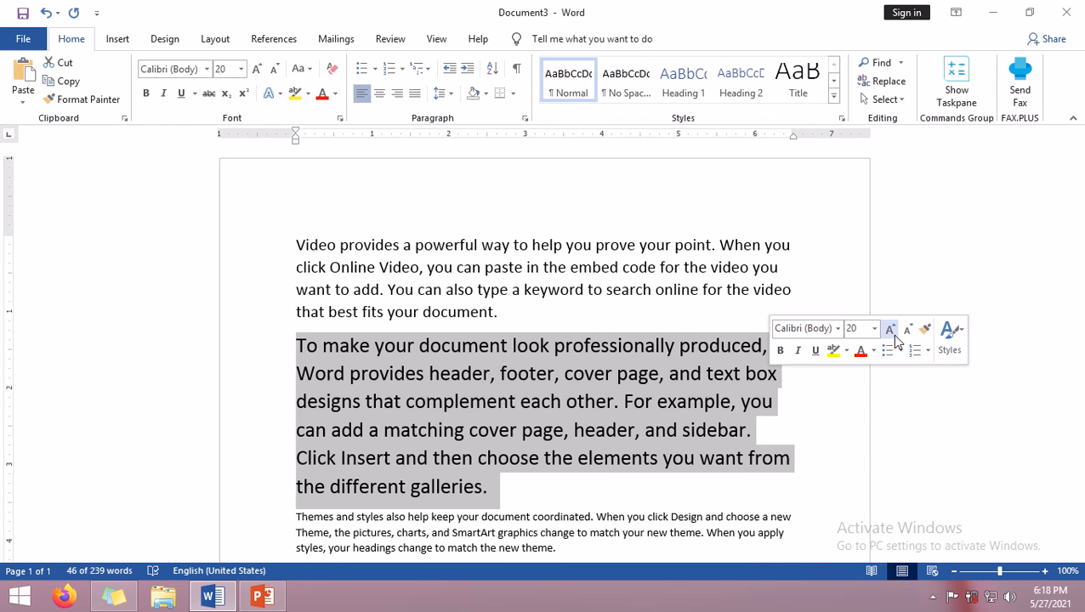
{"action": "left_click", "coordinate": [894, 338]}
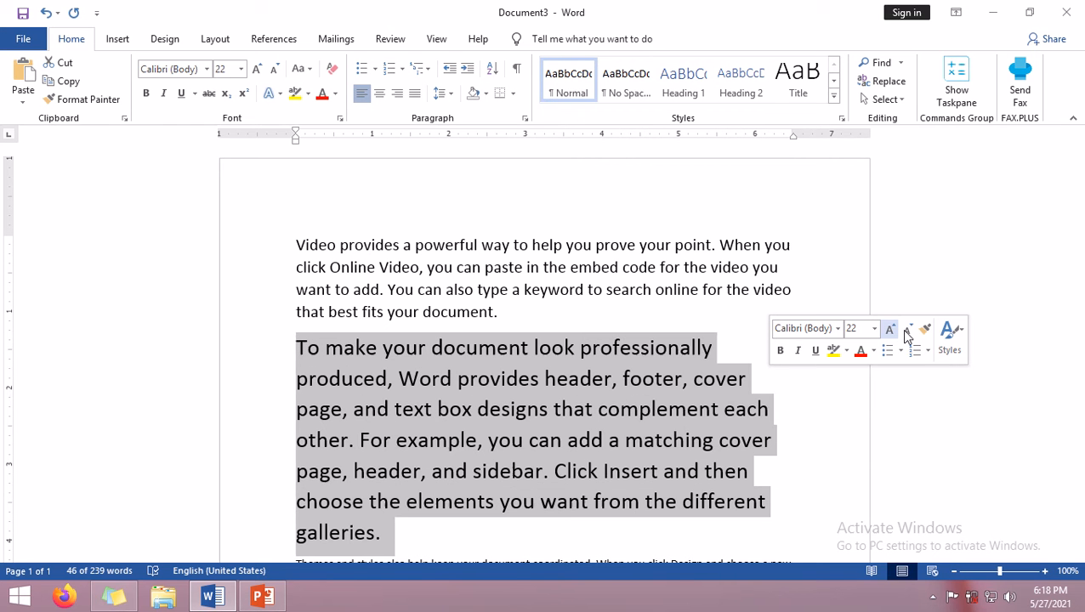
{"action": "left_click", "coordinate": [460, 417]}
{"action": "scroll", "coordinate": [460, 418], "scroll_direction": "down", "scroll_amount": 3}
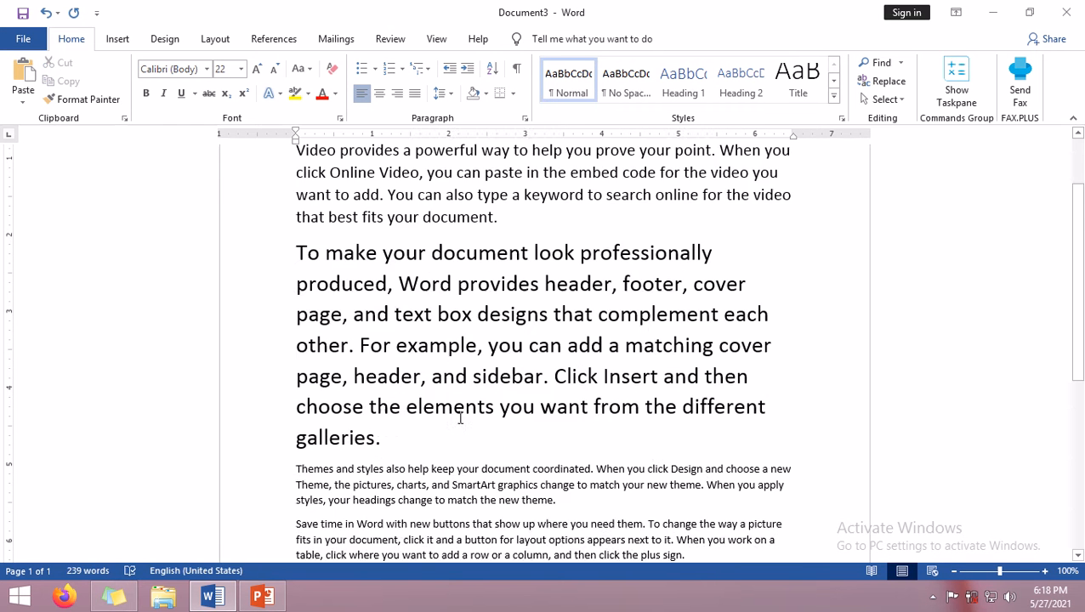
- Switch to Sticky Notes to review the third mouse method, Font Size, and return to the Word document
{"action": "left_click", "coordinate": [117, 601]}
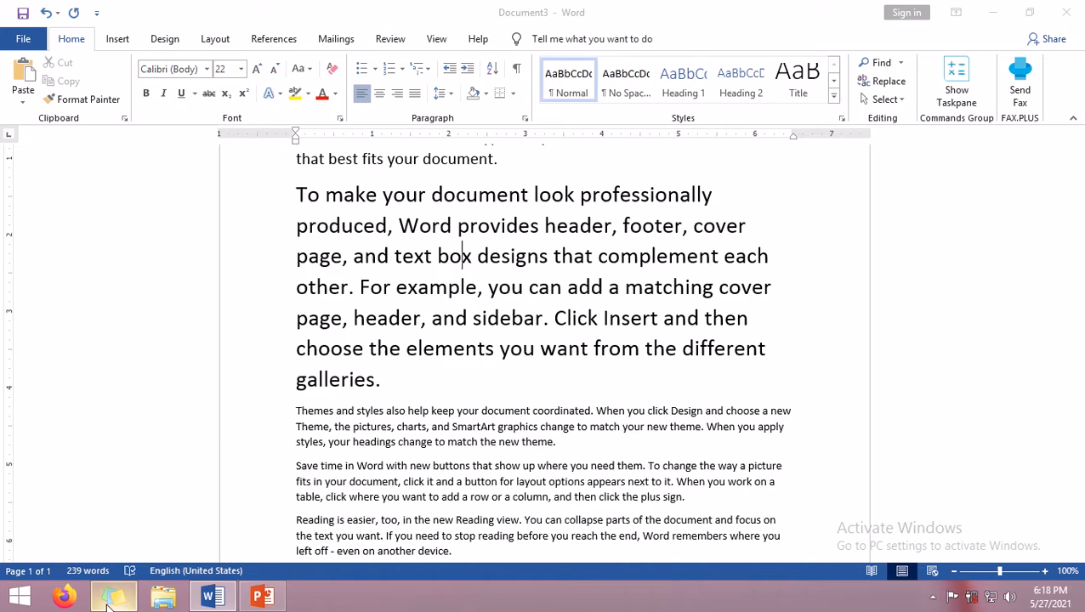
{"action": "left_click_drag", "start_coordinate": [185, 263], "coordinate": [233, 260]}
{"action": "left_click", "coordinate": [270, 261]}
{"action": "left_click", "coordinate": [192, 260]}
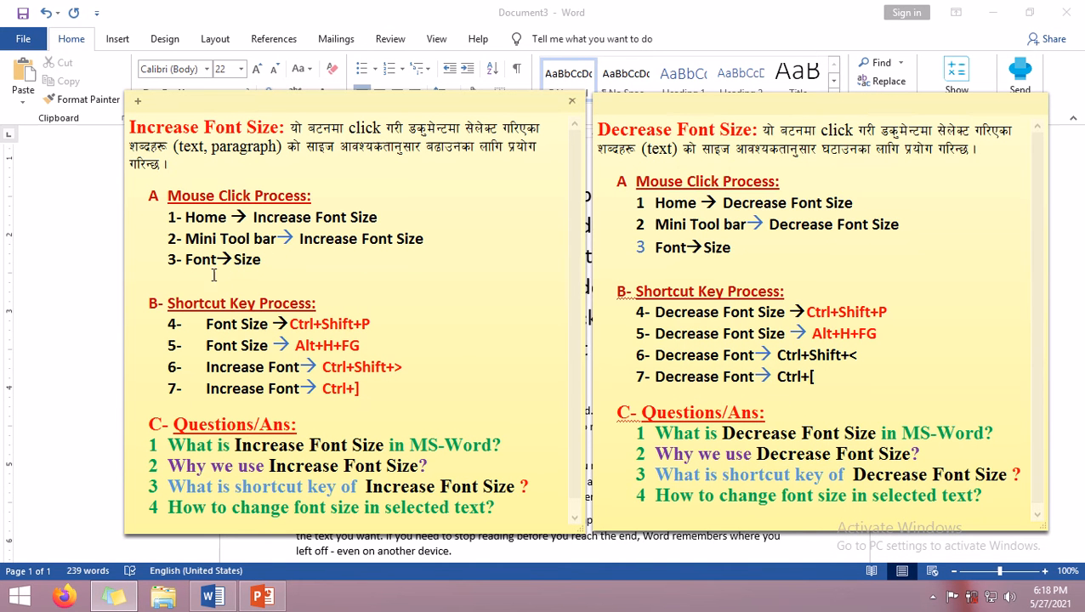
{"action": "left_click", "coordinate": [65, 319]}
- Open the Font dialog for the third paragraph and pick size 20, followed by size 22
{"action": "scroll", "coordinate": [332, 426], "scroll_direction": "down", "scroll_amount": 3}
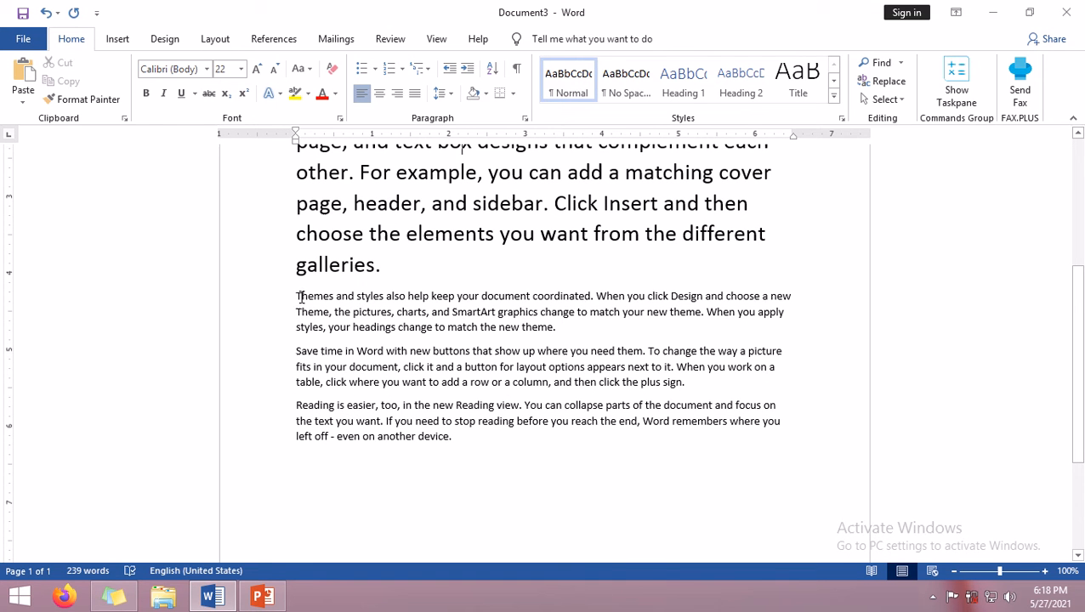
{"action": "left_click_drag", "start_coordinate": [294, 297], "coordinate": [584, 319]}
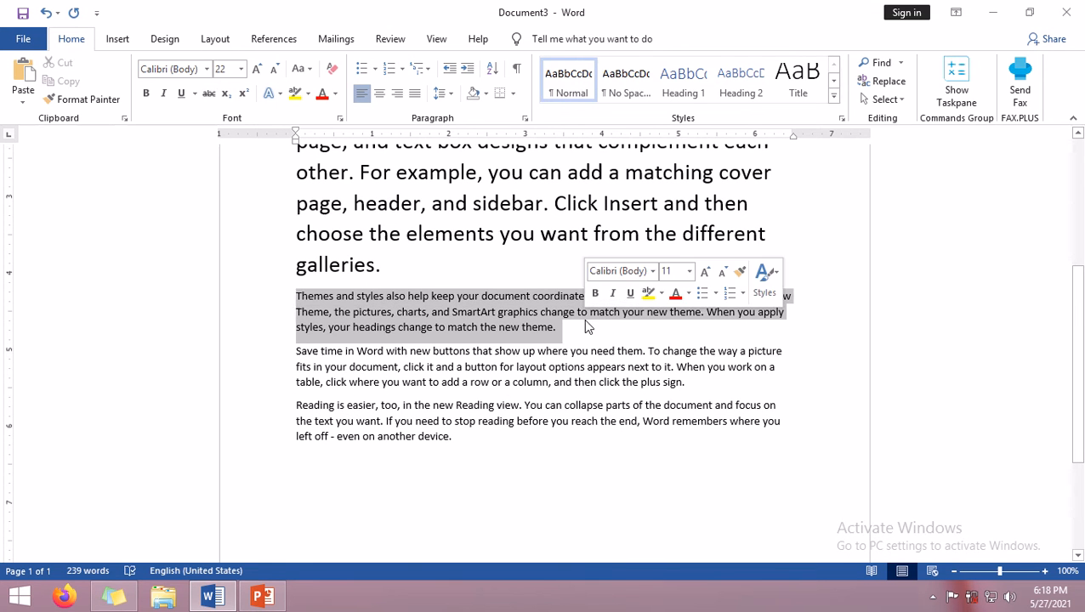
{"action": "left_click", "coordinate": [341, 120]}
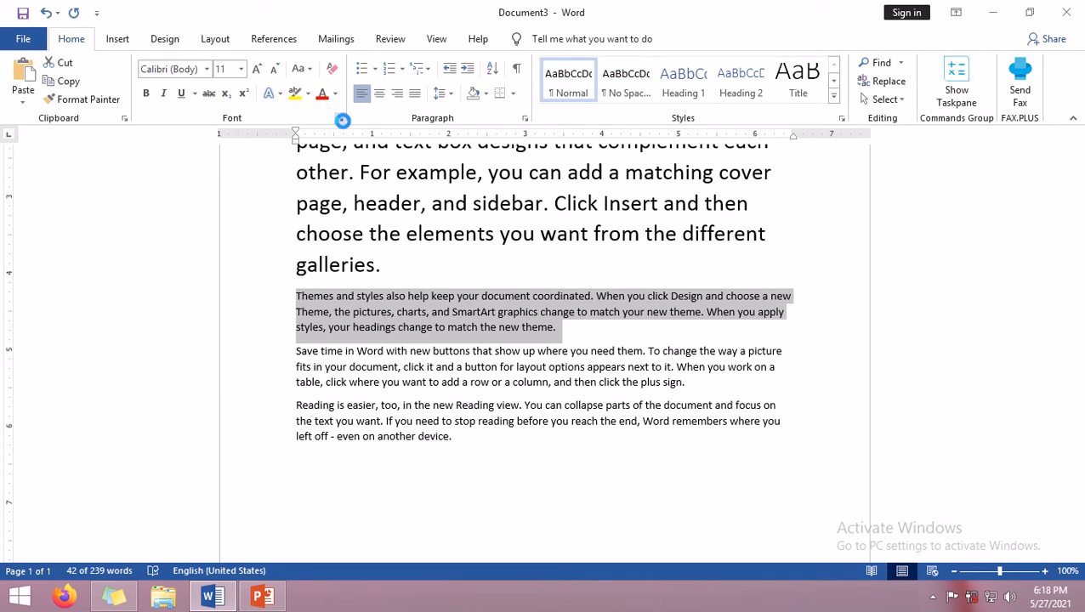
{"action": "left_click_drag", "start_coordinate": [343, 75], "coordinate": [364, 106]}
{"action": "left_click_drag", "start_coordinate": [456, 217], "coordinate": [456, 249]}
{"action": "left_click", "coordinate": [457, 206]}
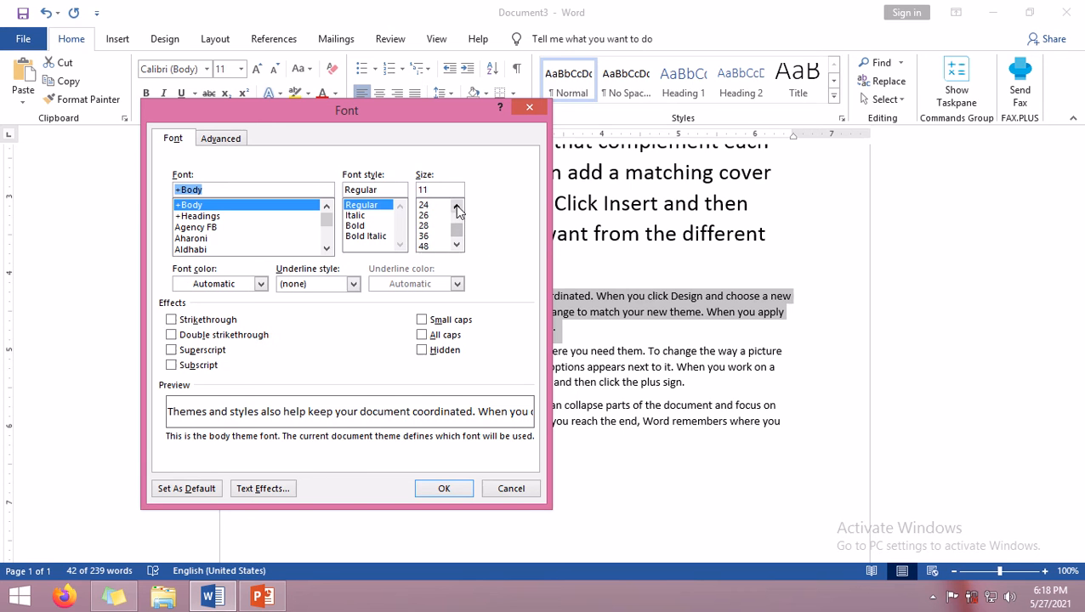
{"action": "left_click", "coordinate": [456, 206]}
{"action": "left_click", "coordinate": [457, 207]}
{"action": "left_click", "coordinate": [456, 207]}
{"action": "left_click", "coordinate": [456, 207]}
{"action": "left_click", "coordinate": [457, 206]}
{"action": "left_click", "coordinate": [429, 236]}
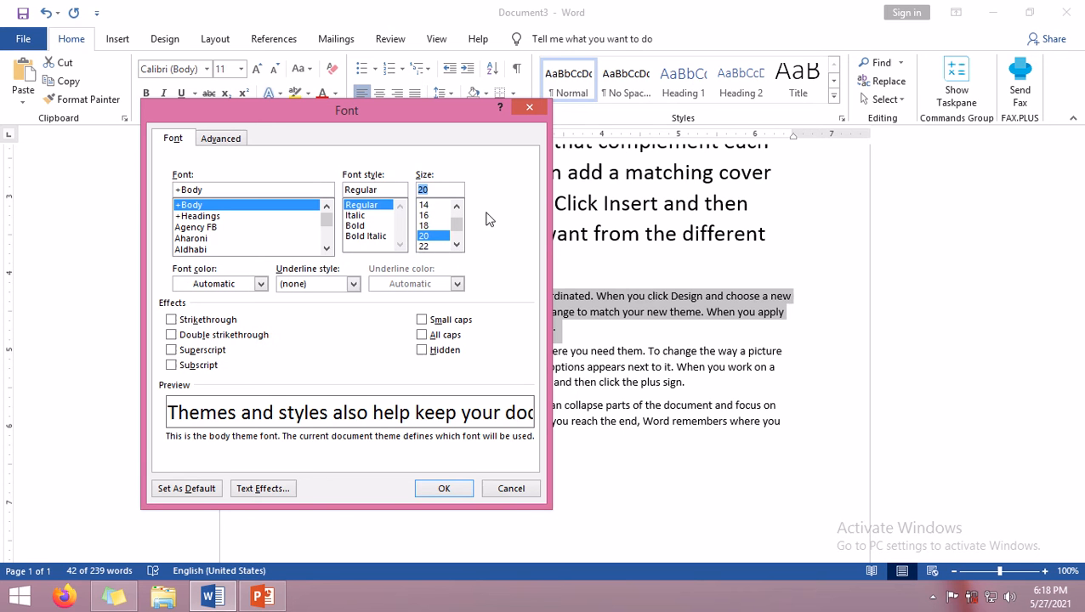
{"action": "left_click", "coordinate": [456, 245]}
{"action": "left_click", "coordinate": [431, 237]}
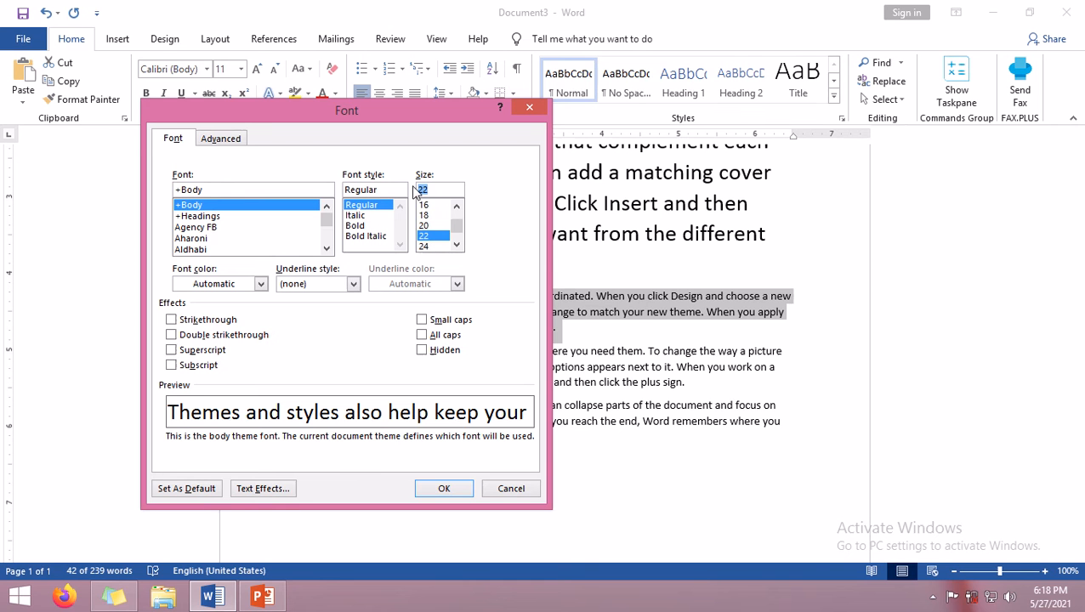
- Enter a custom font size of 25 for the third paragraph and apply it
{"action": "left_click", "coordinate": [442, 187]}
{"action": "key", "text": "BackSpace"}
{"action": "key", "text": "BackSpace"}
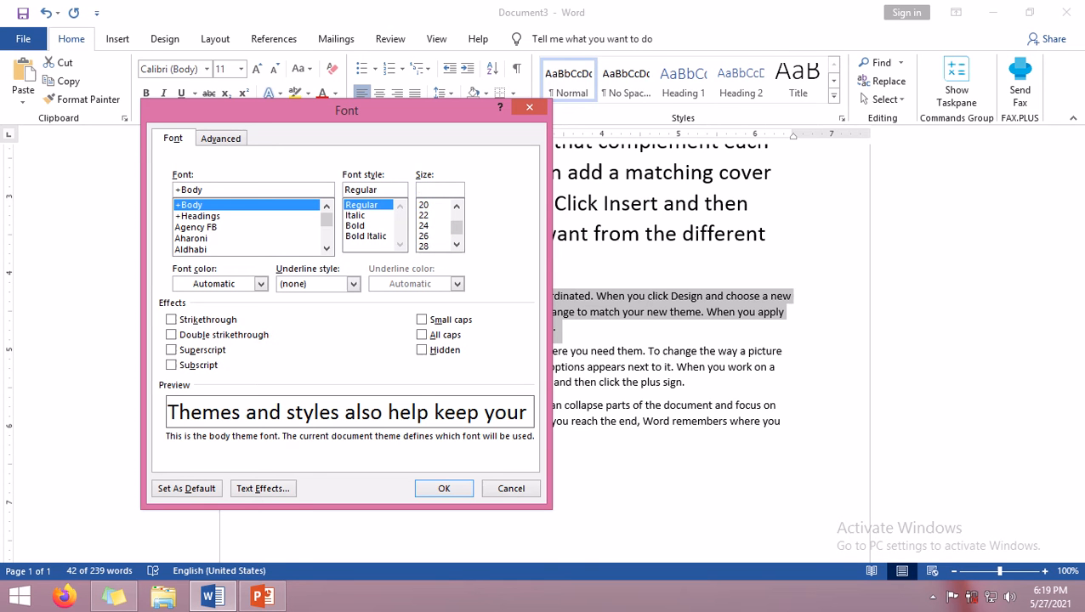
{"action": "type", "text": "25"}
{"action": "left_click", "coordinate": [431, 492]}
{"action": "scroll", "coordinate": [494, 419], "scroll_direction": "down", "scroll_amount": 1}
{"action": "scroll", "coordinate": [494, 419], "scroll_direction": "down", "scroll_amount": 1}
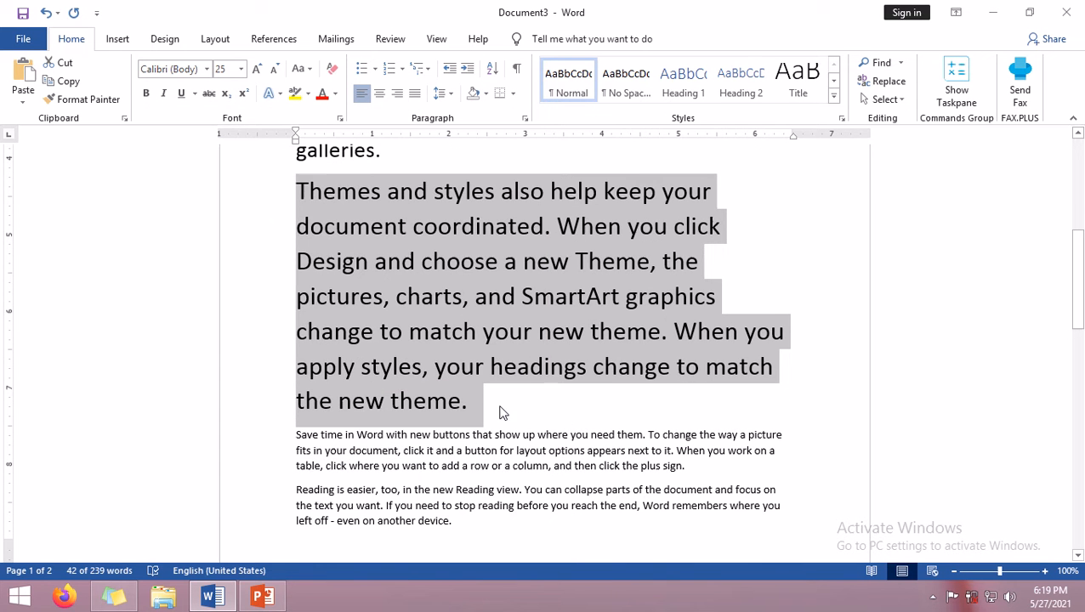
{"action": "left_click", "coordinate": [504, 402]}
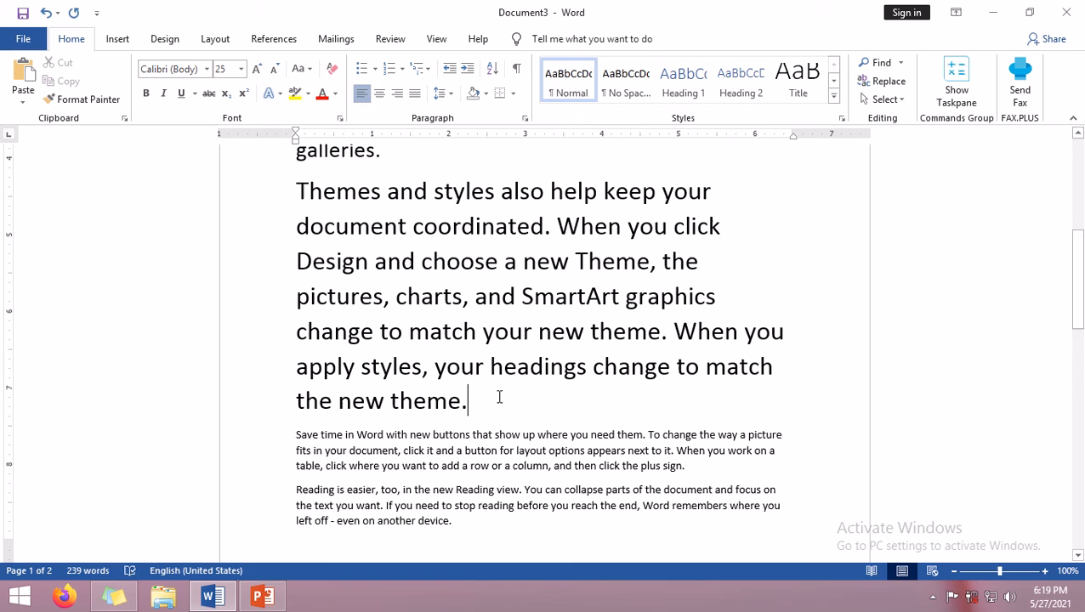
- Review the Shortcut Key Process heading and the first Font Size shortcut in Sticky Notes, and return to Word
{"action": "left_click", "coordinate": [110, 602]}
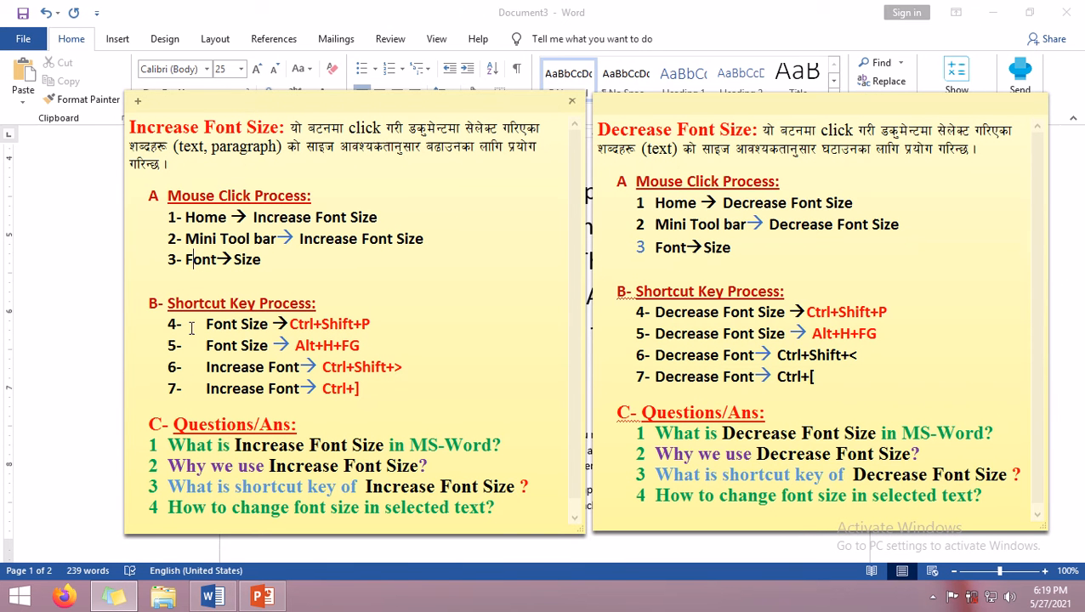
{"action": "left_click_drag", "start_coordinate": [166, 304], "coordinate": [327, 304]}
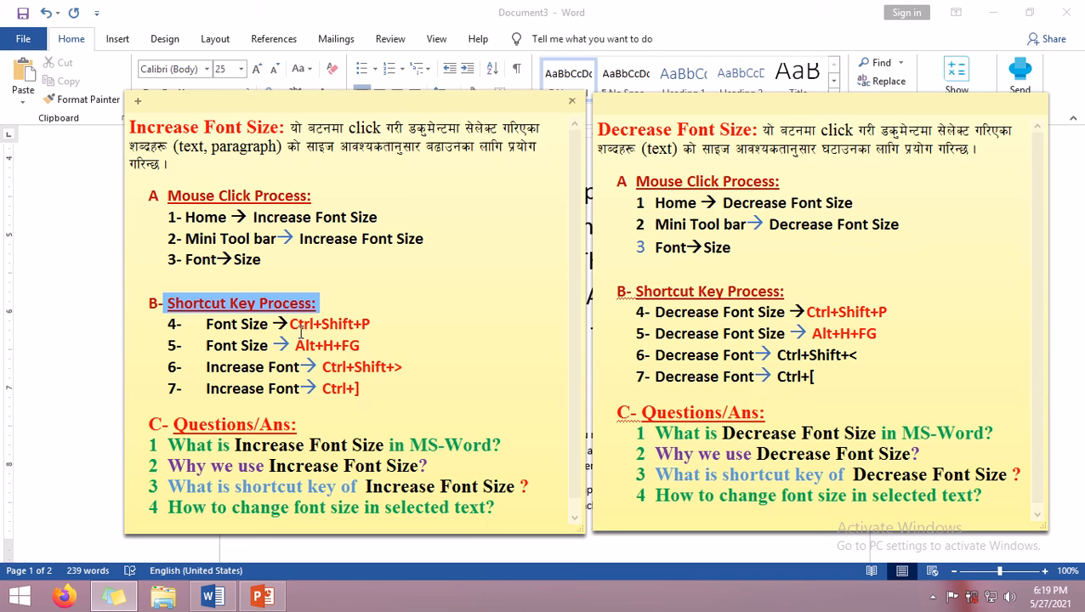
{"action": "left_click_drag", "start_coordinate": [290, 325], "coordinate": [374, 325]}
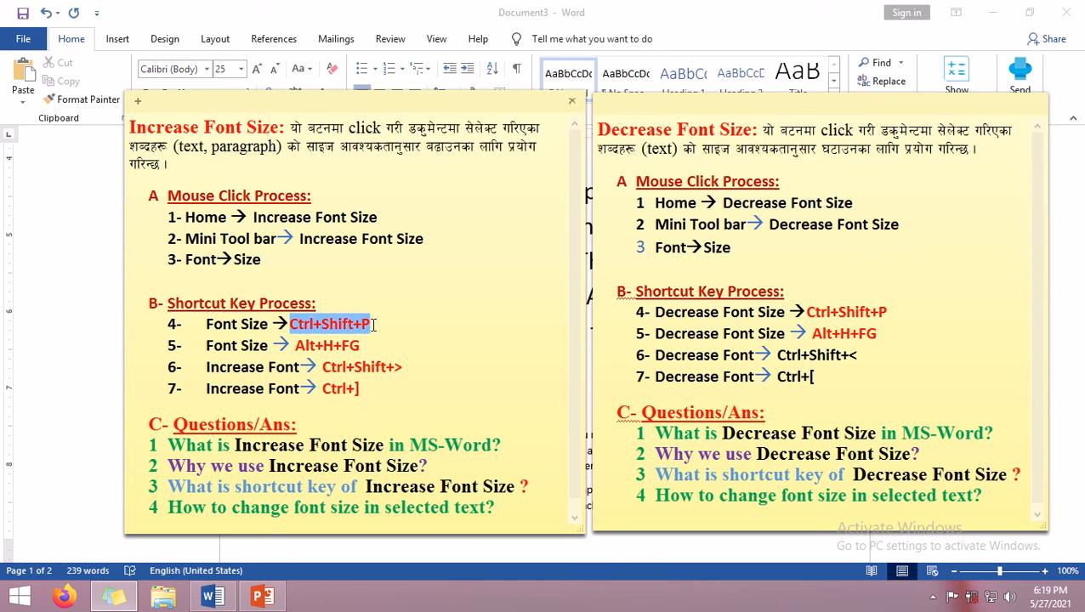
{"action": "left_click", "coordinate": [28, 326]}
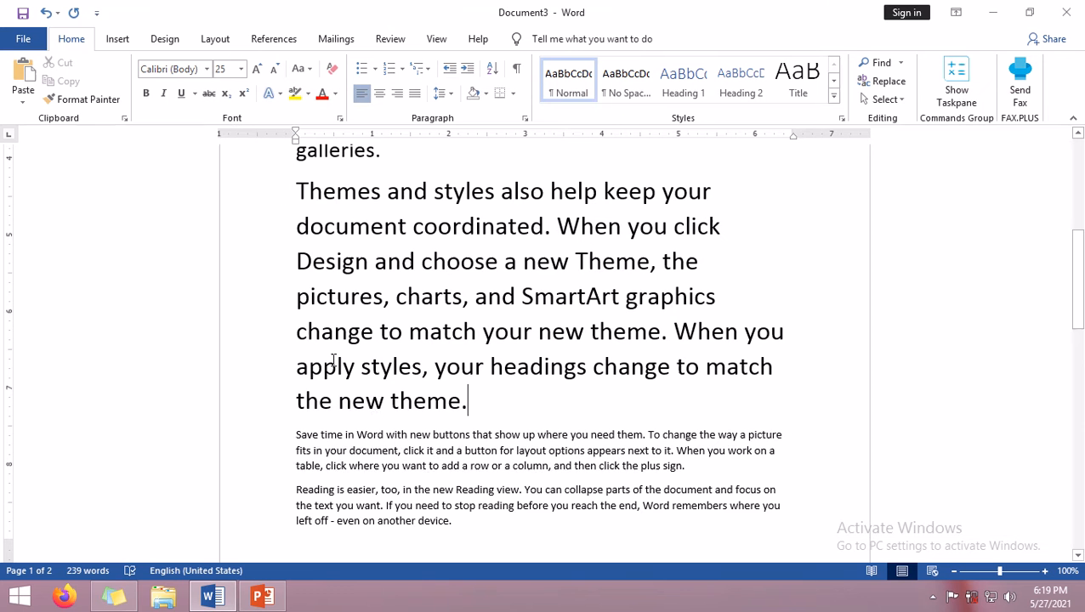
- Copy the last two paragraphs, "Save time in Word" and "Reading is easier", and paste the duplicates at the start of page 2
{"action": "scroll", "coordinate": [450, 474], "scroll_direction": "down", "scroll_amount": 2}
{"action": "left_click_drag", "start_coordinate": [474, 446], "coordinate": [277, 362]}
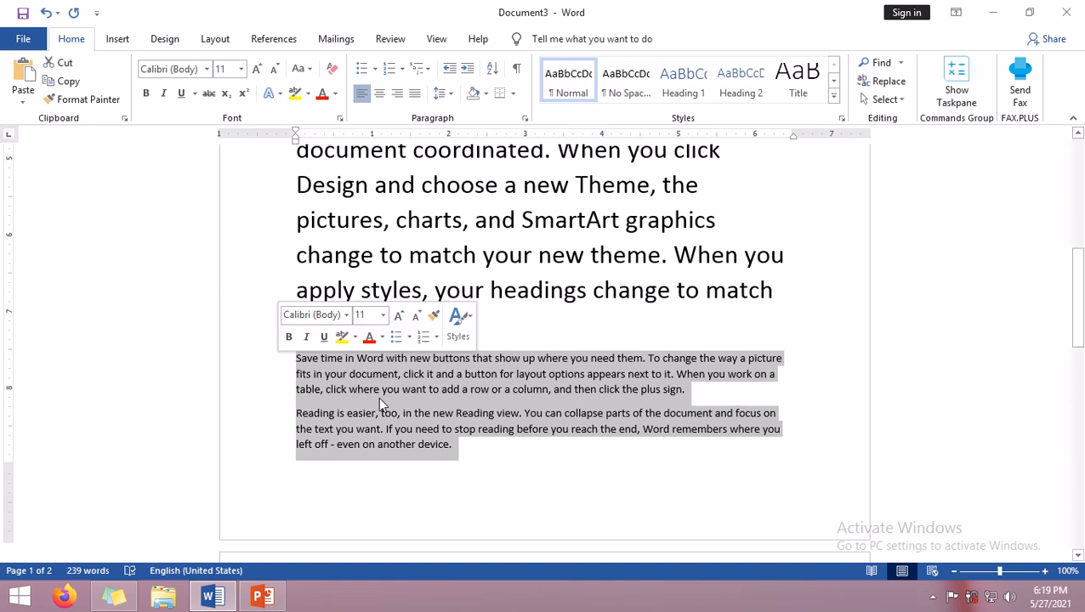
{"action": "key", "text": "ctrl+c"}
{"action": "left_click", "coordinate": [474, 460]}
{"action": "key", "text": "ctrl+Return"}
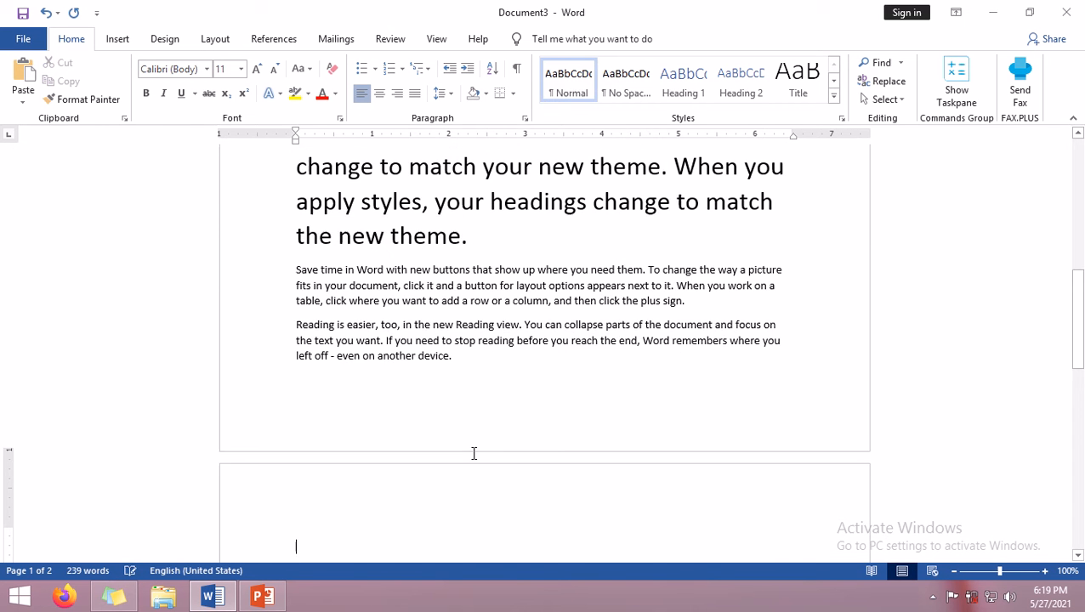
{"action": "key", "text": "ctrl+v"}
{"action": "scroll", "coordinate": [449, 459], "scroll_direction": "up", "scroll_amount": 2}
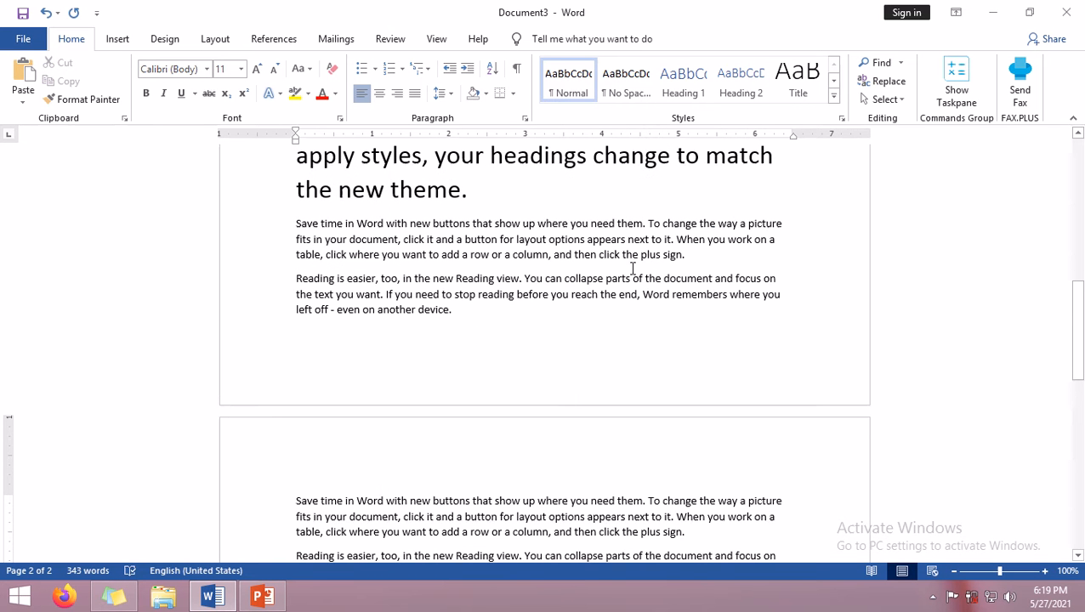
- Set the font size of the first "Save time in Word" paragraph to 20 through the Font dialog
{"action": "left_click_drag", "start_coordinate": [705, 262], "coordinate": [286, 235]}
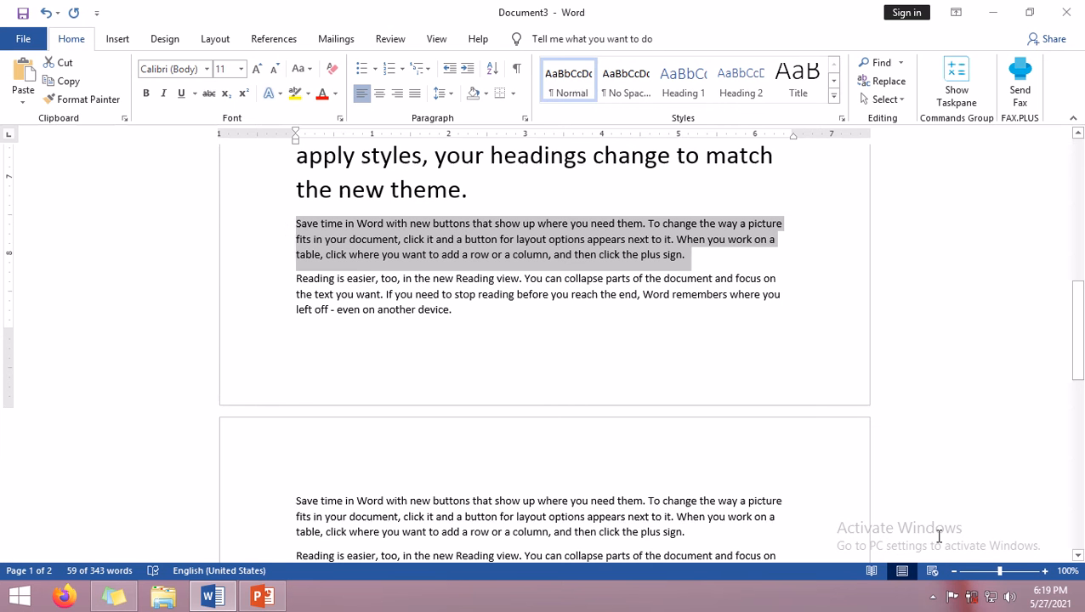
{"action": "key", "text": "ctrl+d"}
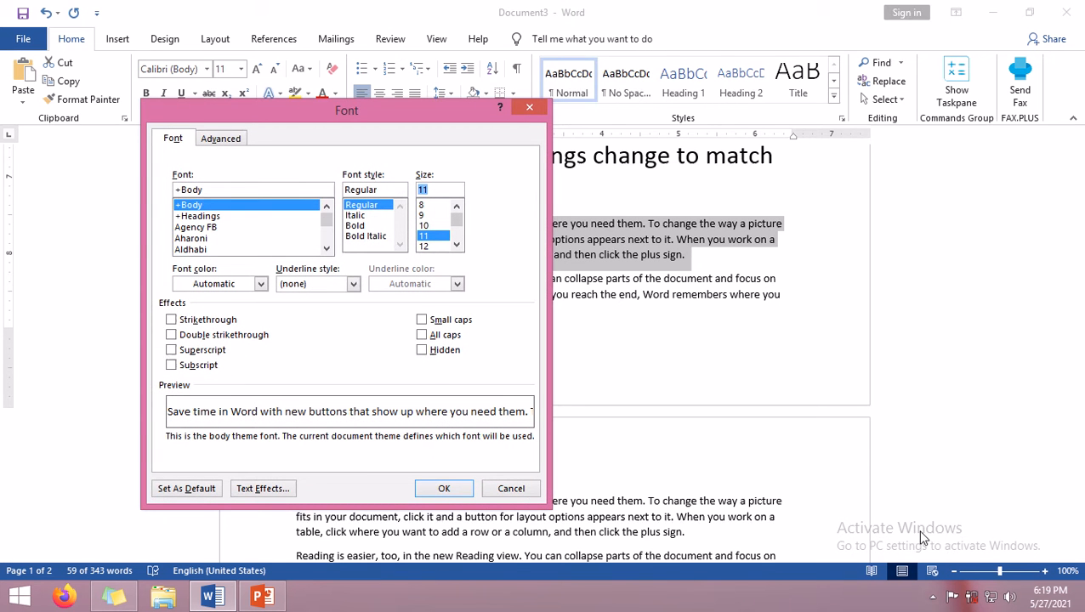
{"action": "left_click_drag", "start_coordinate": [364, 119], "coordinate": [341, 72]}
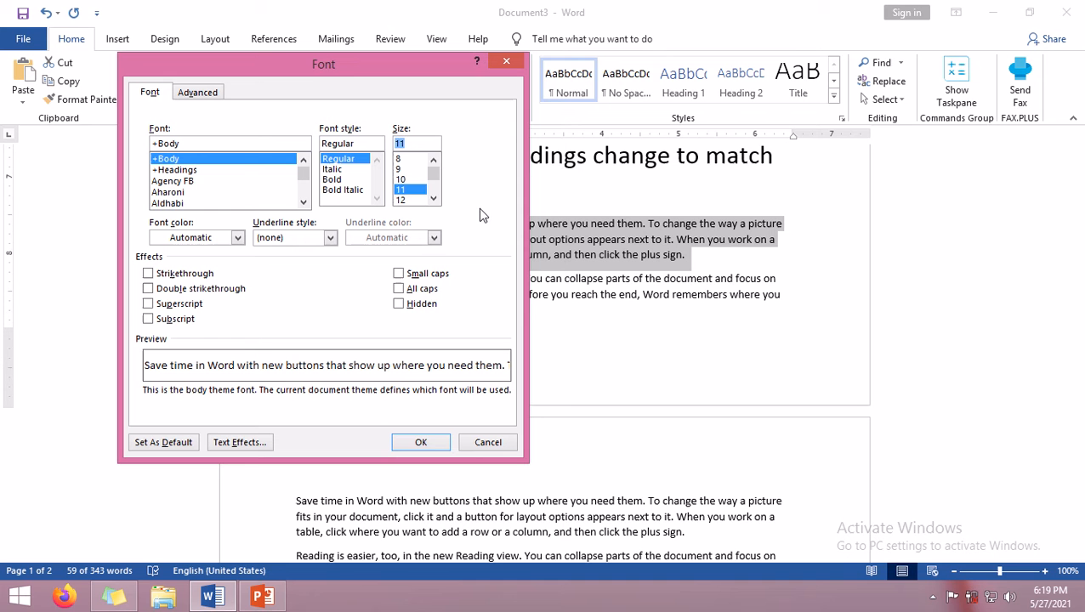
{"action": "type", "text": "2"}
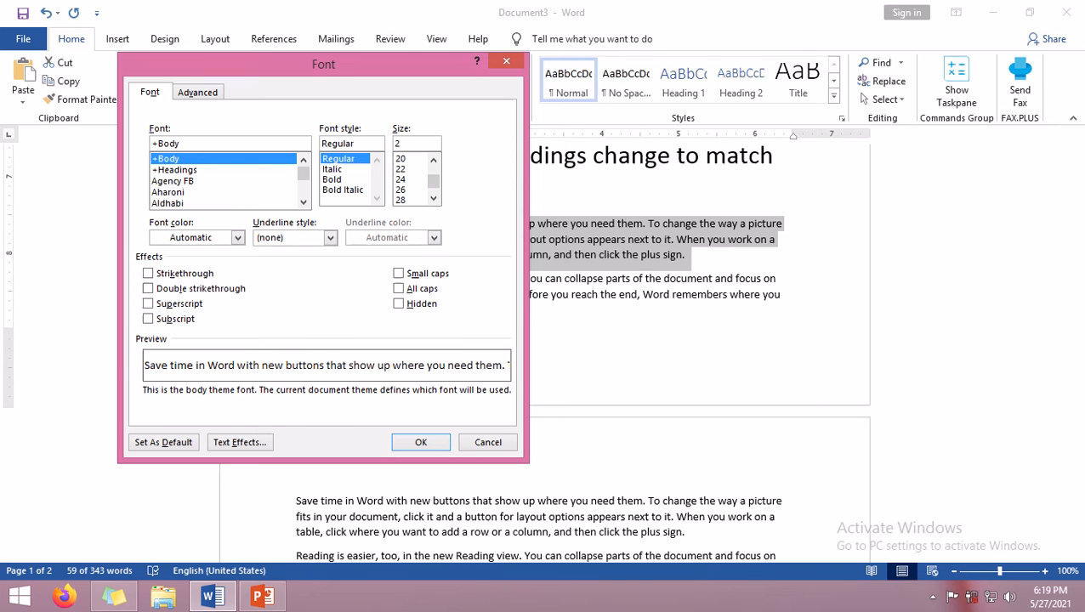
{"action": "type", "text": "0\\"}
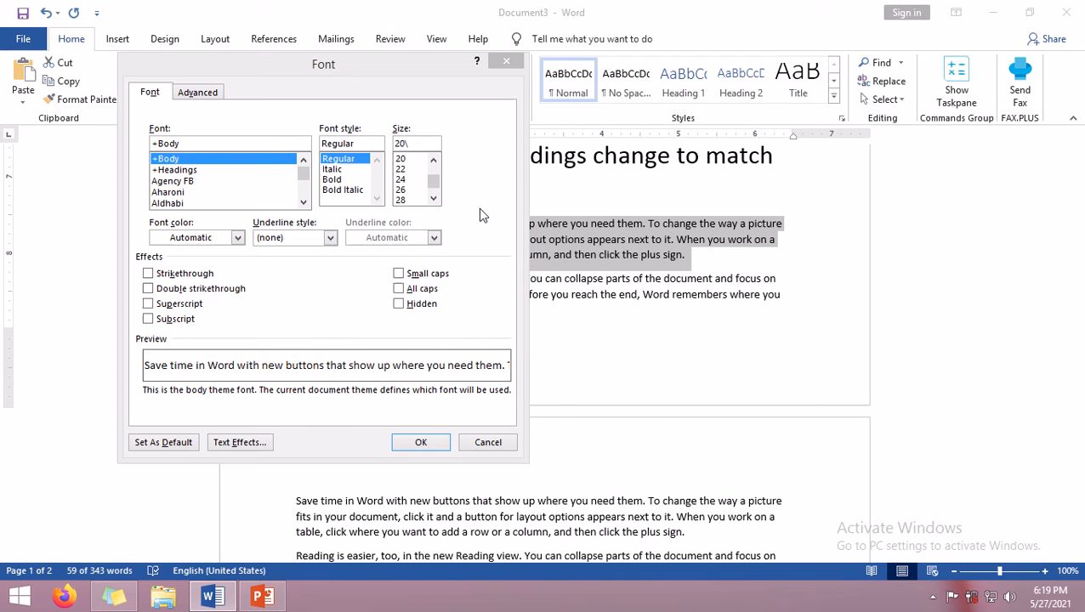
{"action": "key", "text": "Return"}
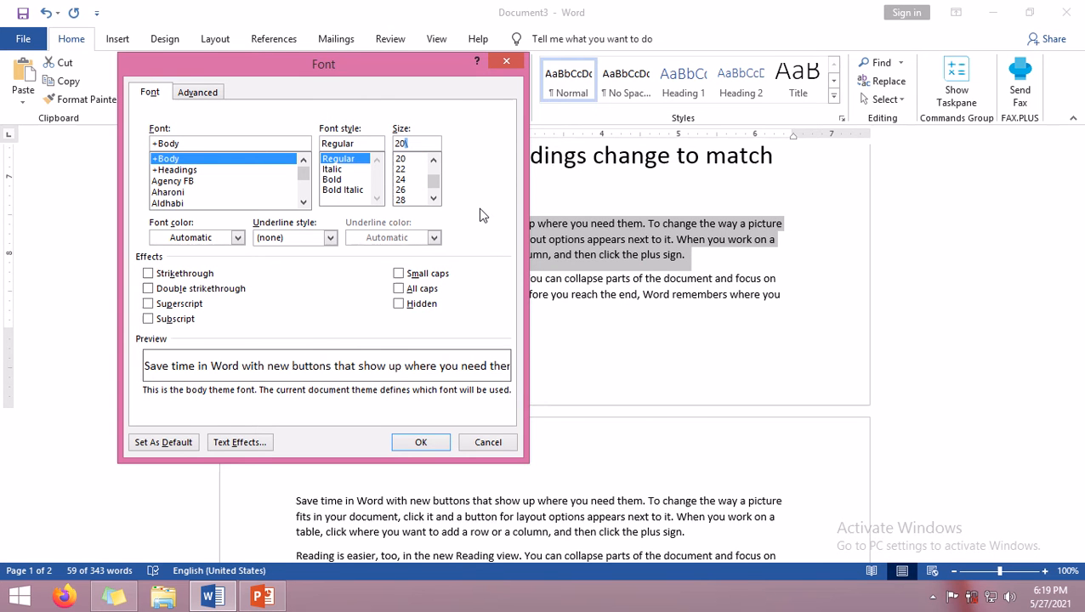
{"action": "key", "text": "BackSpace"}
{"action": "key", "text": "Return"}
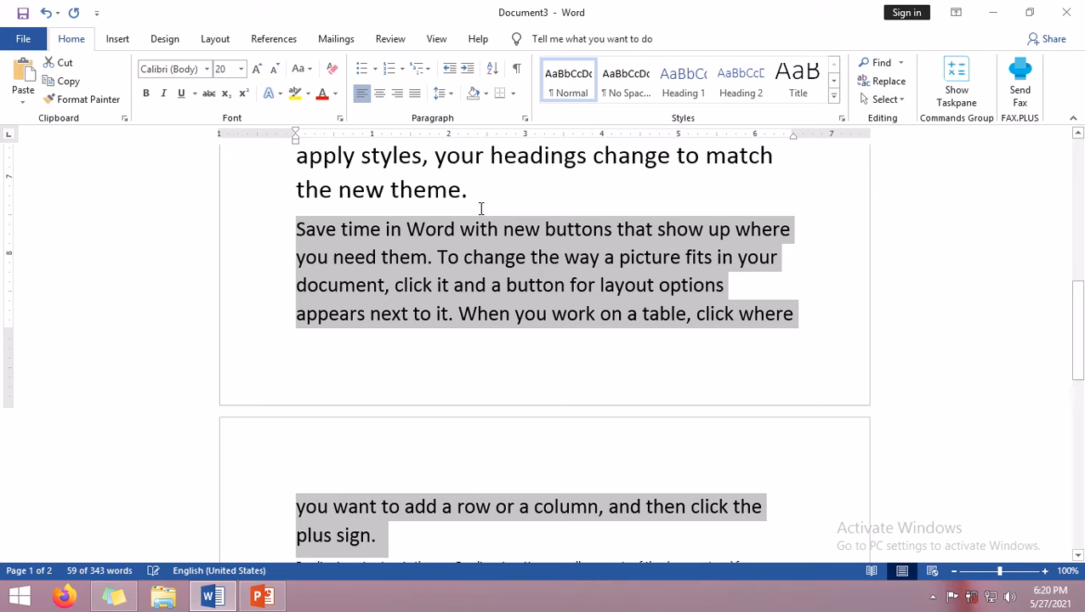
- Switch to Sticky Notes to review the second Font Size shortcut under Increase Font Size, and return to the Word document
{"action": "scroll", "coordinate": [511, 307], "scroll_direction": "down", "scroll_amount": 2}
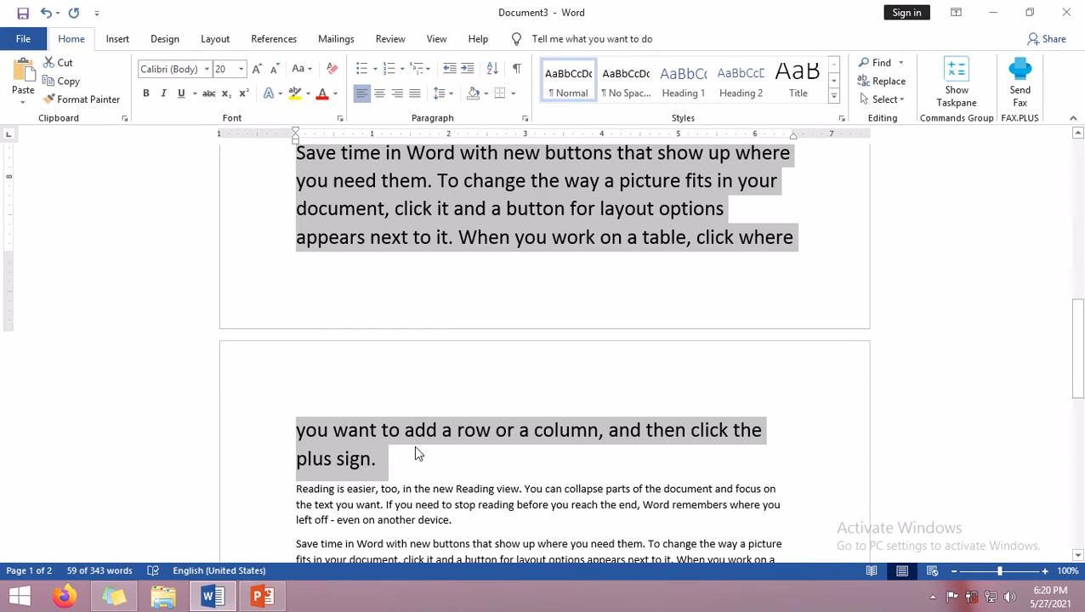
{"action": "scroll", "coordinate": [417, 449], "scroll_direction": "down", "scroll_amount": 2}
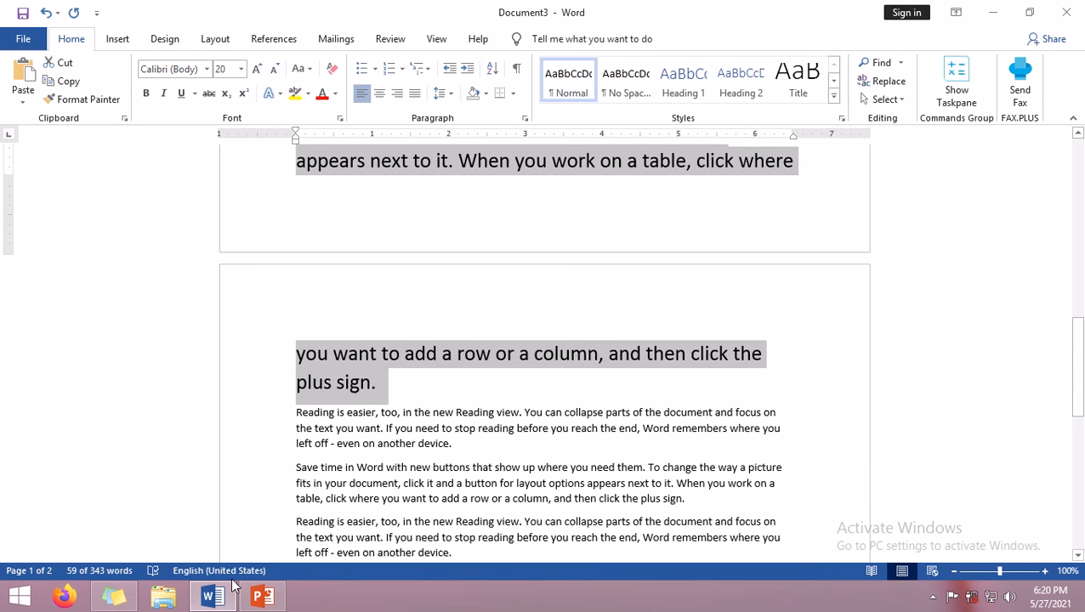
{"action": "left_click", "coordinate": [110, 599]}
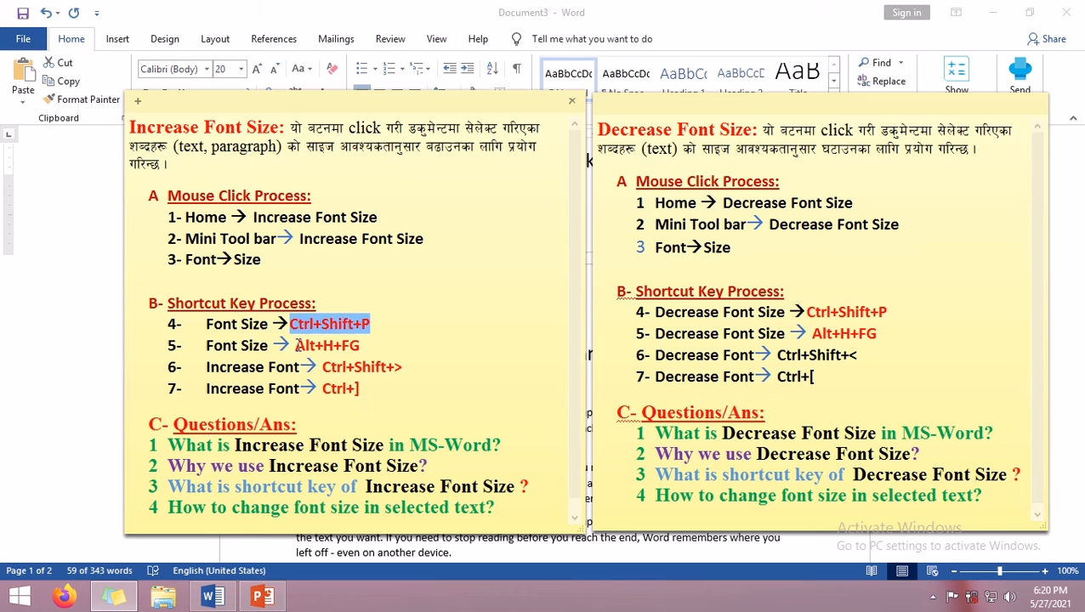
{"action": "left_click_drag", "start_coordinate": [297, 345], "coordinate": [364, 345]}
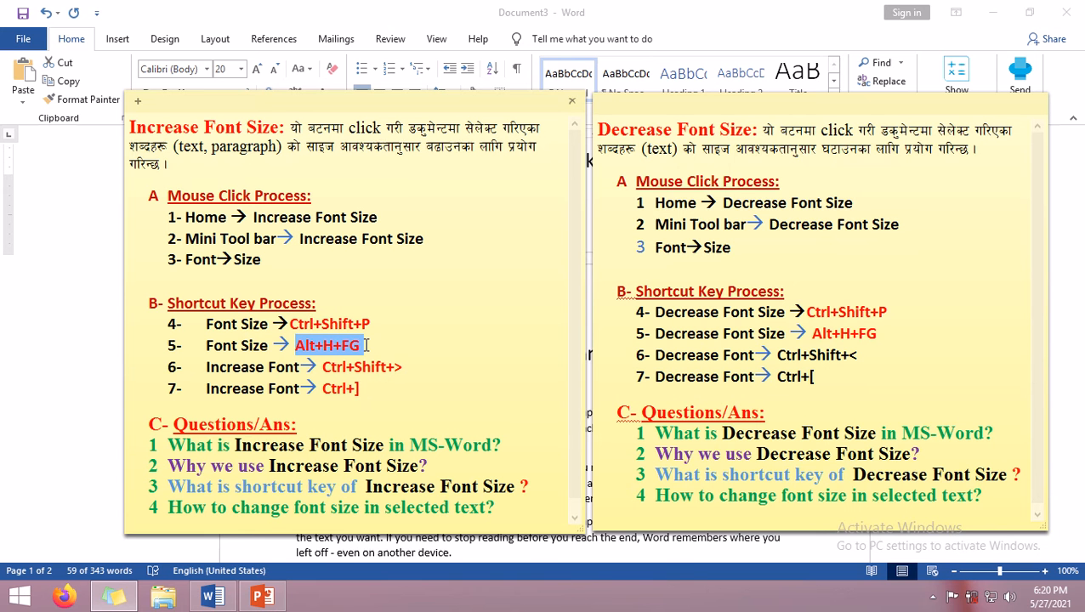
{"action": "left_click", "coordinate": [67, 352]}
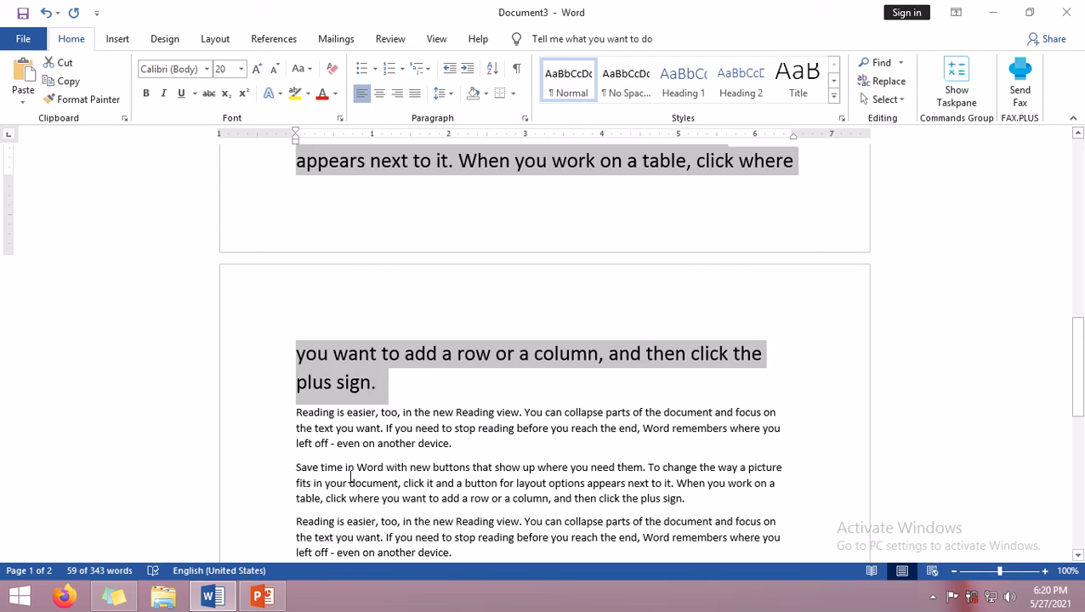
- Increase the font size of the duplicate "Save time in Word" paragraph on page 2 in three increments to 16
{"action": "left_click_drag", "start_coordinate": [297, 467], "coordinate": [685, 500]}
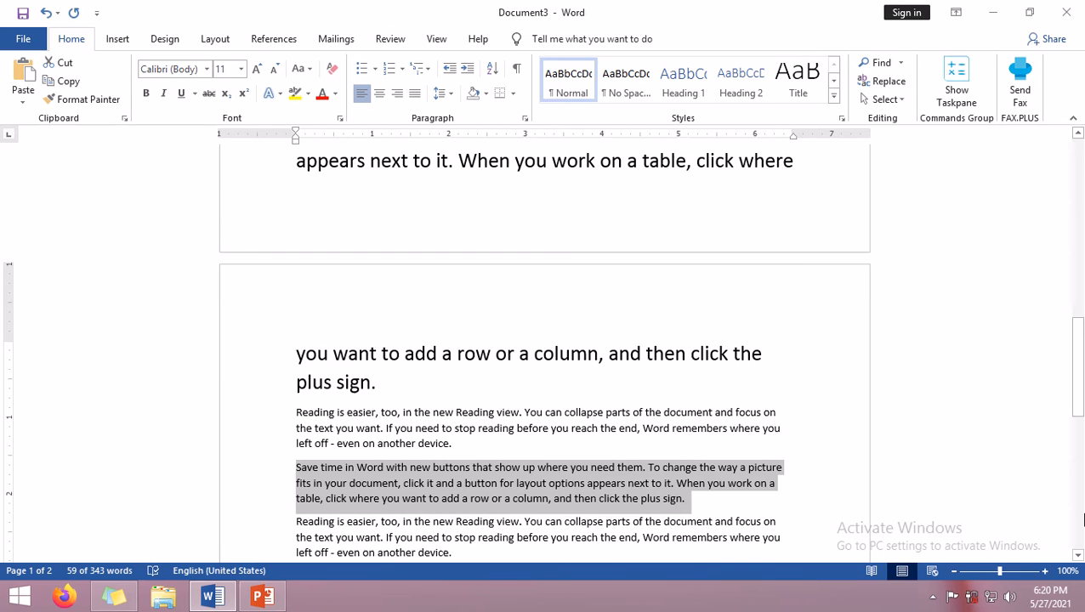
{"action": "key", "text": "alt"}
{"action": "key", "text": "h"}
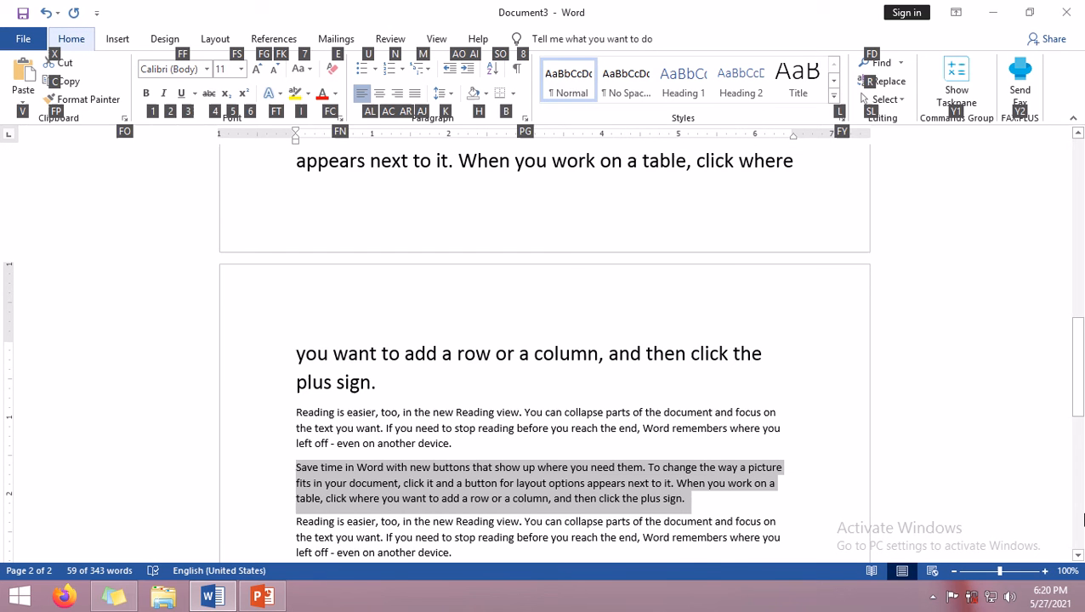
{"action": "key", "text": "f"}
{"action": "key", "text": "g"}
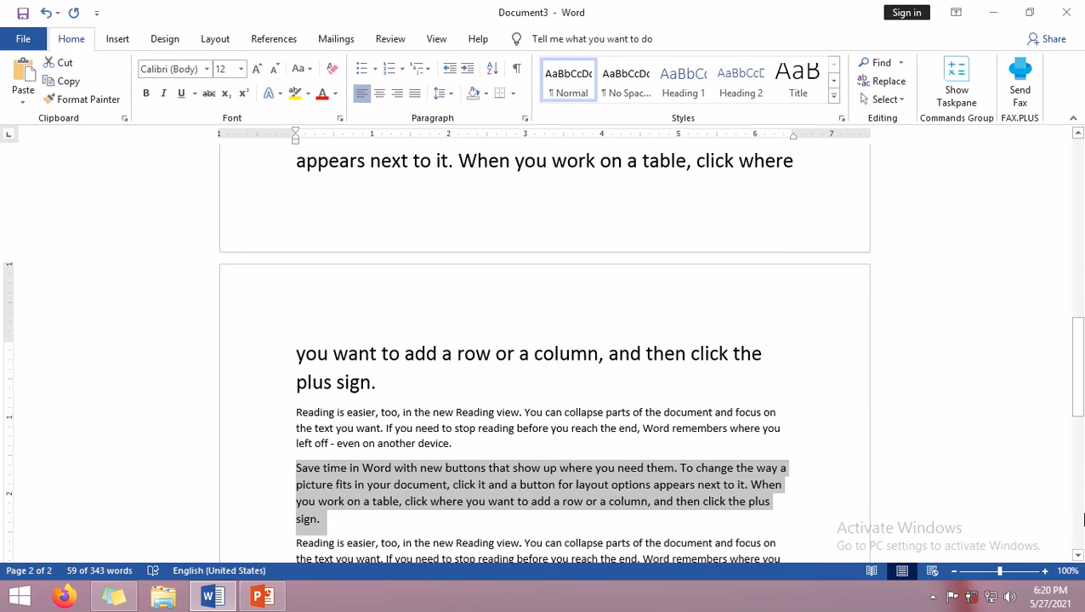
{"action": "key", "text": "alt"}
{"action": "key", "text": "h"}
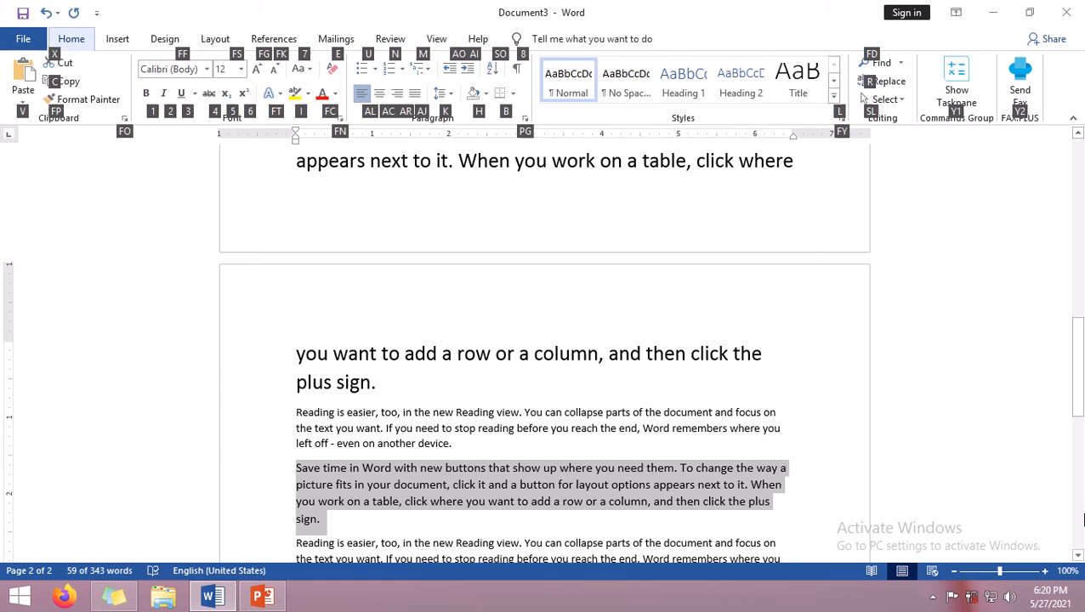
{"action": "key", "text": "f"}
{"action": "key", "text": "g"}
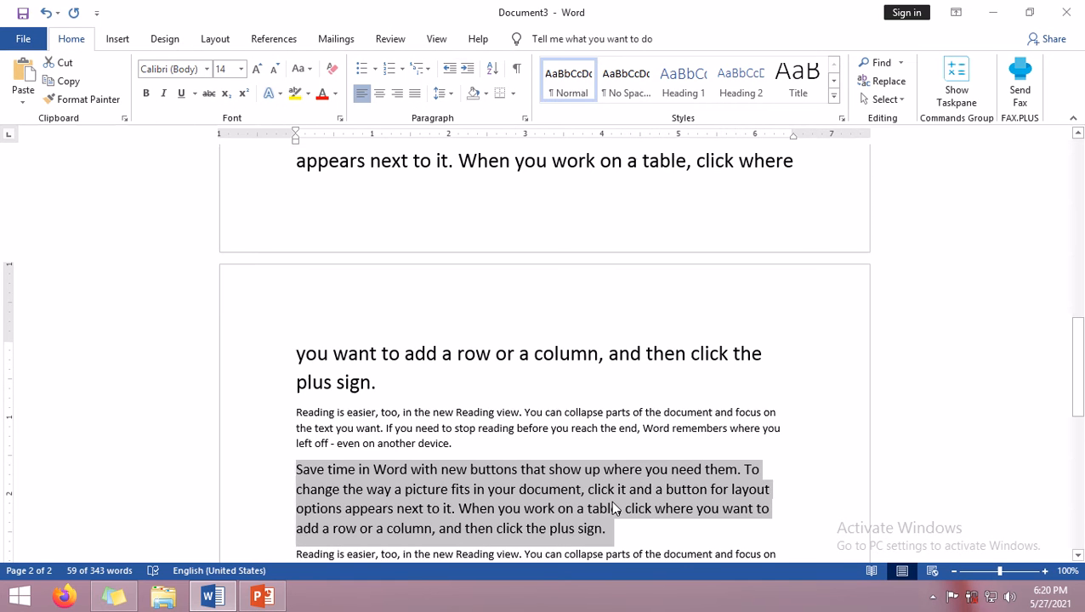
{"action": "scroll", "coordinate": [576, 490], "scroll_direction": "down", "scroll_amount": 2}
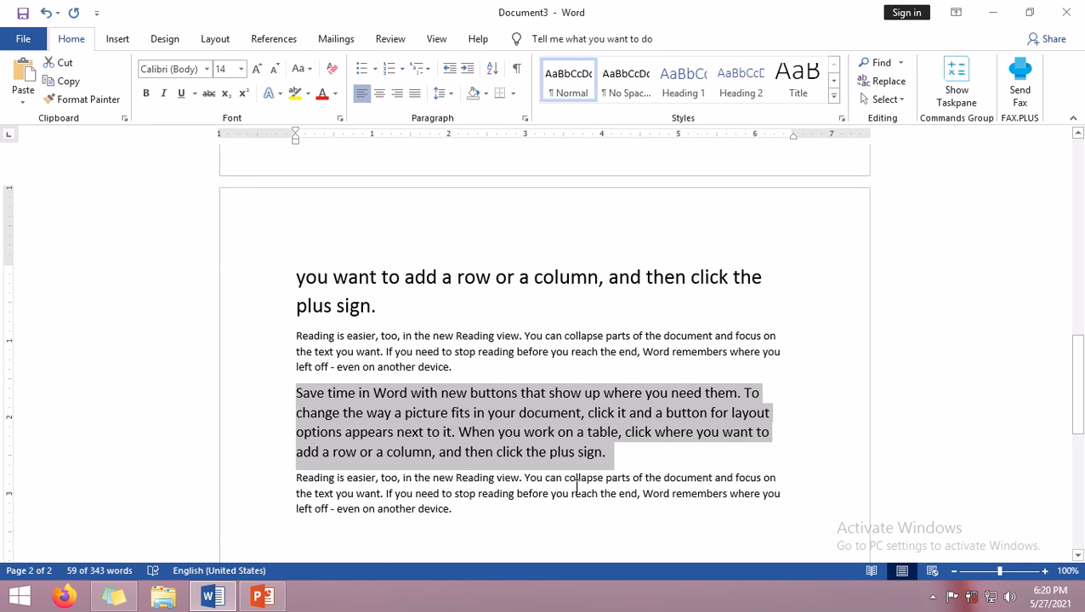
{"action": "key", "text": "alt"}
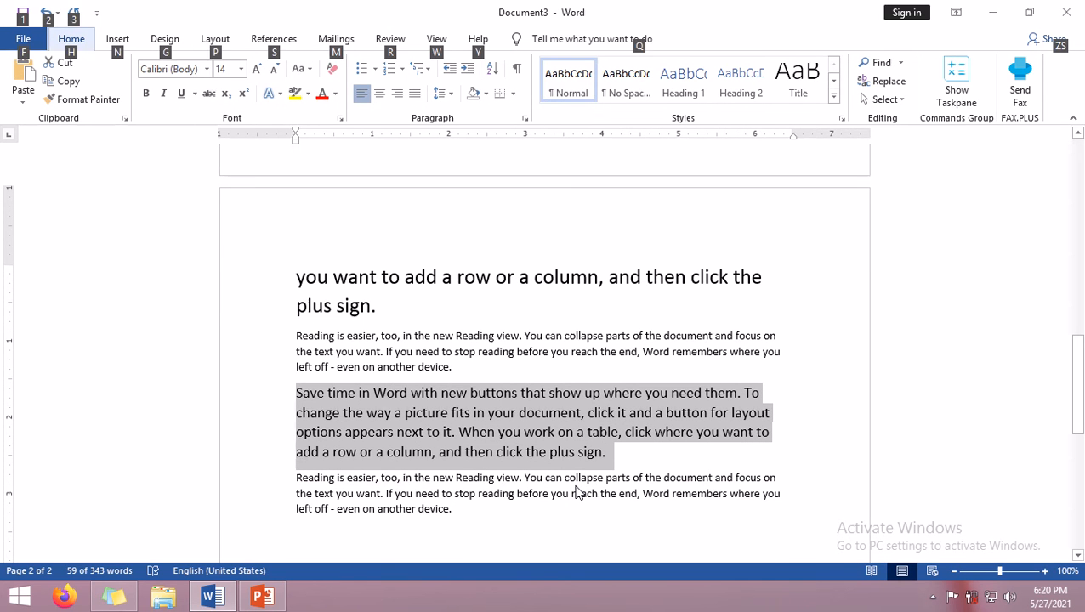
{"action": "key", "text": "h"}
{"action": "key", "text": "f"}
{"action": "key", "text": "g"}
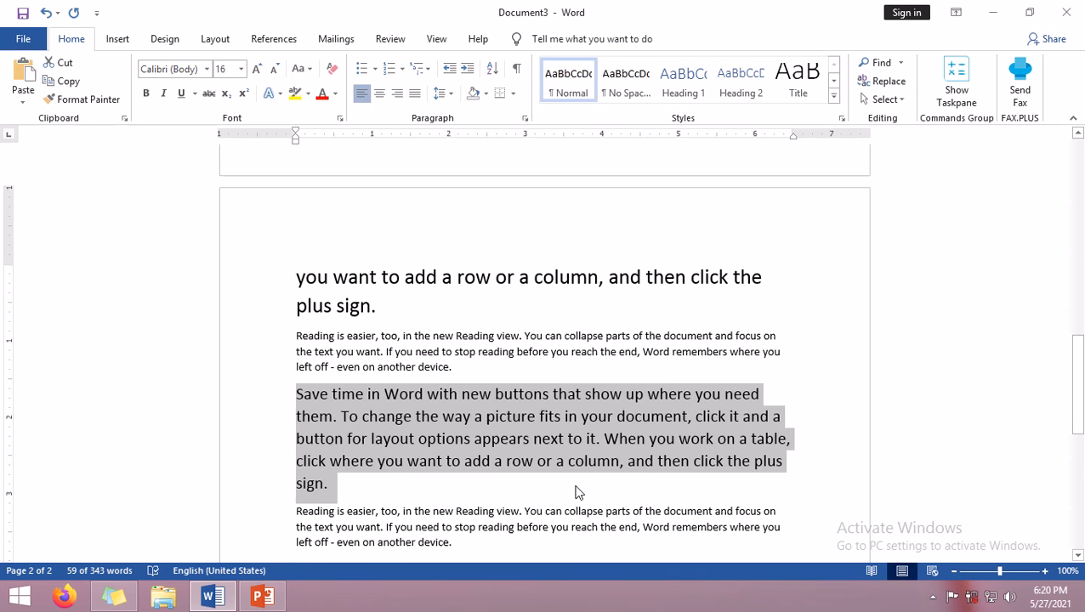
- Switch to Sticky Notes to review the first Increase Font shortcut, item 6, and return to the Word document
{"action": "left_click", "coordinate": [114, 596]}
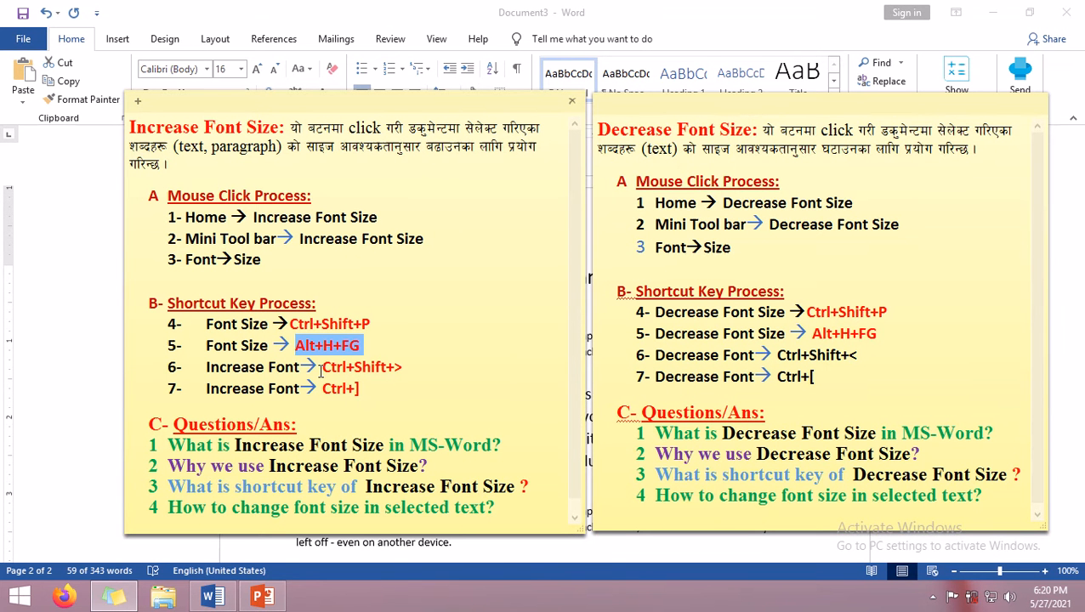
{"action": "left_click_drag", "start_coordinate": [323, 367], "coordinate": [408, 366]}
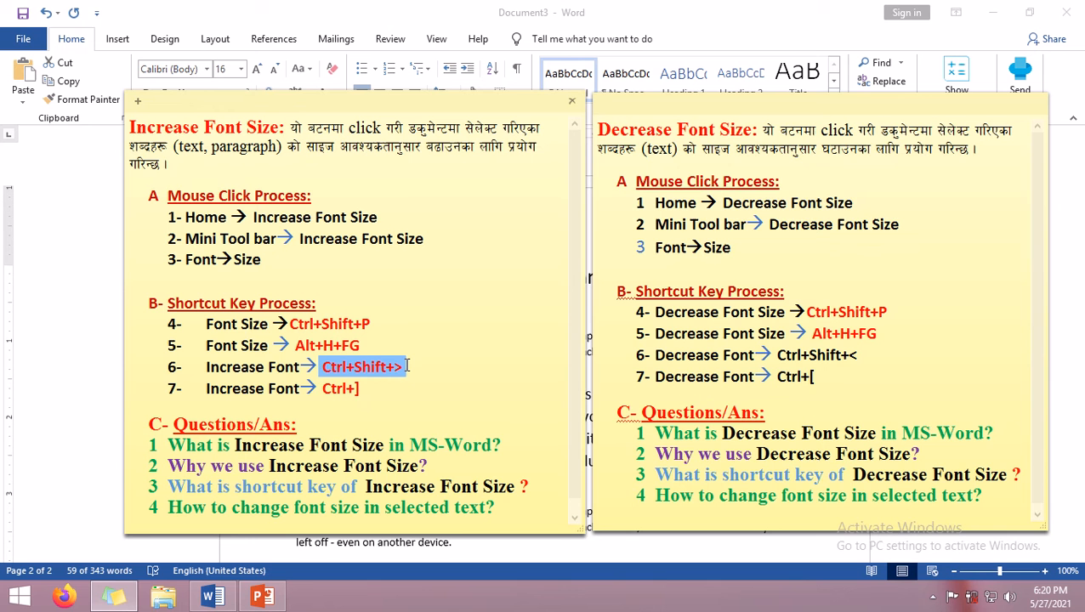
{"action": "left_click", "coordinate": [127, 365]}
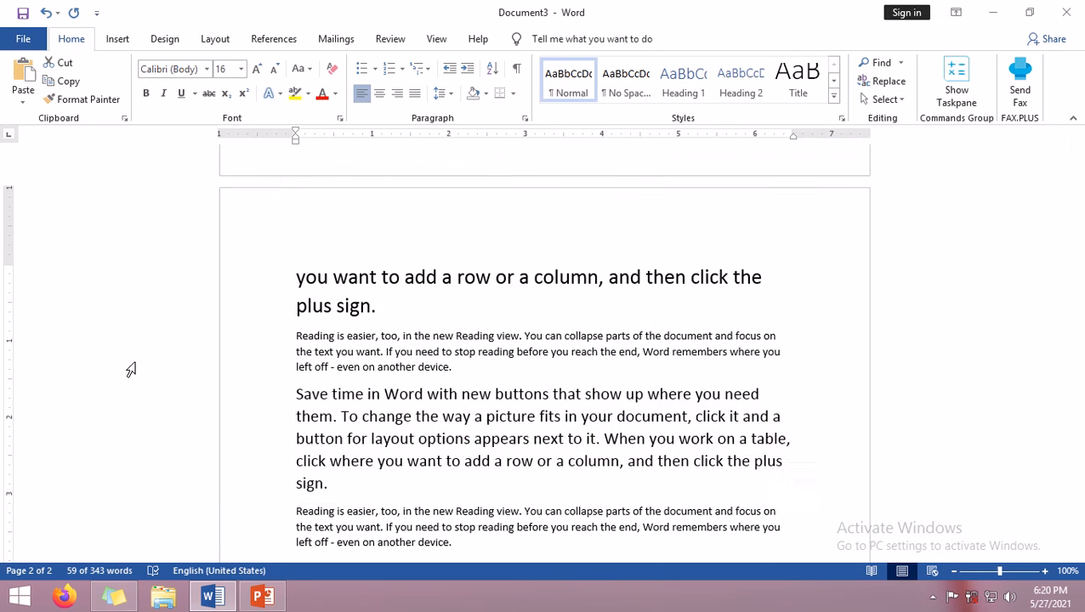
- Copy the last "Reading is easier" paragraph and paste two duplicates at the end of the document
{"action": "scroll", "coordinate": [441, 427], "scroll_direction": "down", "scroll_amount": 3}
{"action": "left_click_drag", "start_coordinate": [472, 393], "coordinate": [291, 359]}
{"action": "key", "text": "ctrl+c"}
{"action": "key", "text": "ctrl+End"}
{"action": "key", "text": "ctrl+v"}
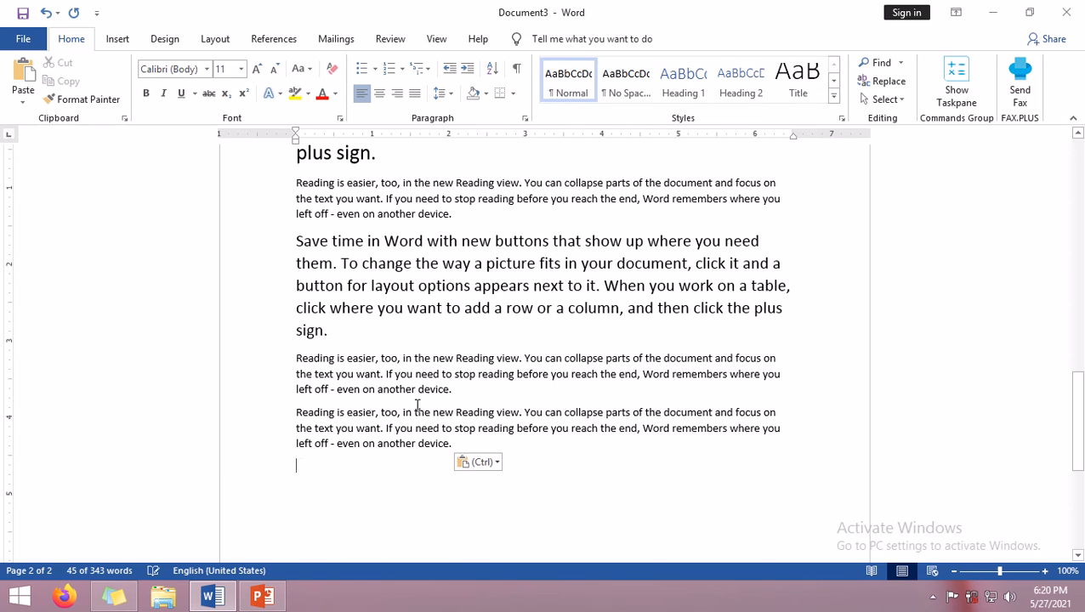
{"action": "key", "text": "ctrl+v"}
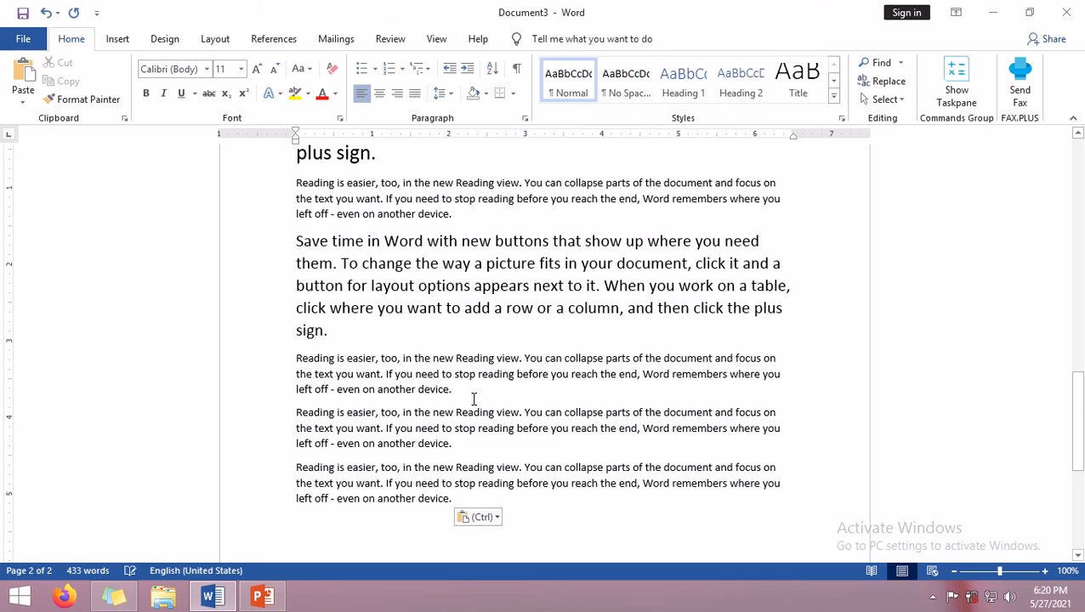
- Increase the font size of the "Reading is easier" paragraph directly above the two new duplicates, one increment at a time, to 24
{"action": "left_click", "coordinate": [470, 394]}
{"action": "left_click_drag", "start_coordinate": [452, 389], "coordinate": [293, 358]}
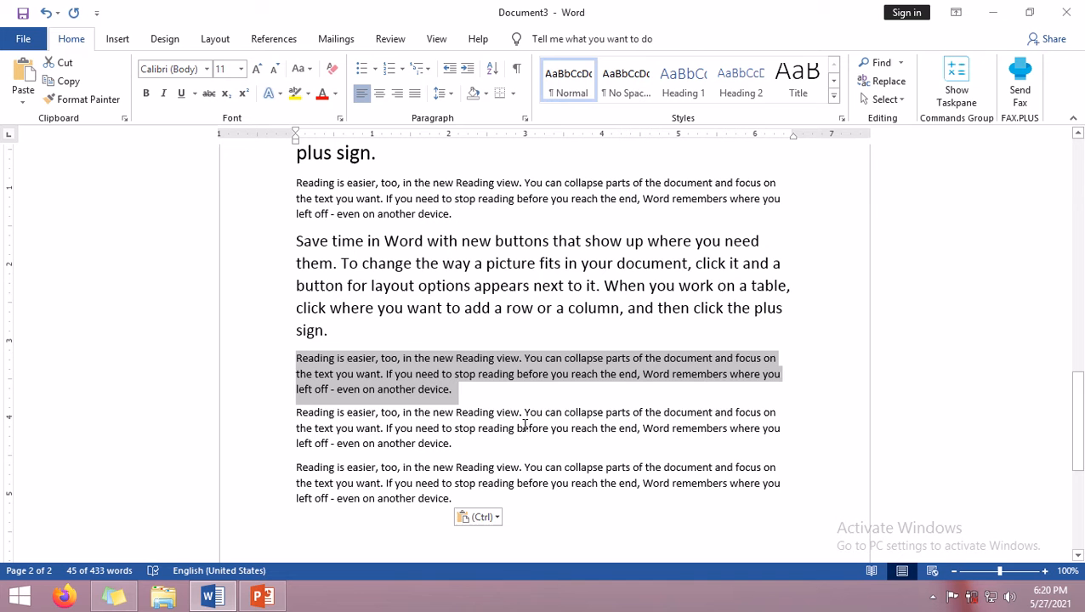
{"action": "key", "text": "ctrl+shift+period"}
{"action": "key", "text": "ctrl+shift+period"}
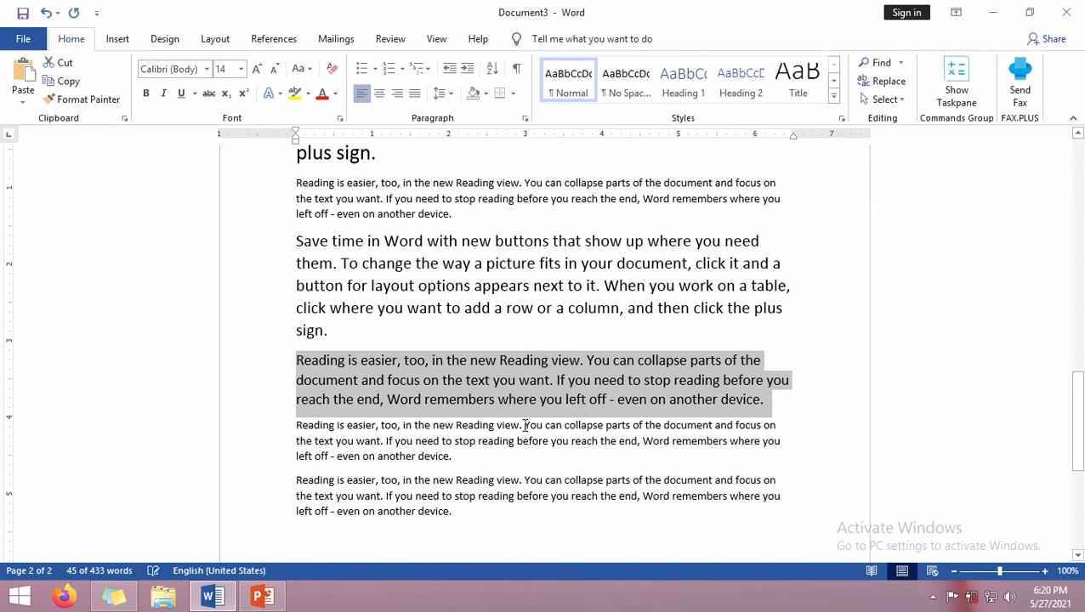
{"action": "key", "text": "ctrl+shift+period"}
{"action": "key", "text": "ctrl+shift+period"}
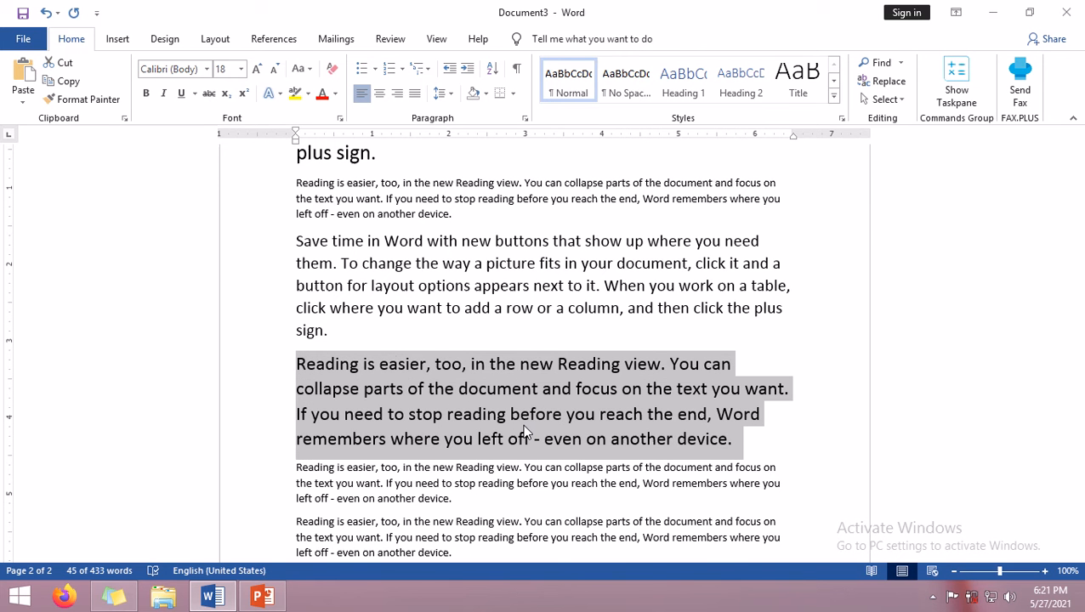
{"action": "key", "text": "ctrl+shift+period"}
{"action": "key", "text": "ctrl+shift+period"}
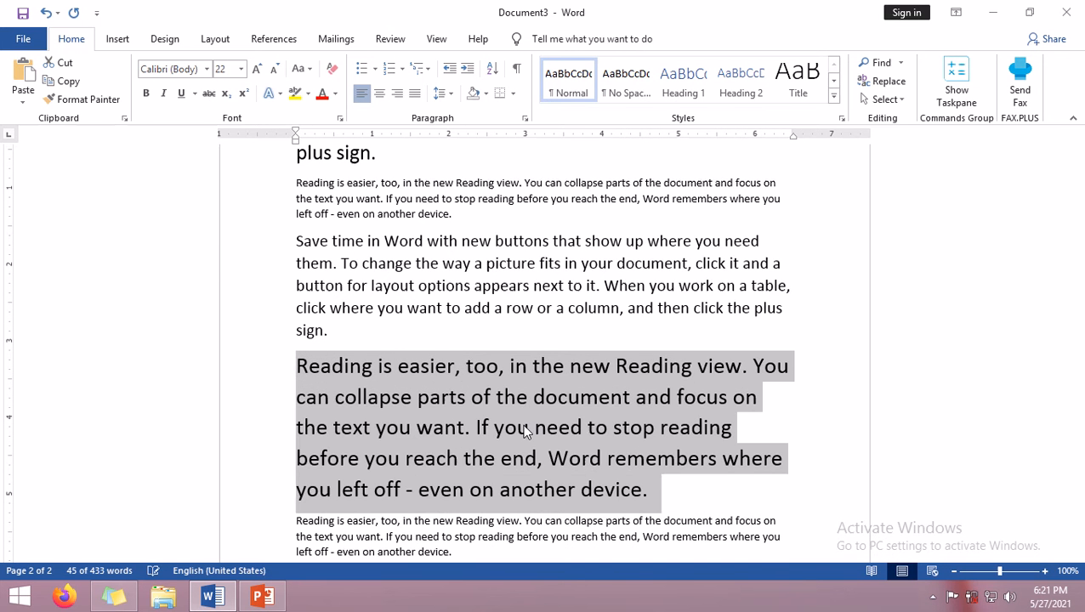
{"action": "key", "text": "ctrl+shift+period"}
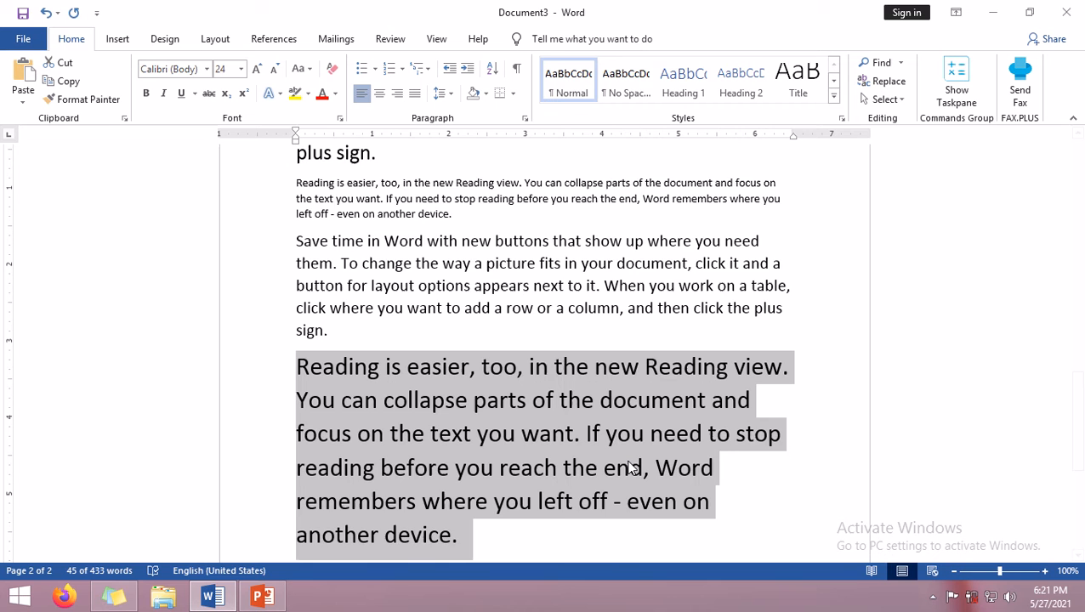
- Switch to Sticky Notes to review the second Increase Font shortcut, item 7, and return to the Word document
{"action": "scroll", "coordinate": [647, 459], "scroll_direction": "down", "scroll_amount": 3}
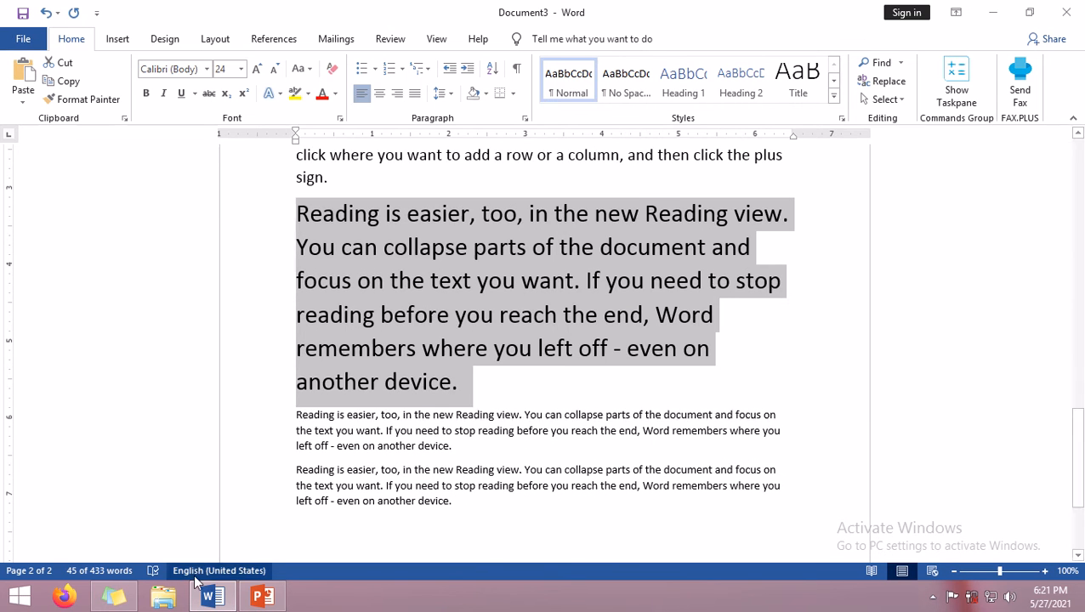
{"action": "left_click", "coordinate": [114, 597]}
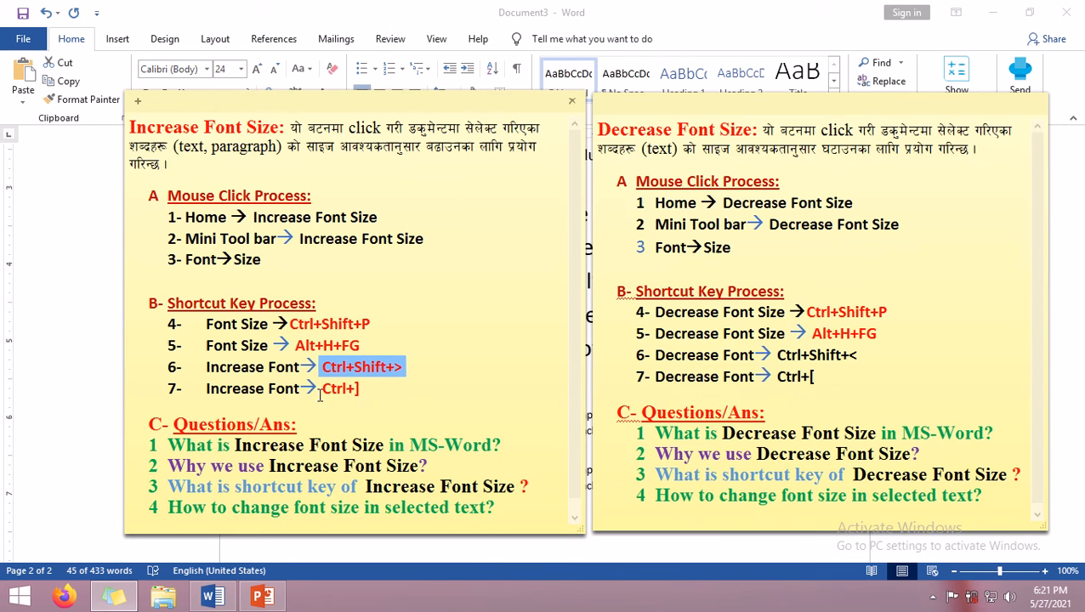
{"action": "left_click_drag", "start_coordinate": [353, 388], "coordinate": [360, 388]}
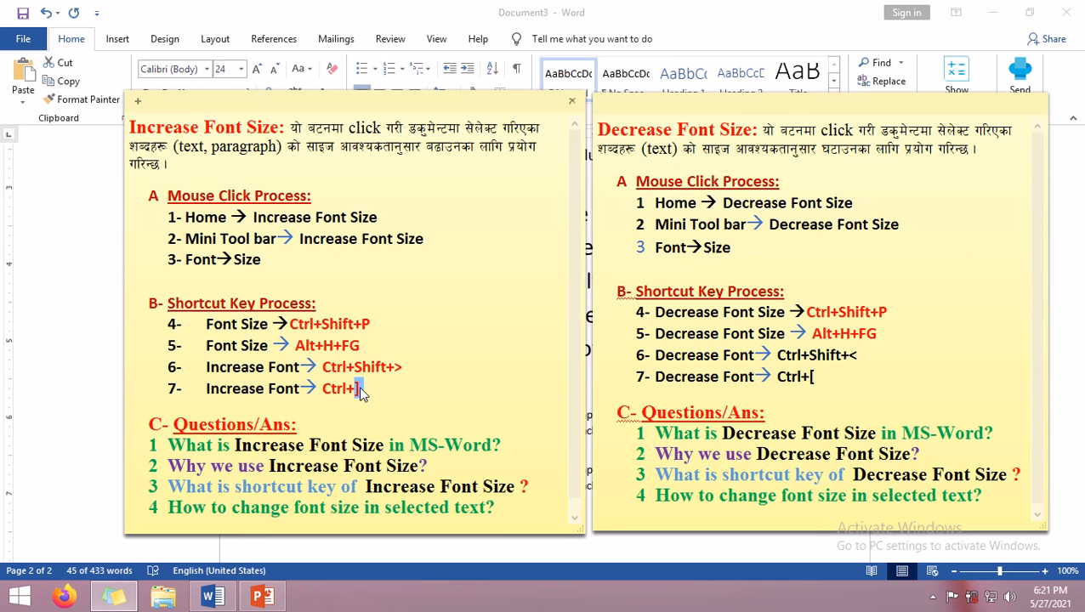
{"action": "left_click", "coordinate": [360, 388]}
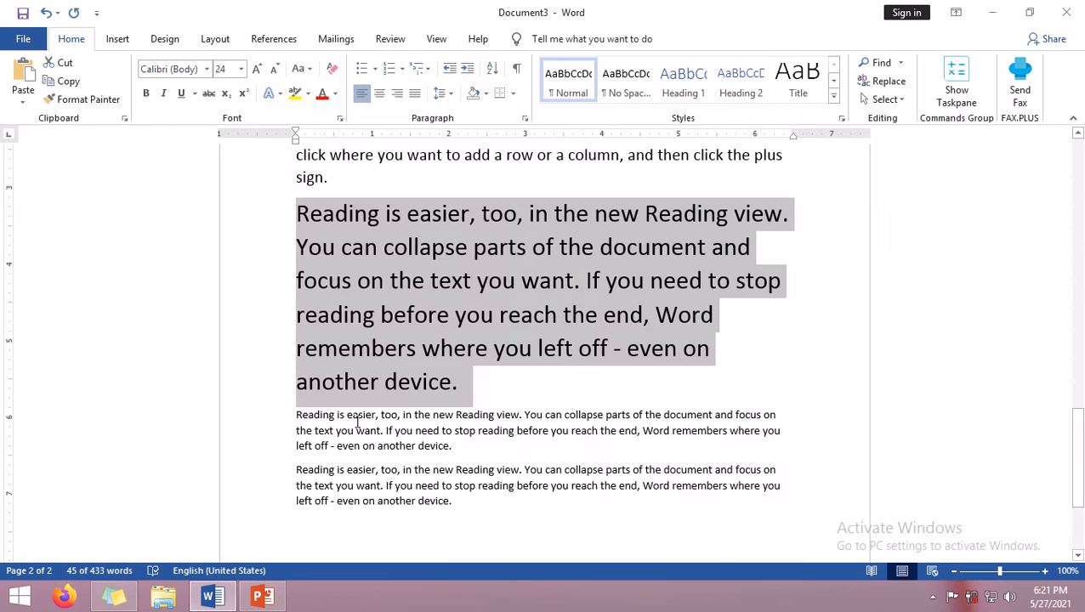
- Increase the font size of the last "Reading is easier" paragraph, one point at a time, to 16
{"action": "left_click", "coordinate": [309, 451]}
{"action": "left_click_drag", "start_coordinate": [298, 475], "coordinate": [468, 503]}
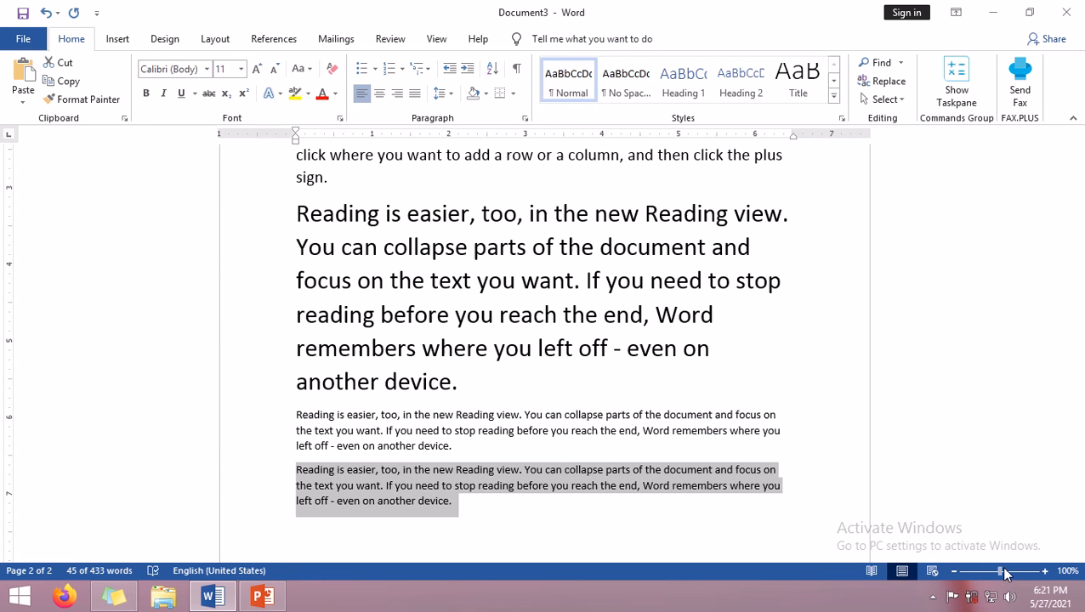
{"action": "key", "text": "ctrl+bracketright"}
{"action": "key", "text": "ctrl+bracketright"}
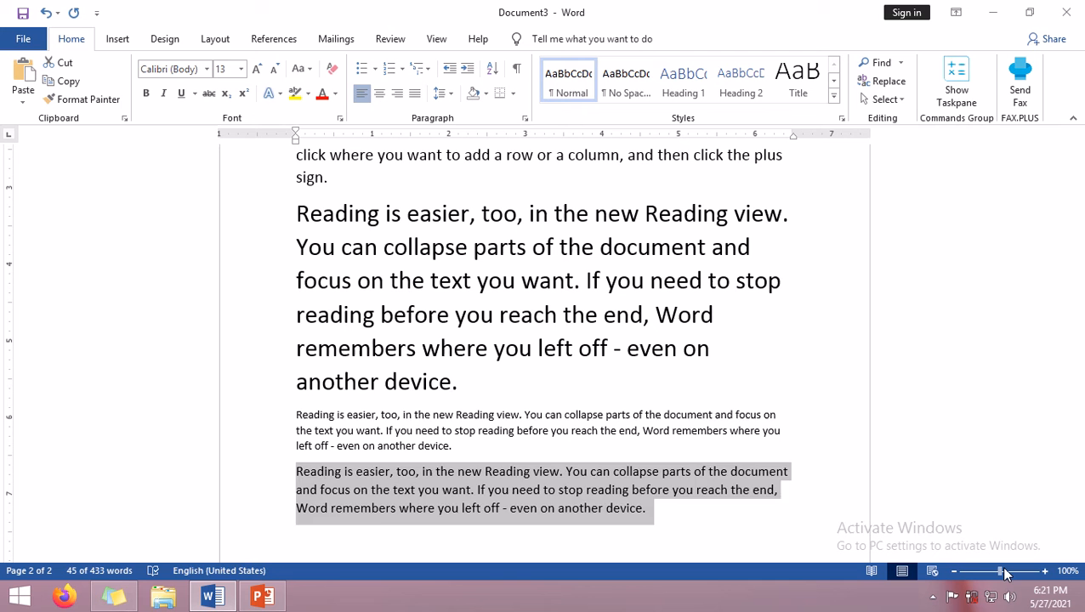
{"action": "key", "text": "ctrl+bracketright"}
{"action": "key", "text": "ctrl+bracketright"}
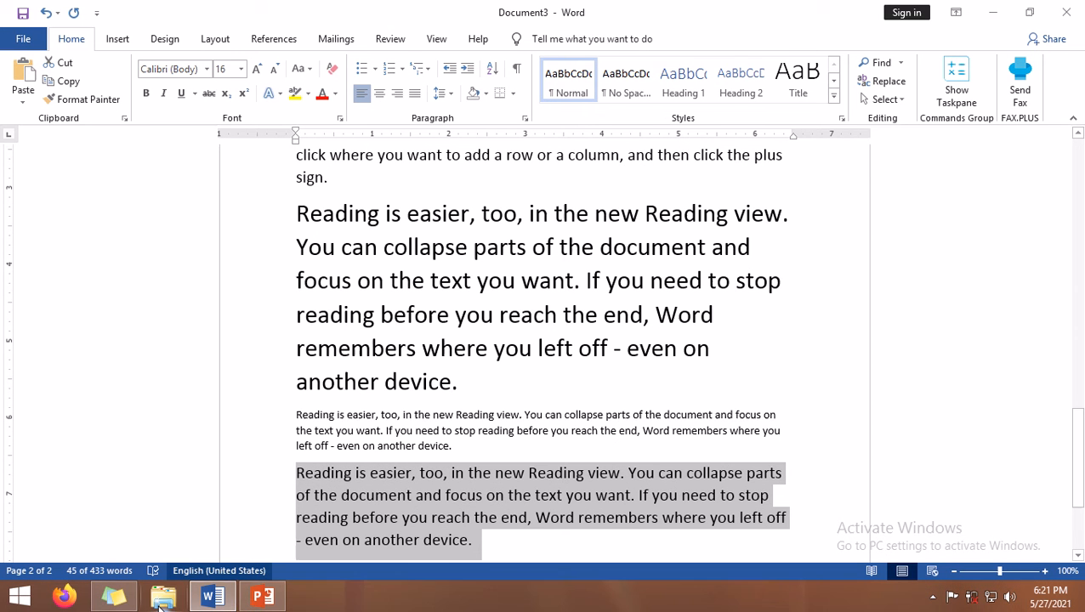
{"action": "left_click", "coordinate": [459, 452]}
{"action": "scroll", "coordinate": [455, 443], "scroll_direction": "down", "scroll_amount": 3}
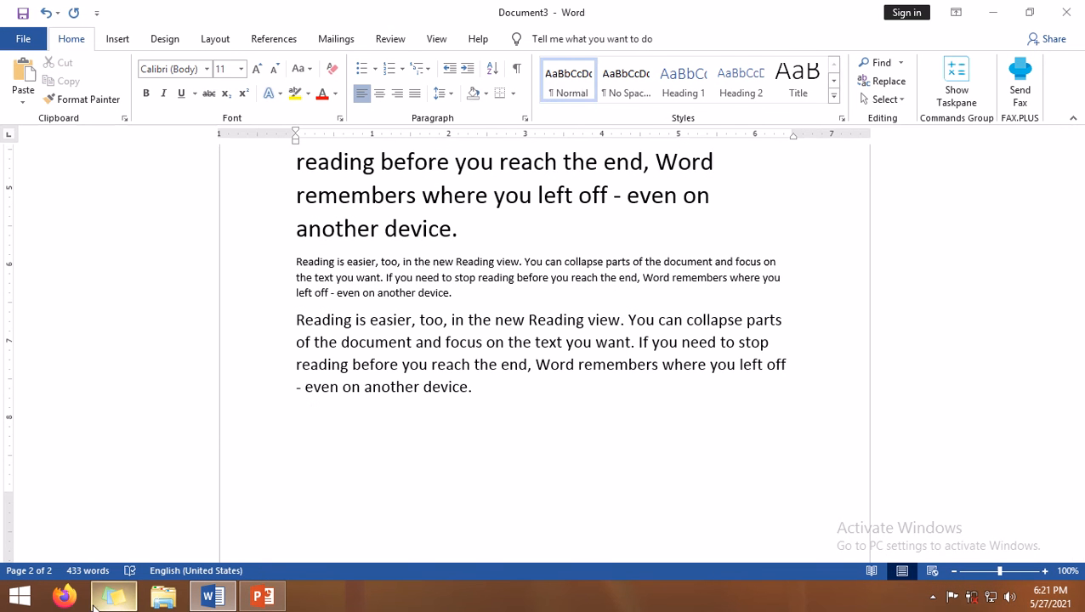
- Switch to Sticky Notes and highlight the Questions/Ans heading, the first question and the definition in the Increase Font Size note
{"action": "left_click", "coordinate": [117, 599]}
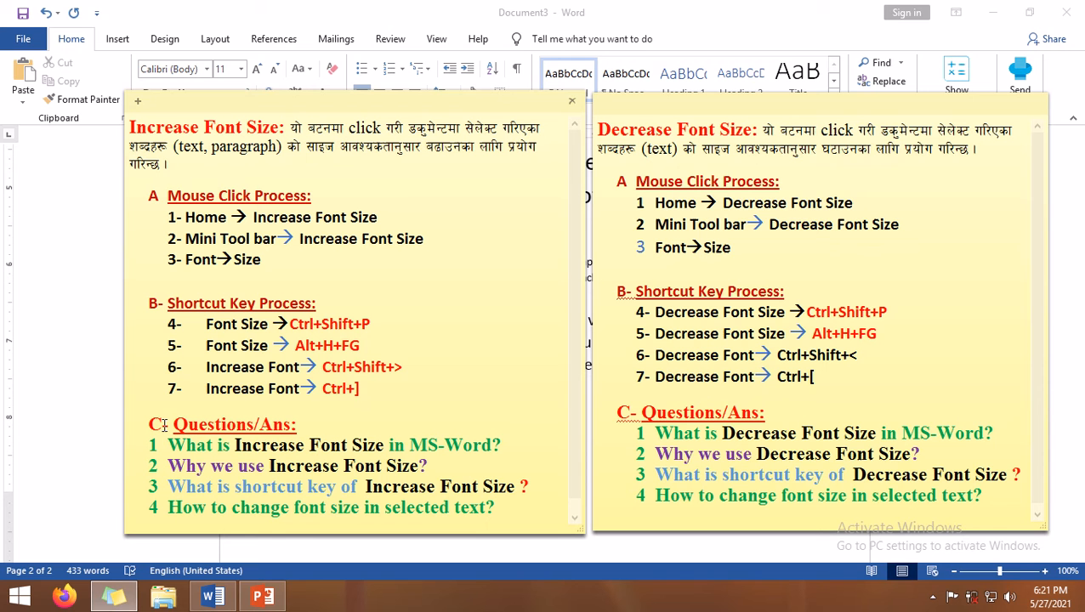
{"action": "left_click_drag", "start_coordinate": [180, 425], "coordinate": [297, 427]}
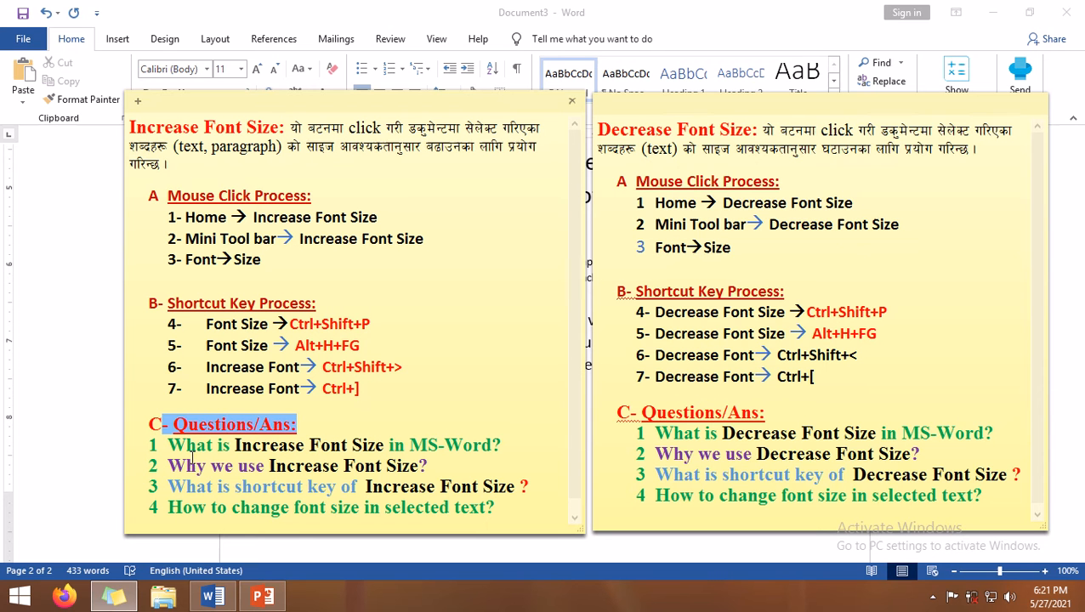
{"action": "left_click_drag", "start_coordinate": [236, 445], "coordinate": [493, 445]}
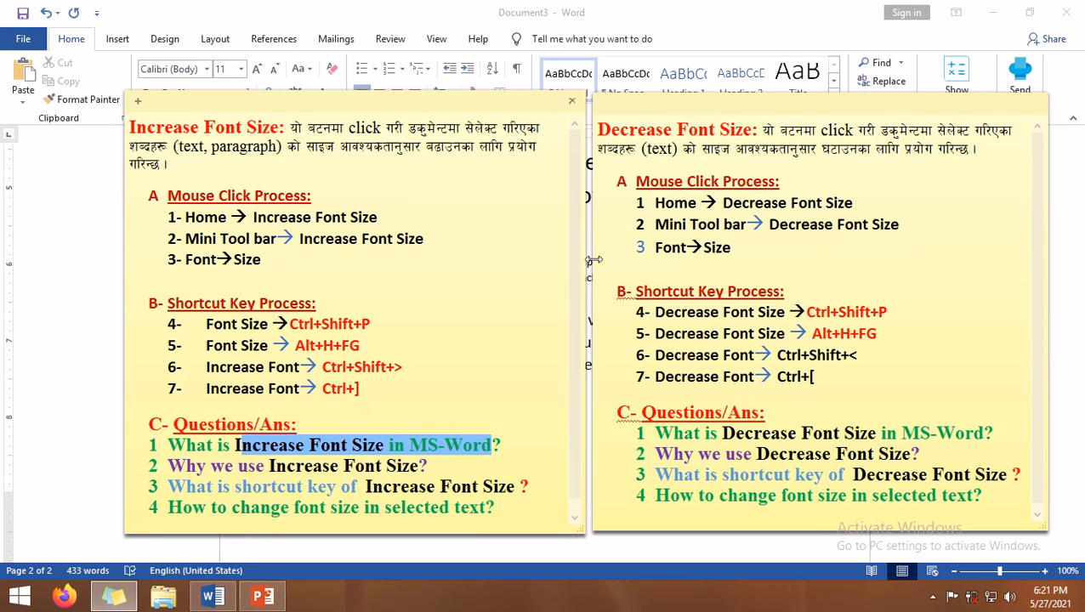
{"action": "left_click", "coordinate": [287, 128]}
{"action": "left_click_drag", "start_coordinate": [287, 128], "coordinate": [99, 122]}
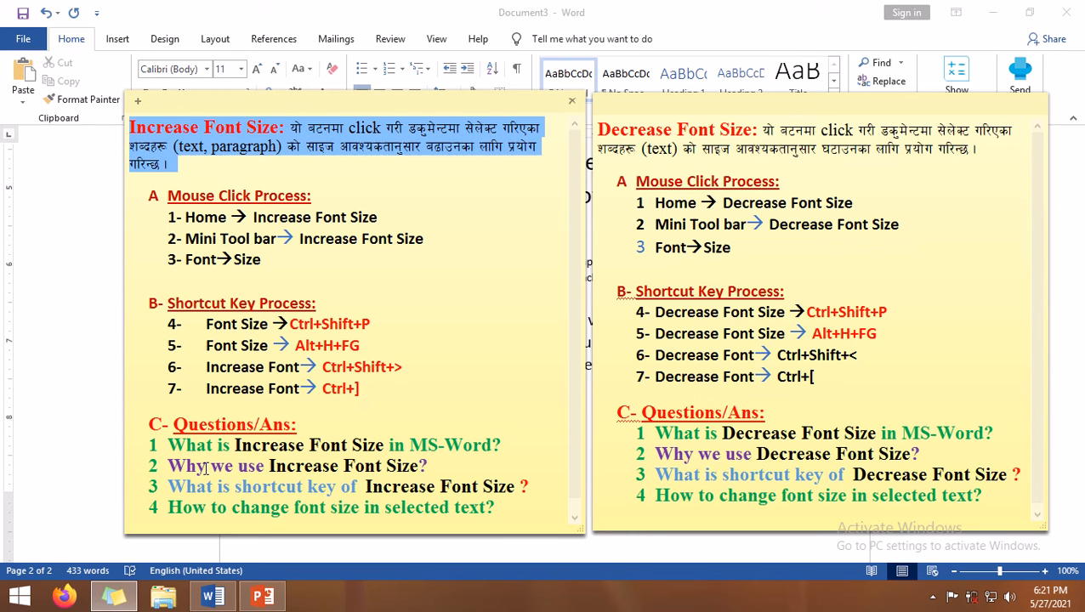
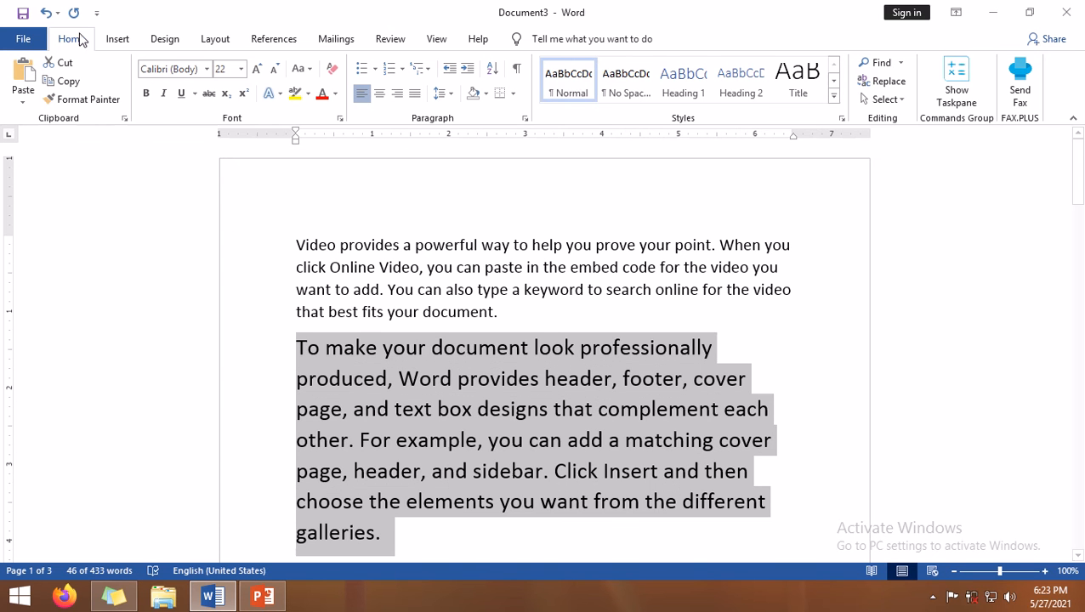
- Decrease the font size of the selected "To make your document look professionally produced" paragraph, one increment at a time, to 12
{"action": "left_click", "coordinate": [274, 68]}
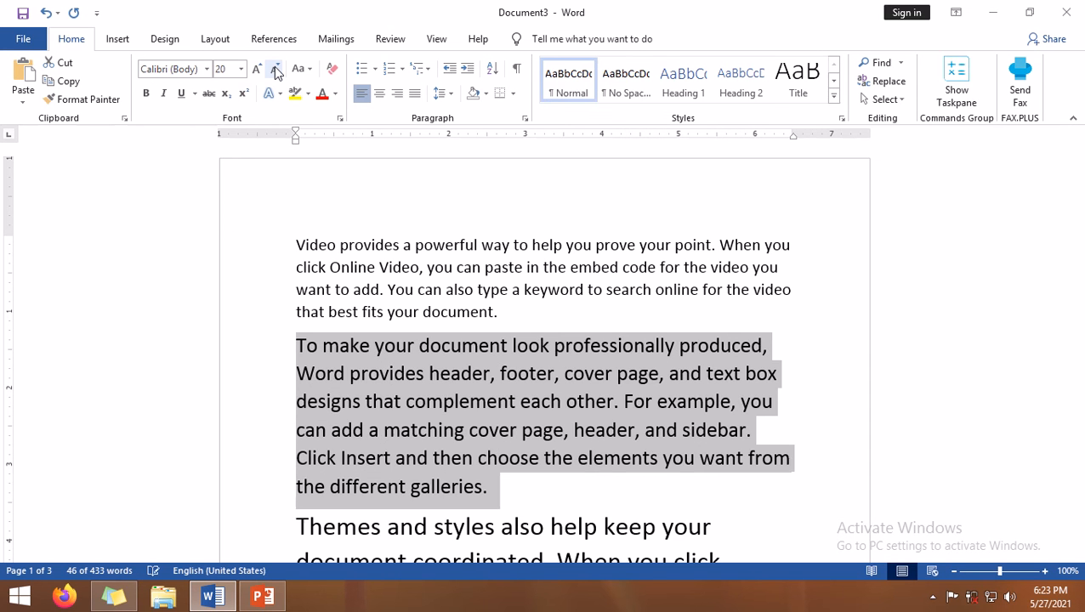
{"action": "left_click", "coordinate": [274, 68]}
{"action": "left_click", "coordinate": [274, 68]}
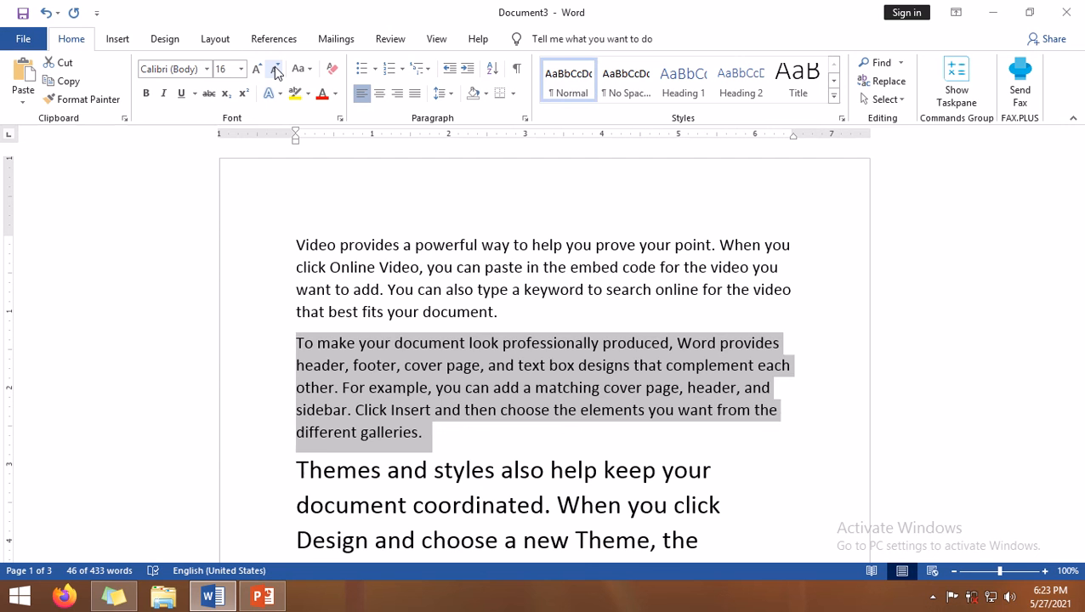
{"action": "left_click", "coordinate": [273, 68]}
{"action": "left_click", "coordinate": [274, 68]}
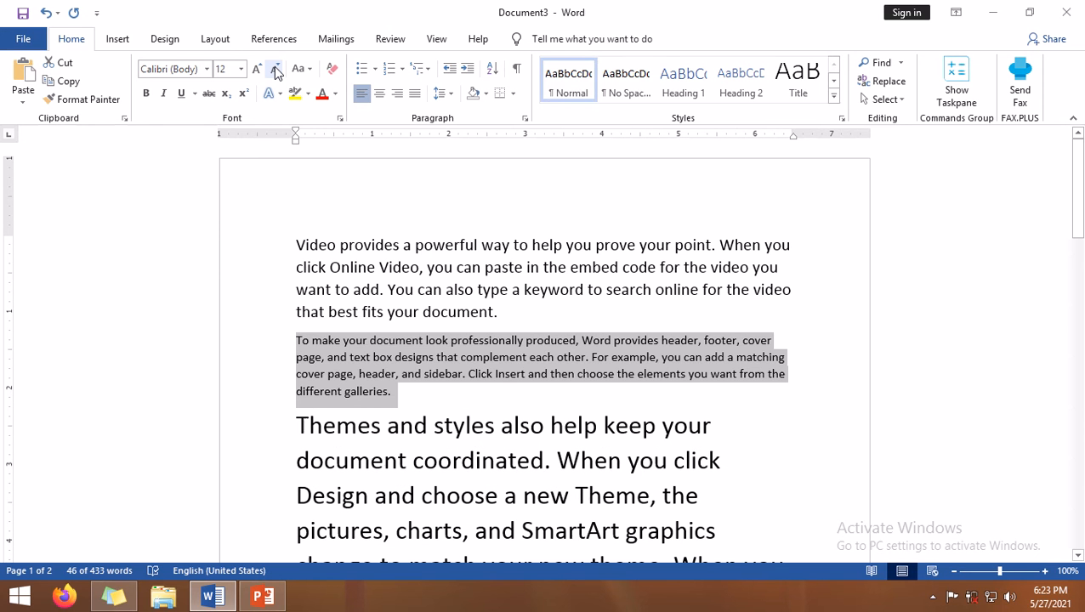
- Switch to Sticky Notes to review item 2 of the Decrease Font Size note, and return to the Word document
{"action": "left_click", "coordinate": [114, 597]}
{"action": "left_click", "coordinate": [704, 247]}
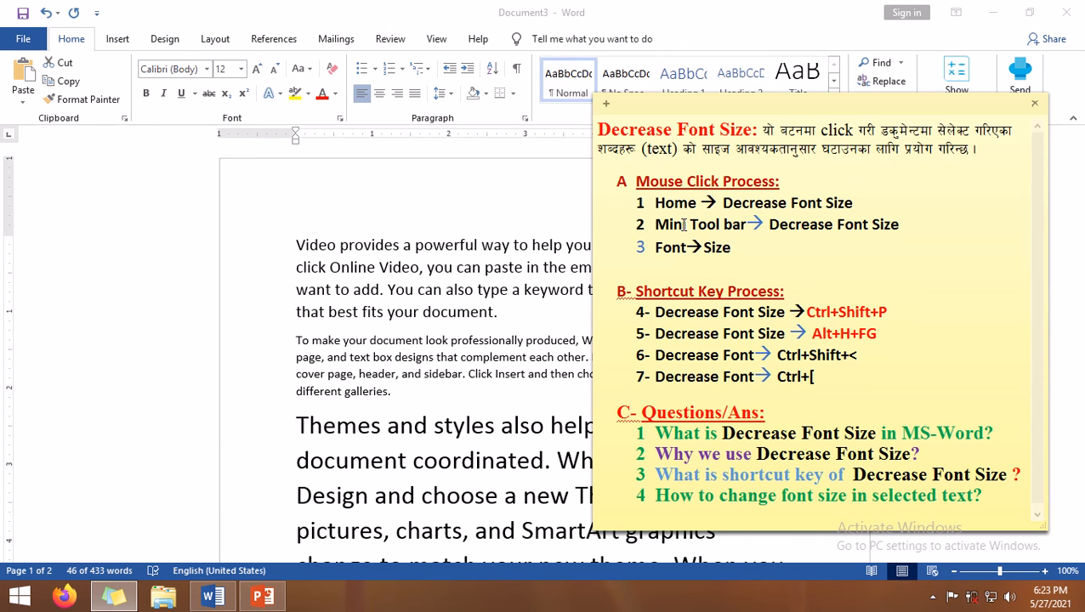
{"action": "left_click_drag", "start_coordinate": [657, 223], "coordinate": [771, 224]}
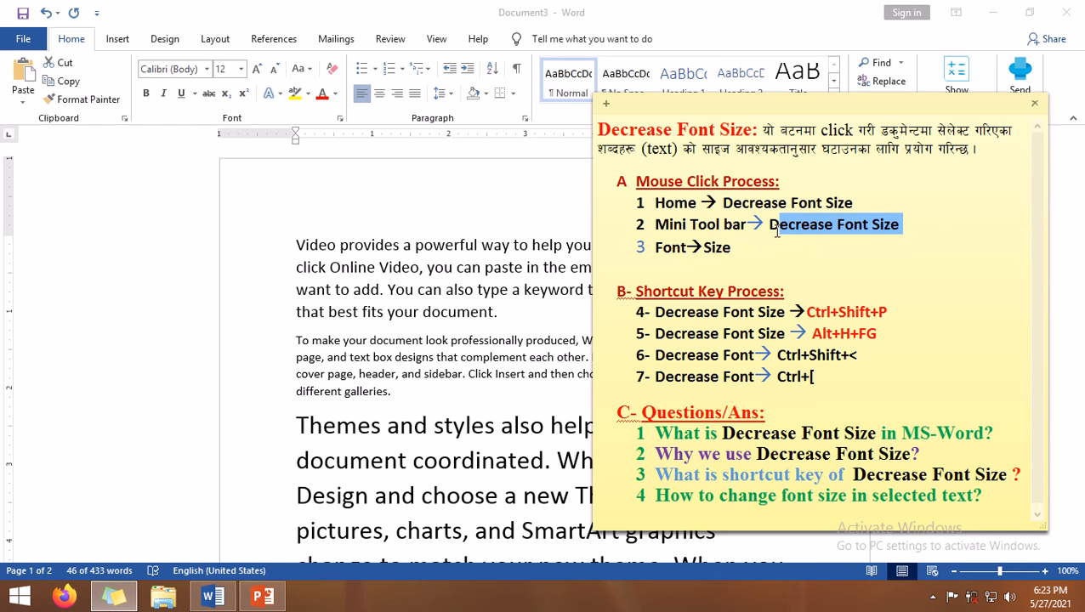
{"action": "key", "text": "ctrl+w"}
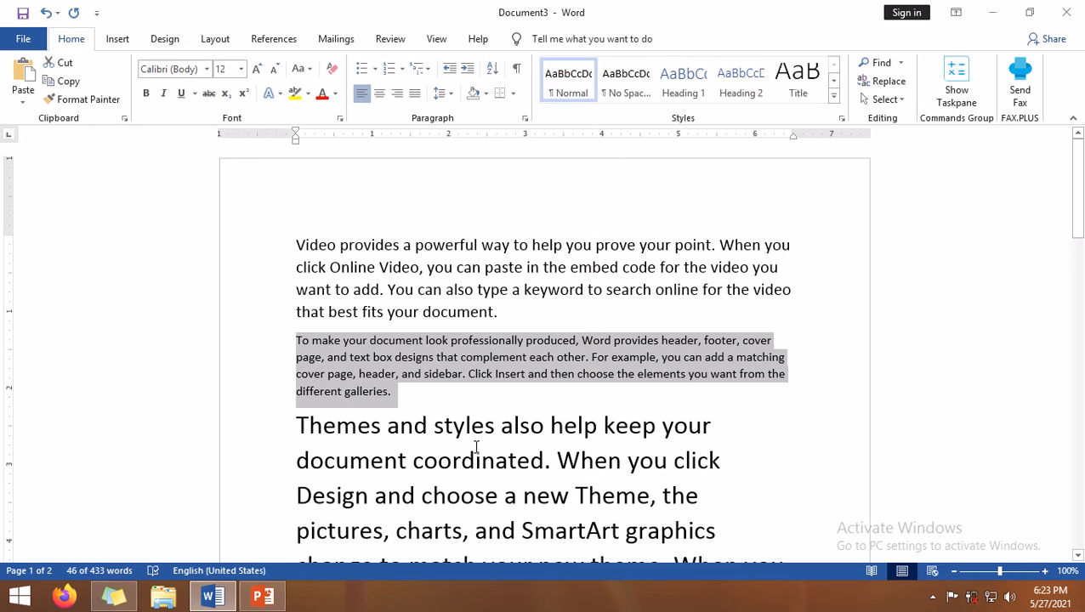
- Select the "Themes and styles" paragraph on page 1 and decrease its font size, one increment at a time, to 12
{"action": "scroll", "coordinate": [428, 391], "scroll_direction": "down", "scroll_amount": 3}
{"action": "left_click", "coordinate": [298, 271]}
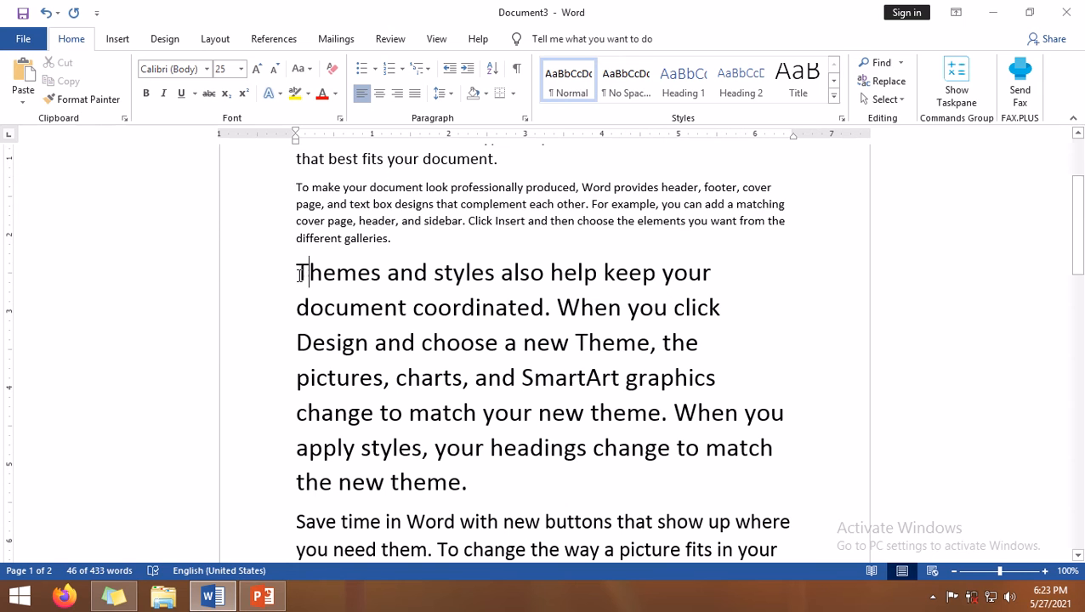
{"action": "left_click_drag", "start_coordinate": [297, 271], "coordinate": [507, 483]}
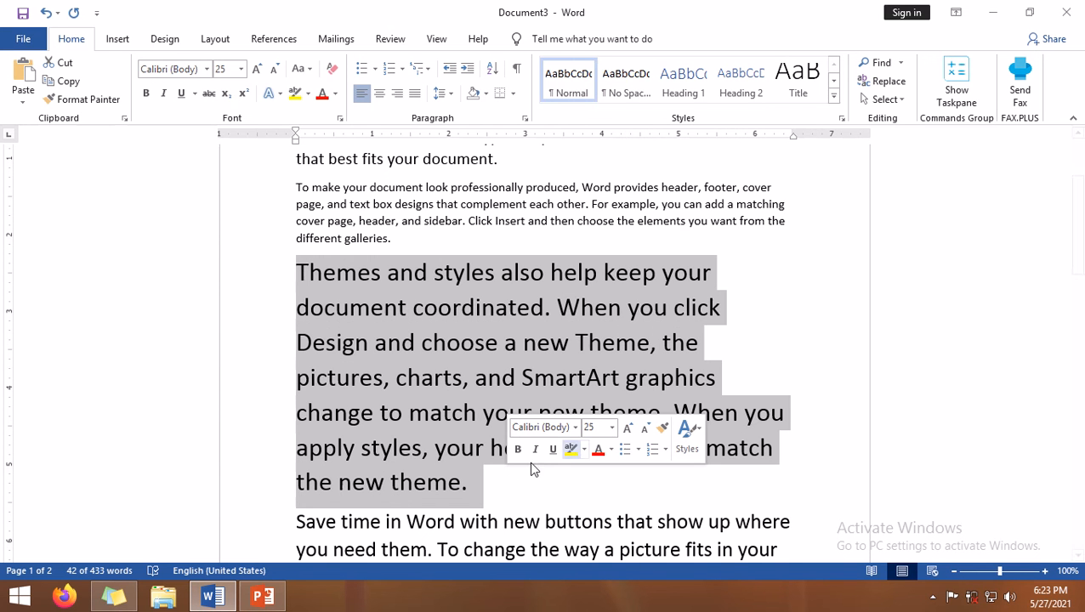
{"action": "left_click", "coordinate": [647, 428]}
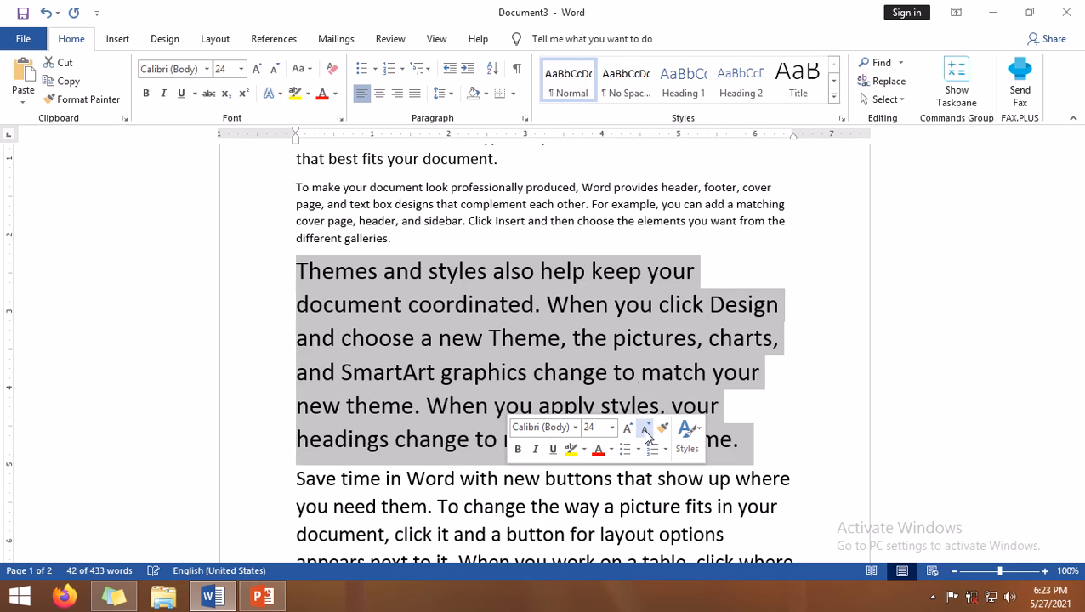
{"action": "left_click", "coordinate": [647, 428]}
{"action": "left_click", "coordinate": [647, 428]}
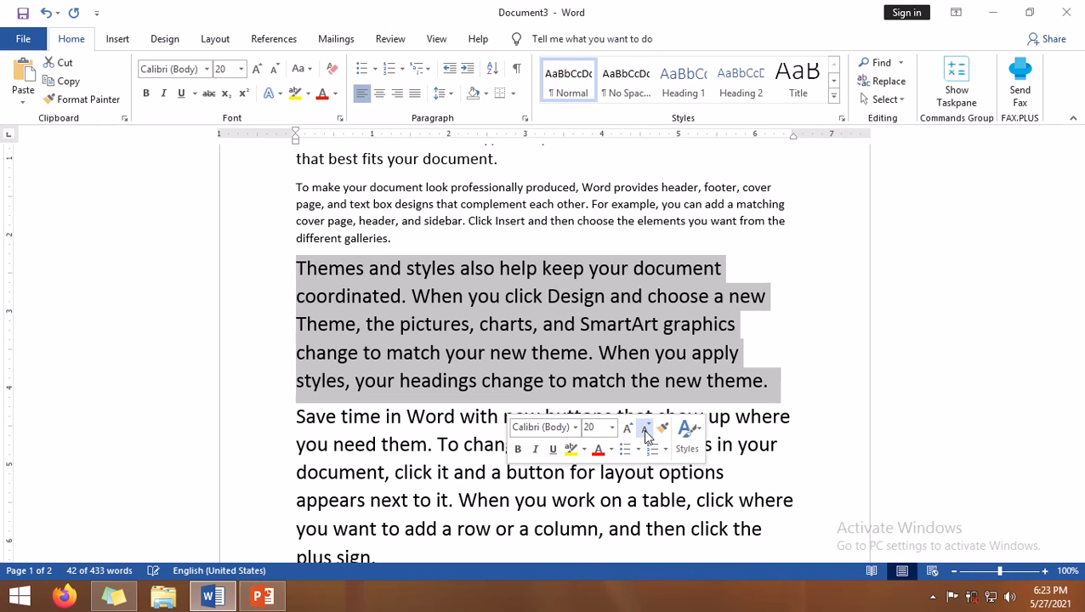
{"action": "left_click", "coordinate": [646, 428]}
{"action": "left_click", "coordinate": [646, 428]}
{"action": "left_click", "coordinate": [647, 428]}
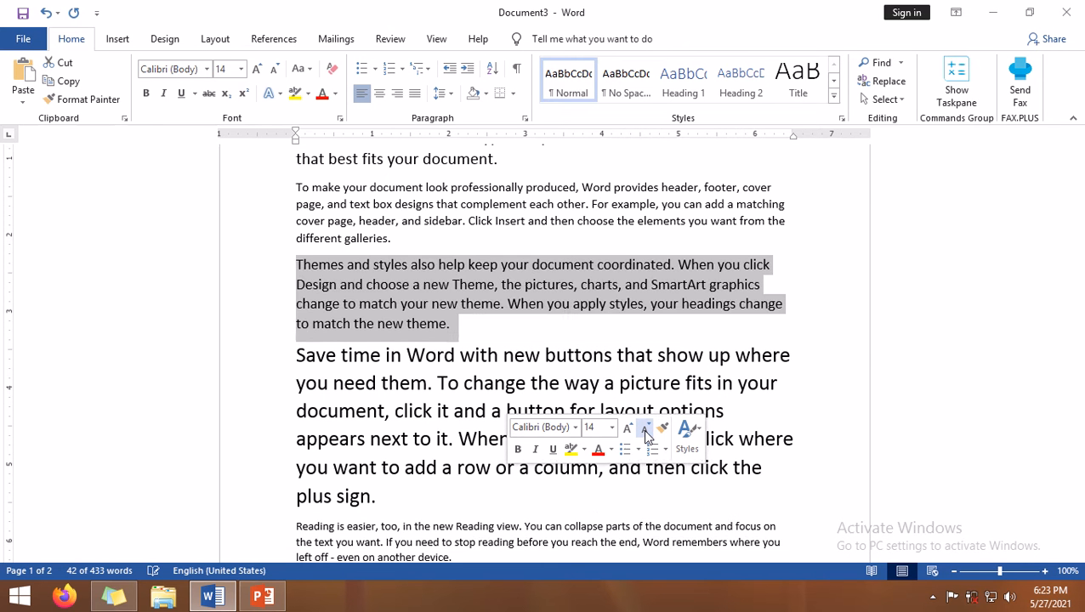
{"action": "left_click", "coordinate": [646, 428]}
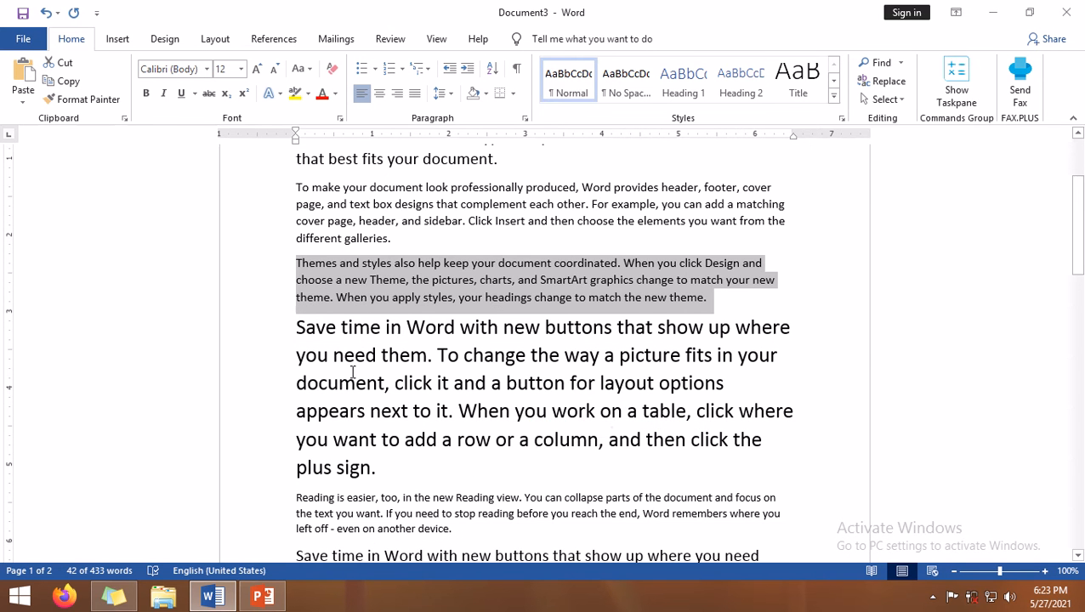
{"action": "left_click", "coordinate": [353, 372]}
- Switch to Sticky Notes to review item 3 of the Decrease Font Size note, and return to the Word document
{"action": "left_click", "coordinate": [114, 597]}
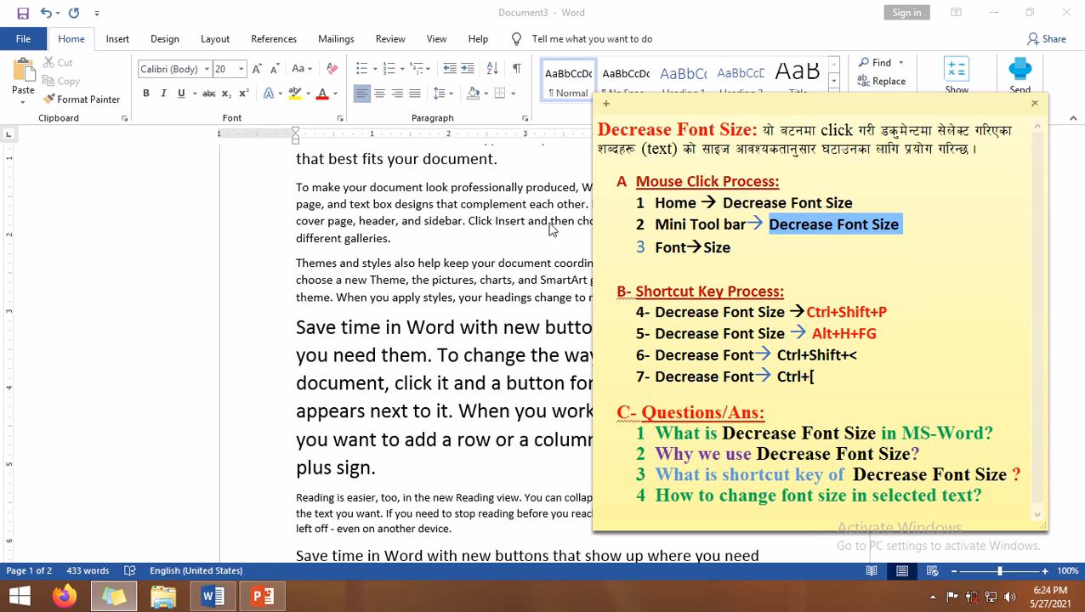
{"action": "left_click_drag", "start_coordinate": [658, 245], "coordinate": [738, 251]}
{"action": "left_click", "coordinate": [114, 597]}
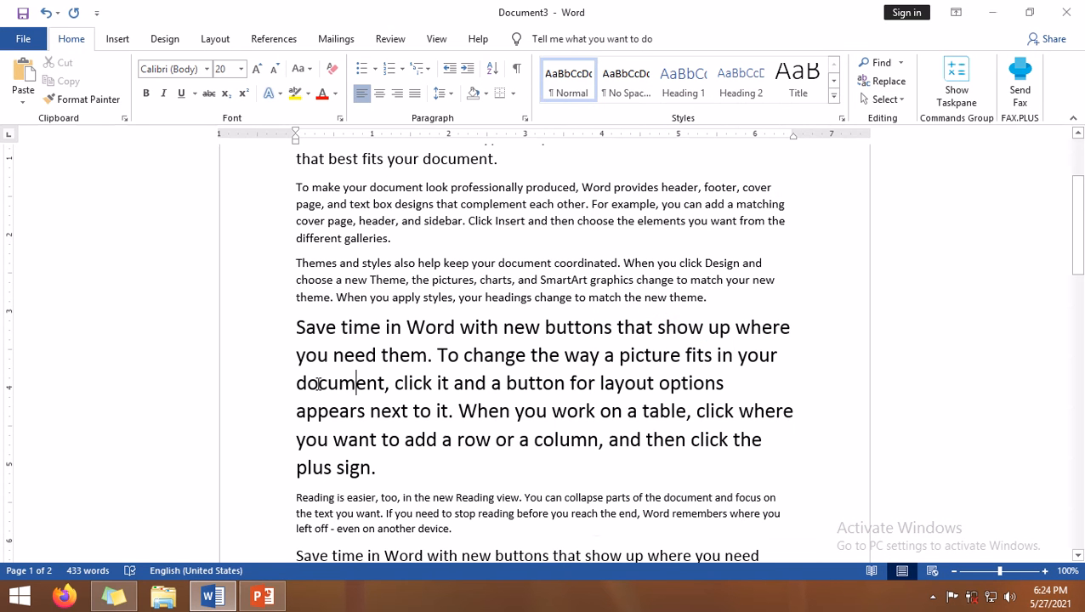
- Set the font size of the first "Save time in Word" paragraph to 14 through the Font dialog
{"action": "left_click_drag", "start_coordinate": [298, 328], "coordinate": [428, 478]}
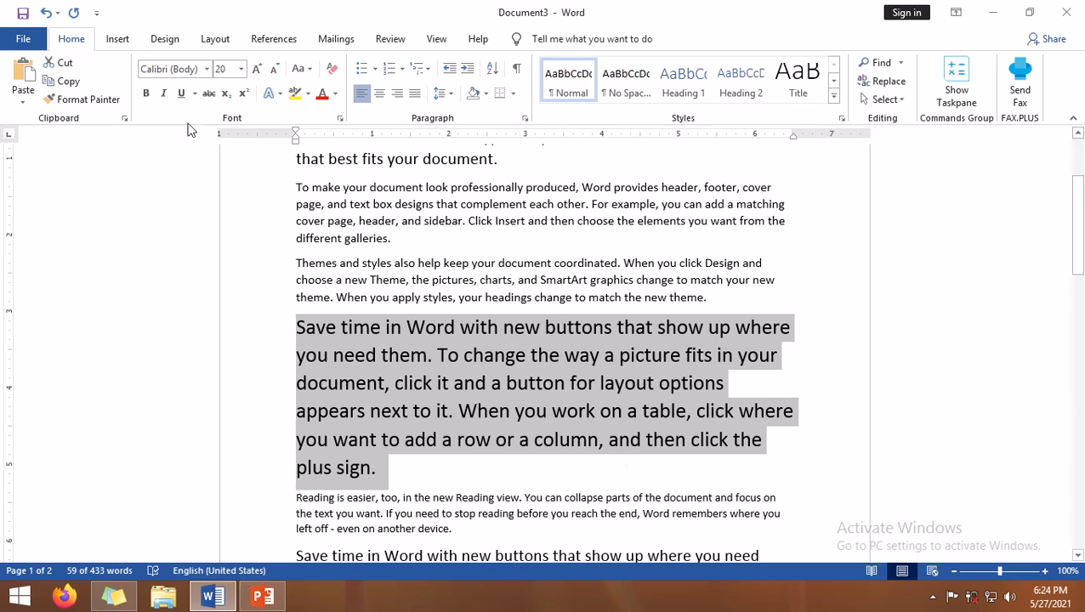
{"action": "left_click", "coordinate": [341, 120]}
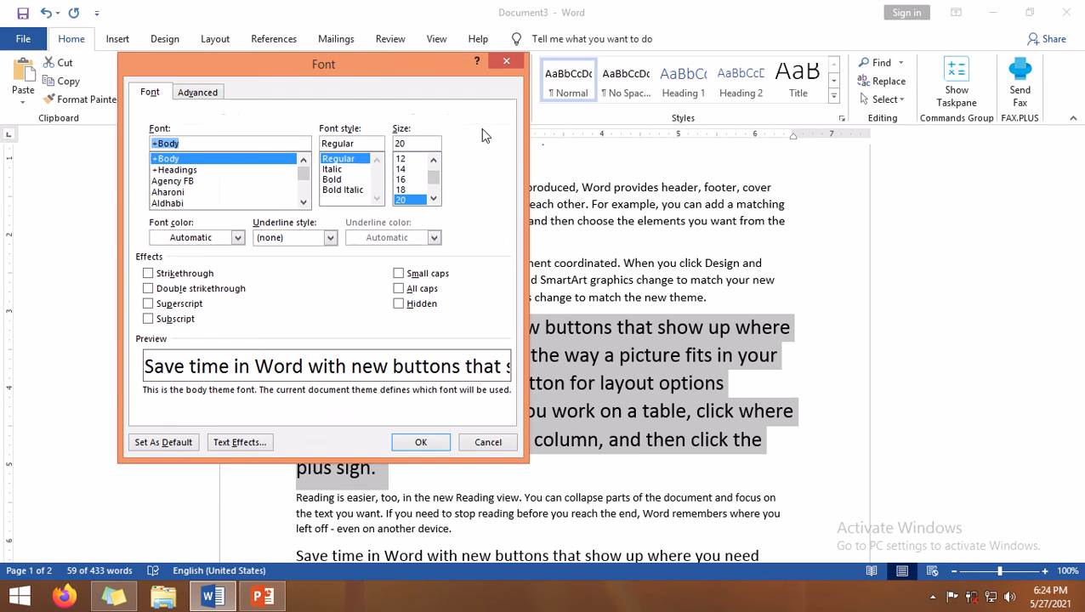
{"action": "left_click_drag", "start_coordinate": [404, 66], "coordinate": [323, 66]}
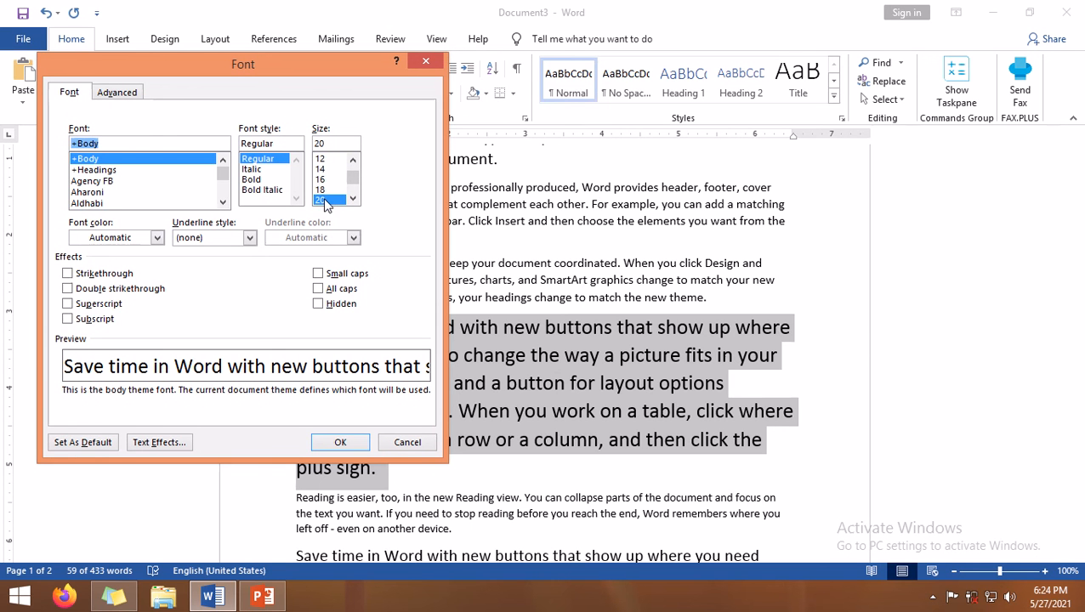
{"action": "left_click", "coordinate": [322, 170]}
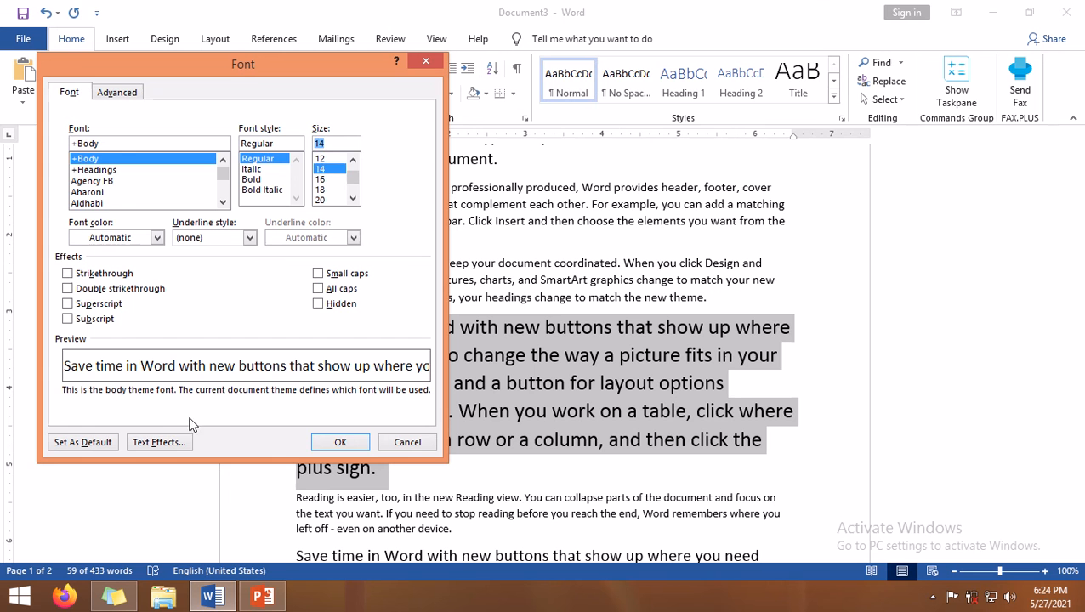
{"action": "left_click", "coordinate": [321, 180]}
{"action": "left_click", "coordinate": [324, 169]}
{"action": "left_click", "coordinate": [340, 443]}
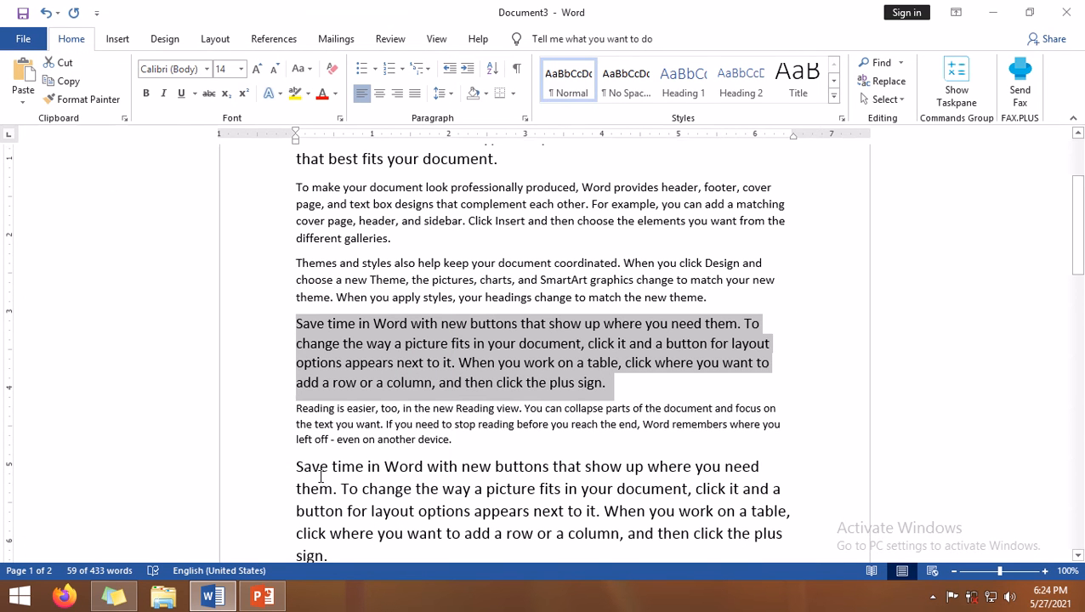
- Switch to Sticky Notes to review the first Decrease Font Size shortcut, item 4, and return to the Word document
{"action": "left_click", "coordinate": [113, 597]}
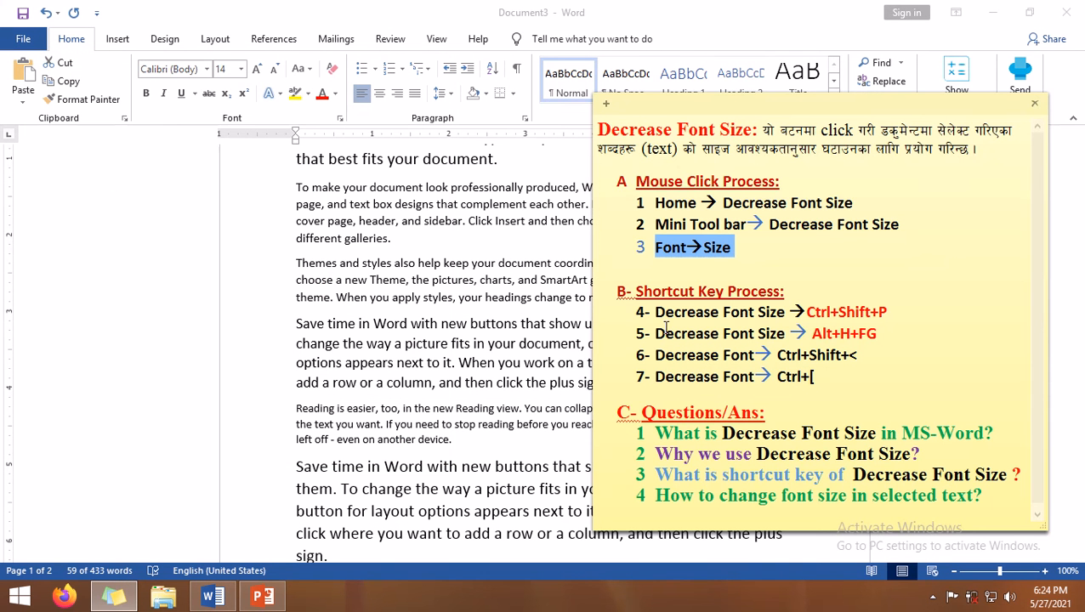
{"action": "left_click_drag", "start_coordinate": [657, 312], "coordinate": [889, 311]}
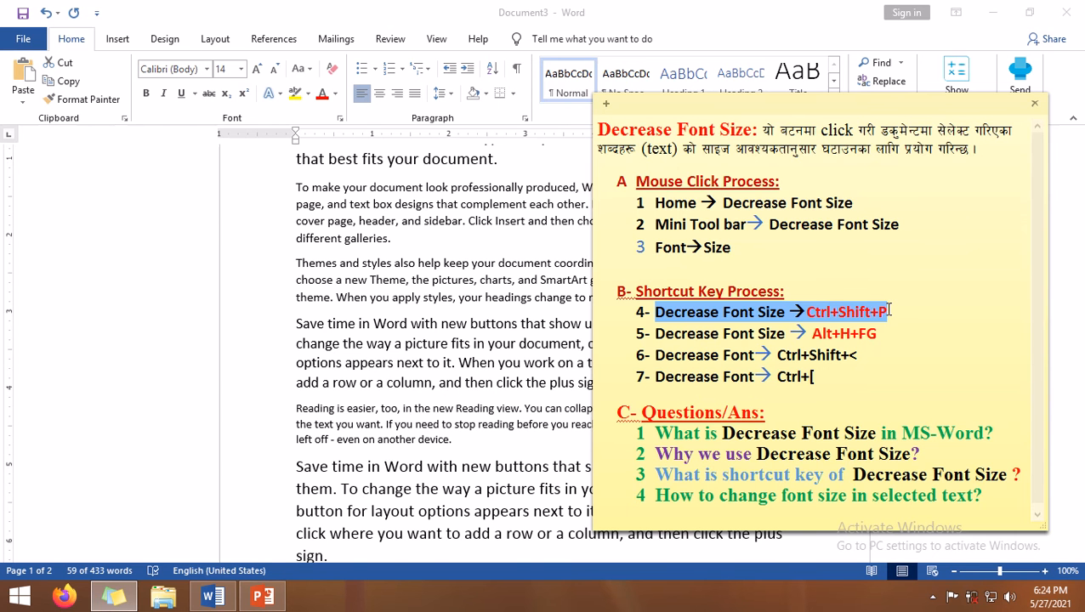
{"action": "left_click", "coordinate": [330, 380]}
{"action": "triple_click", "coordinate": [330, 381]}
{"action": "scroll", "coordinate": [308, 359], "scroll_direction": "down", "scroll_amount": 3}
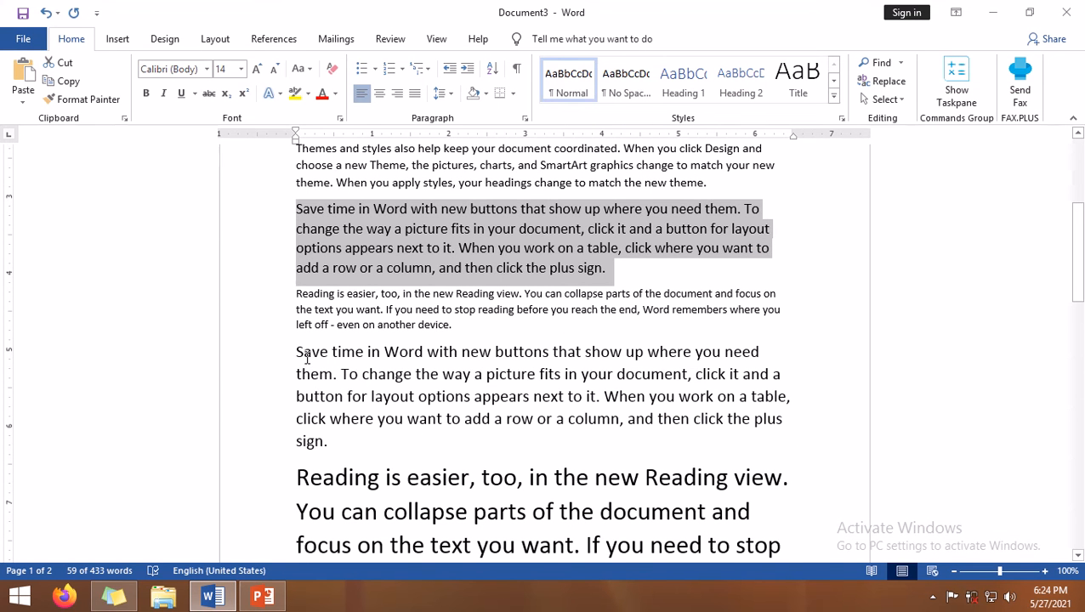
- Set the font size of the second "Save time in Word" paragraph to 10 through the Font dialog
{"action": "triple_click", "coordinate": [330, 389]}
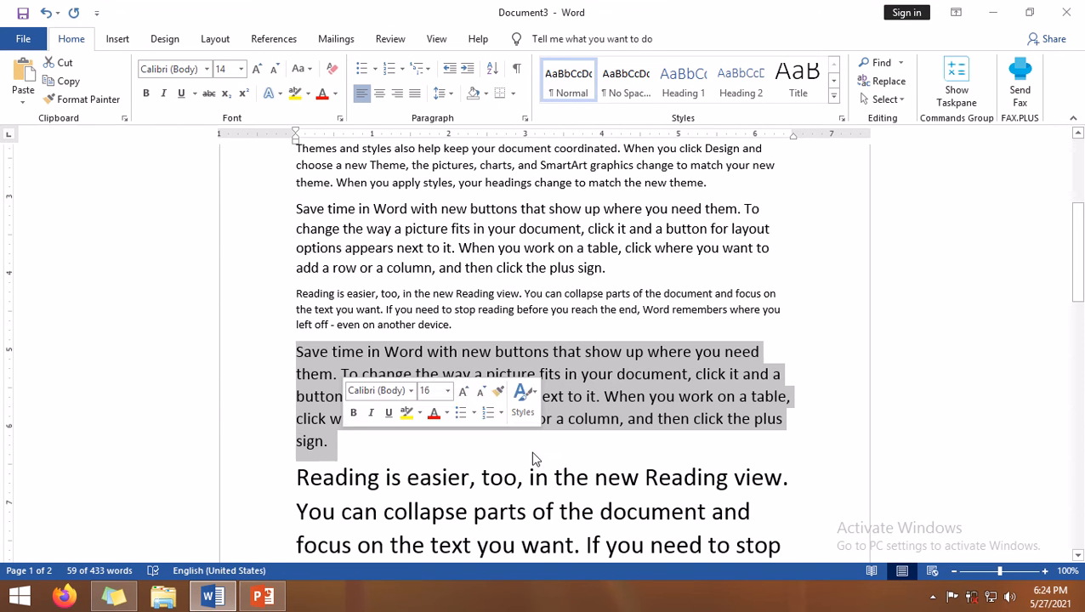
{"action": "key", "text": "ctrl+d"}
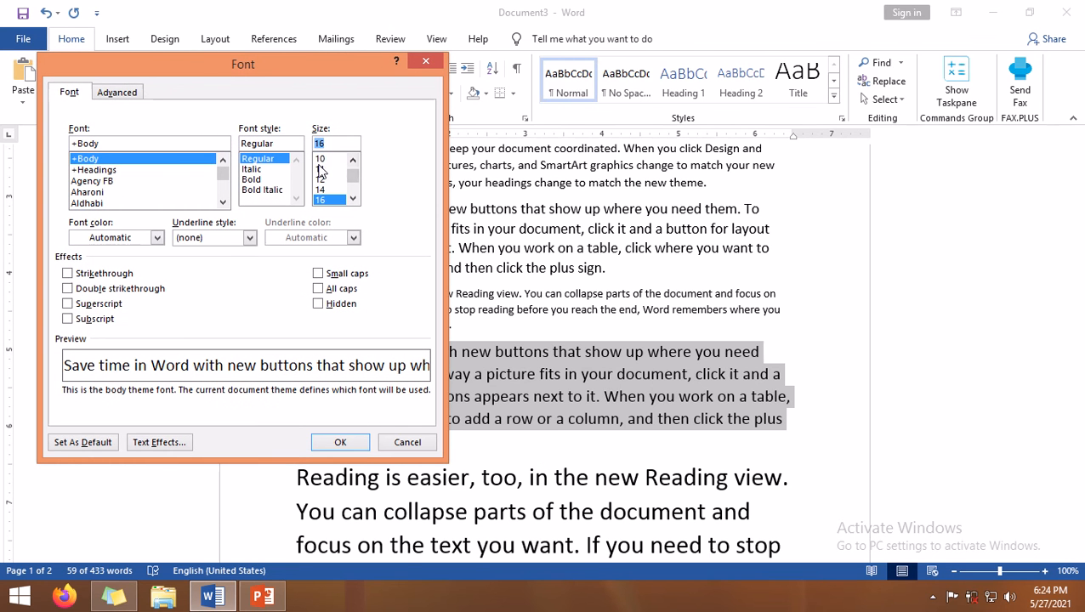
{"action": "left_click_drag", "start_coordinate": [309, 144], "coordinate": [298, 146]}
{"action": "type", "text": "10"}
{"action": "key", "text": "Return"}
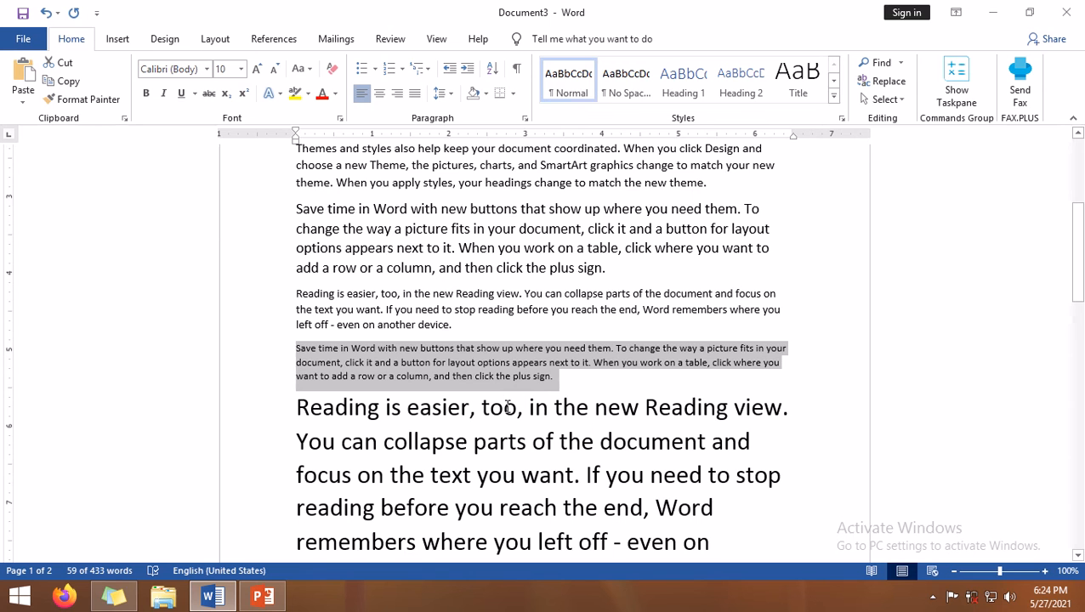
- Switch to Sticky Notes to review the second Decrease Font Size shortcut, item 5, and return to the Word document
{"action": "scroll", "coordinate": [508, 408], "scroll_direction": "down", "scroll_amount": 2}
{"action": "left_click", "coordinate": [113, 598]}
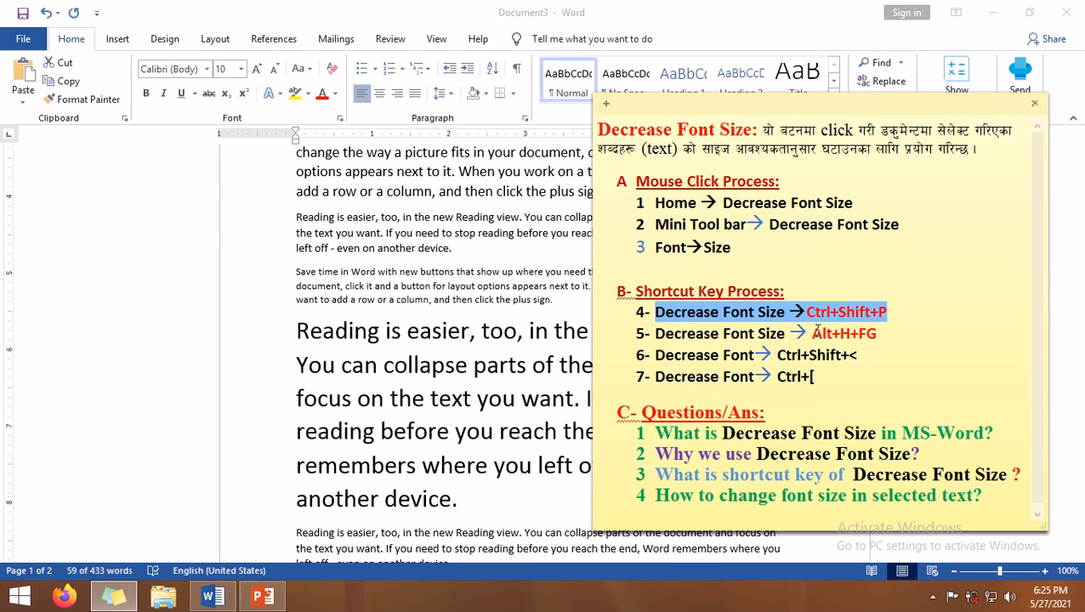
{"action": "left_click_drag", "start_coordinate": [808, 334], "coordinate": [893, 332]}
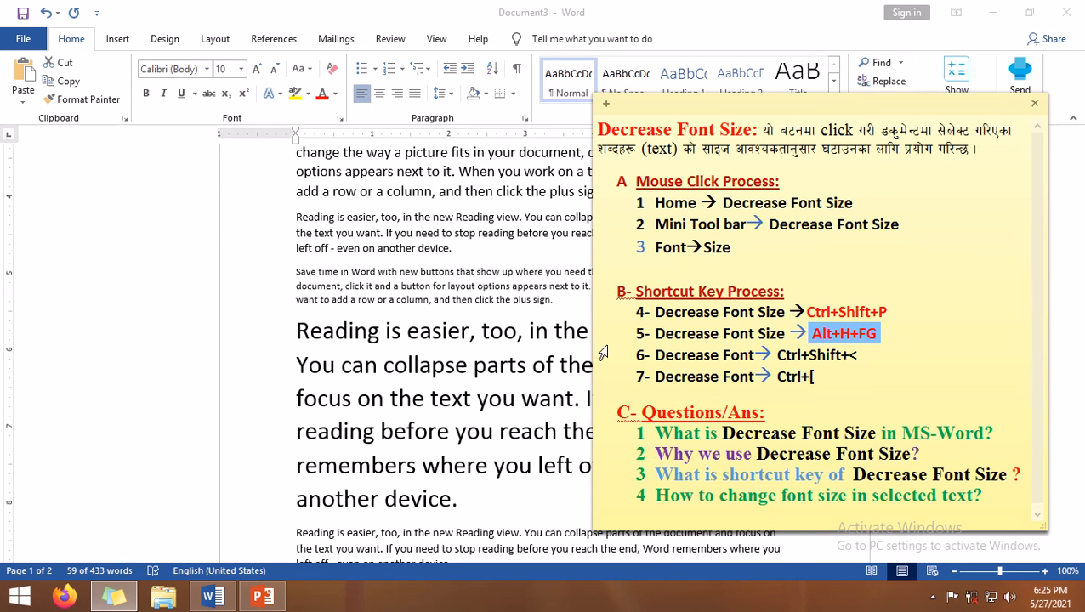
{"action": "left_click", "coordinate": [486, 363]}
- Select the large "Reading is easier" paragraph below the second "Save time in Word" paragraph and decrease its font size, one increment at a time, to 16
{"action": "left_click", "coordinate": [354, 358]}
{"action": "left_click", "coordinate": [297, 331]}
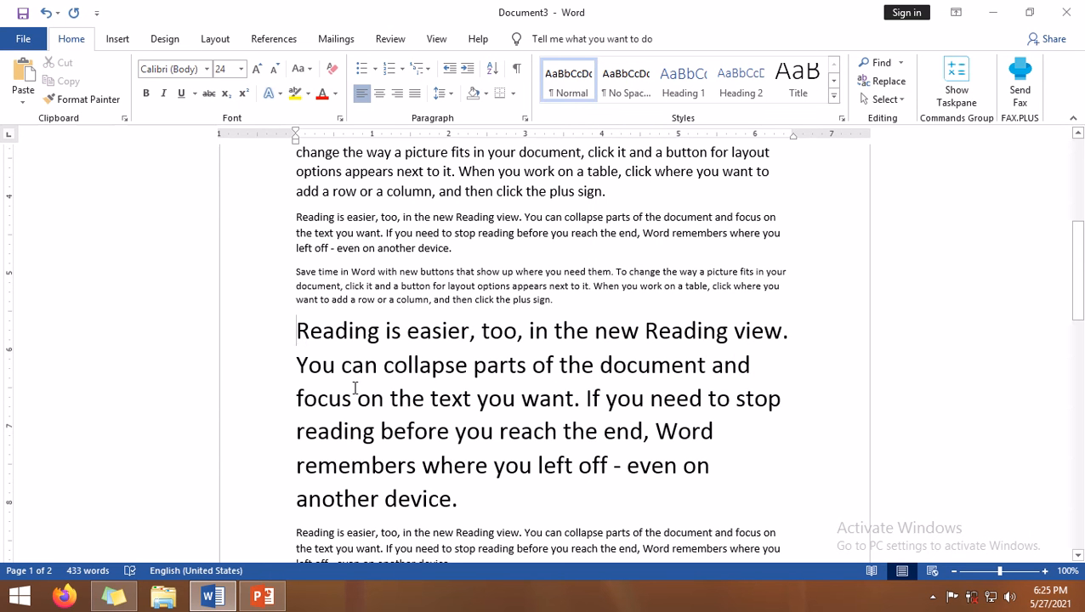
{"action": "left_click_drag", "start_coordinate": [354, 389], "coordinate": [511, 497]}
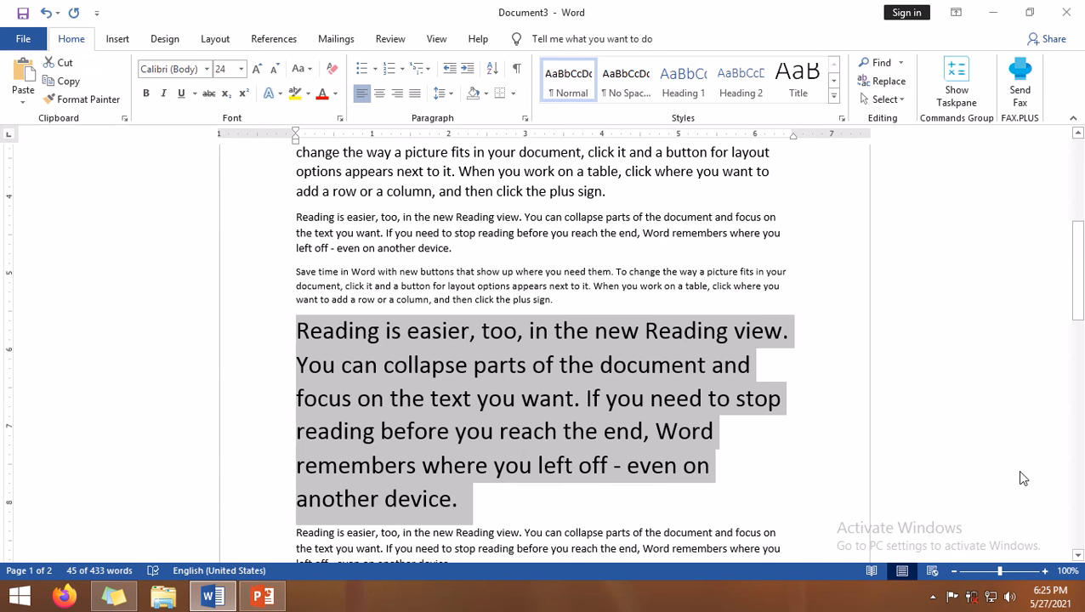
{"action": "key", "text": "alt"}
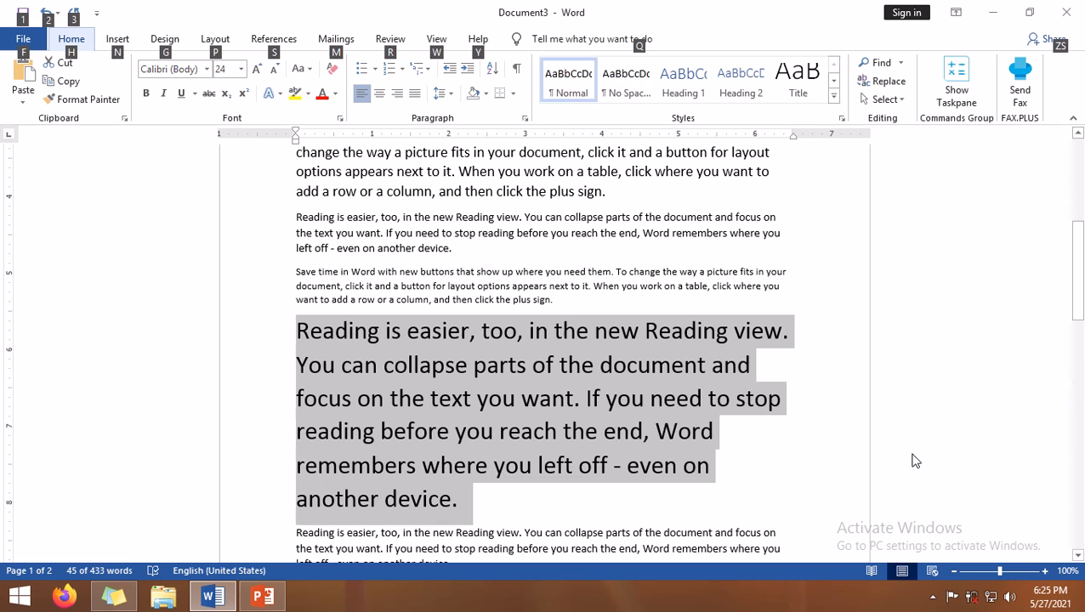
{"action": "key", "text": "h"}
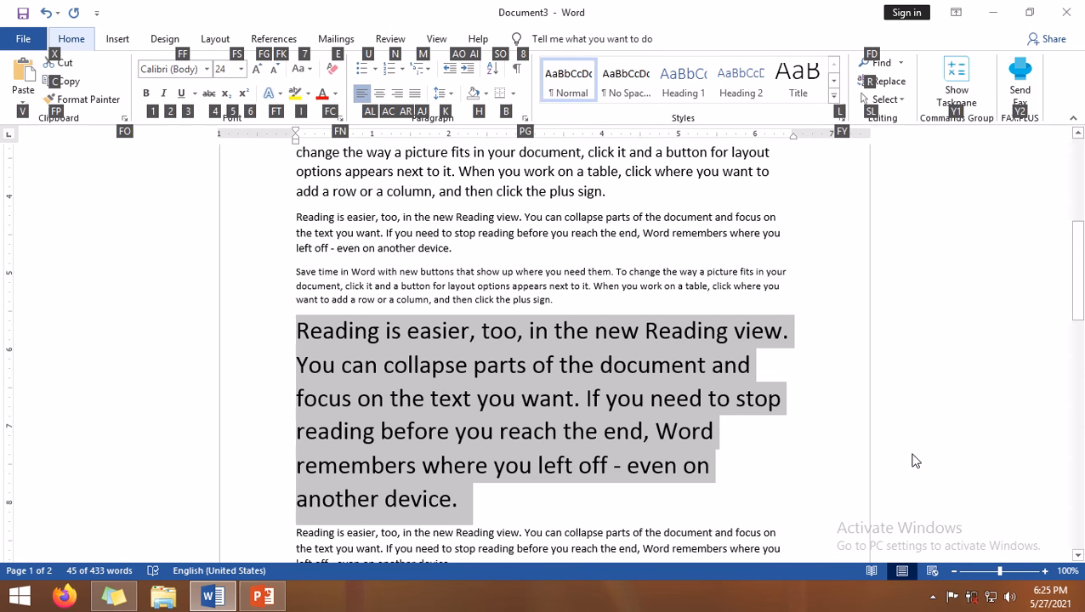
{"action": "key", "text": "f"}
{"action": "key", "text": "k"}
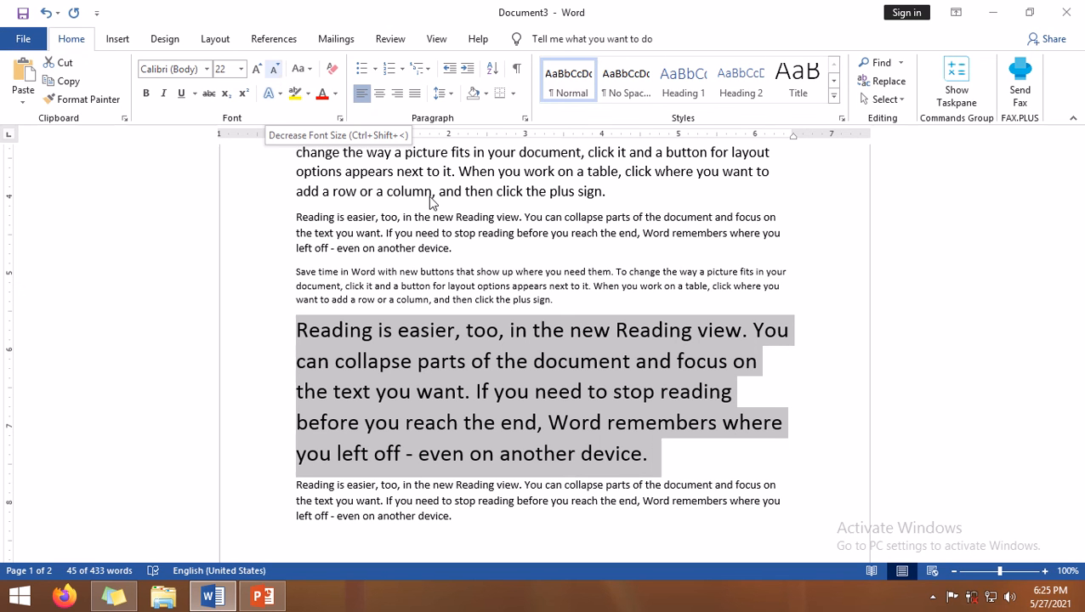
{"action": "key", "text": "alt"}
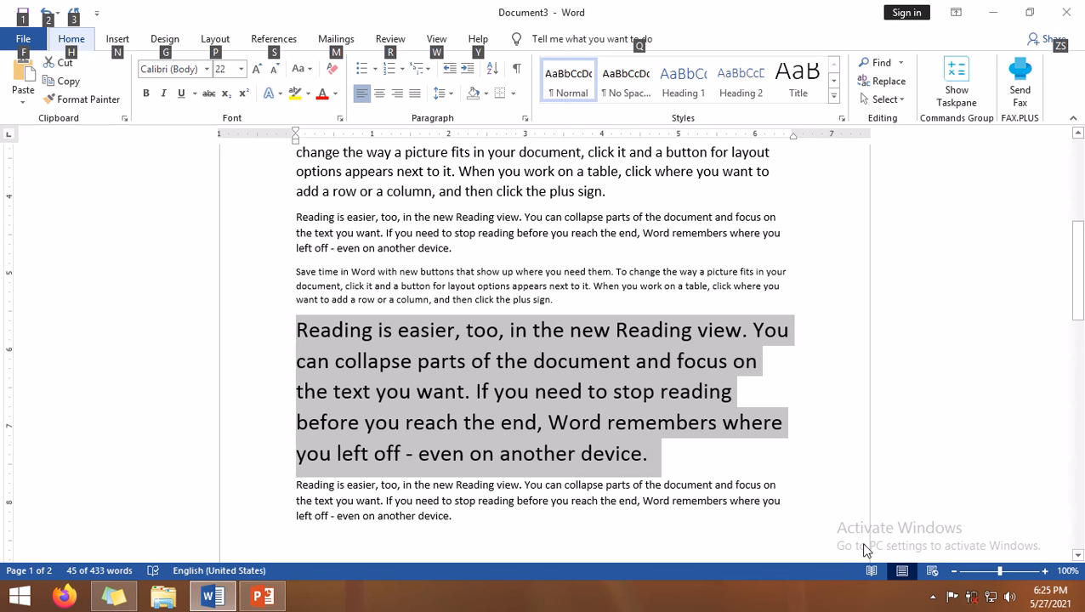
{"action": "key", "text": "h"}
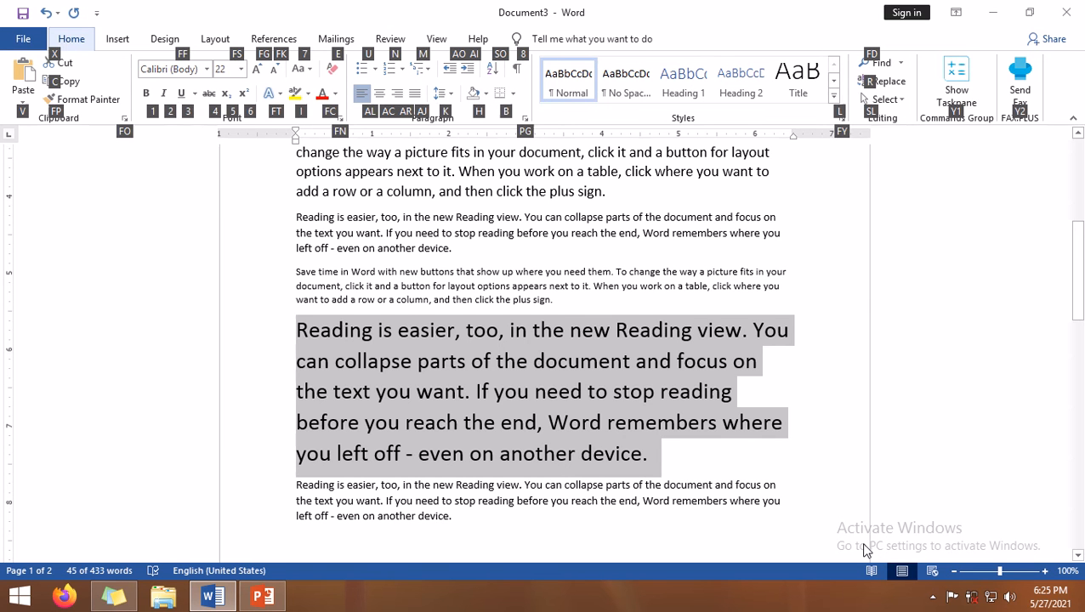
{"action": "key", "text": "f"}
{"action": "key", "text": "k"}
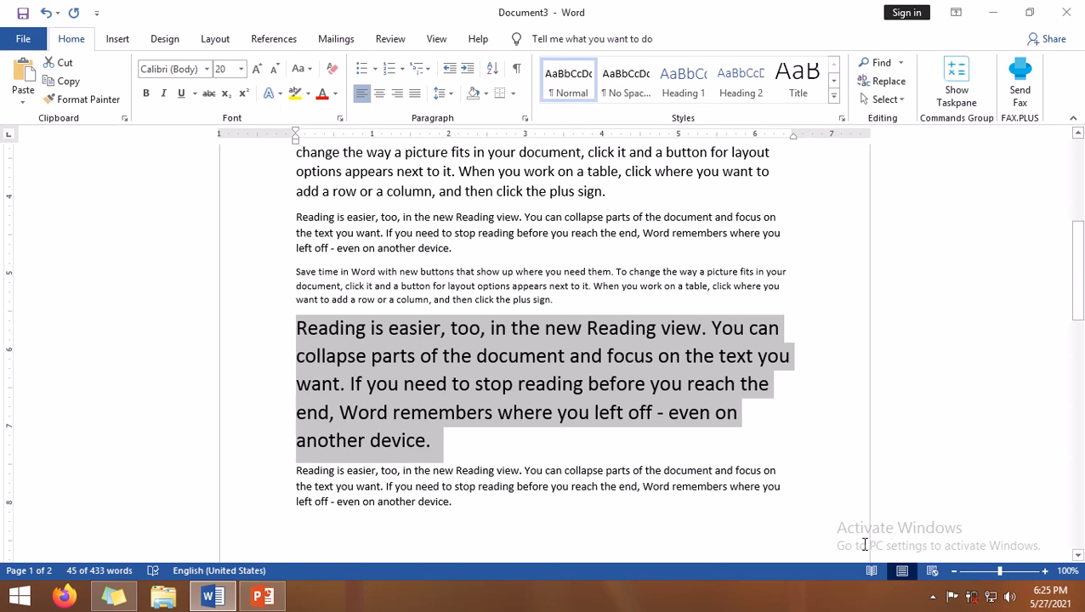
{"action": "key", "text": "alt"}
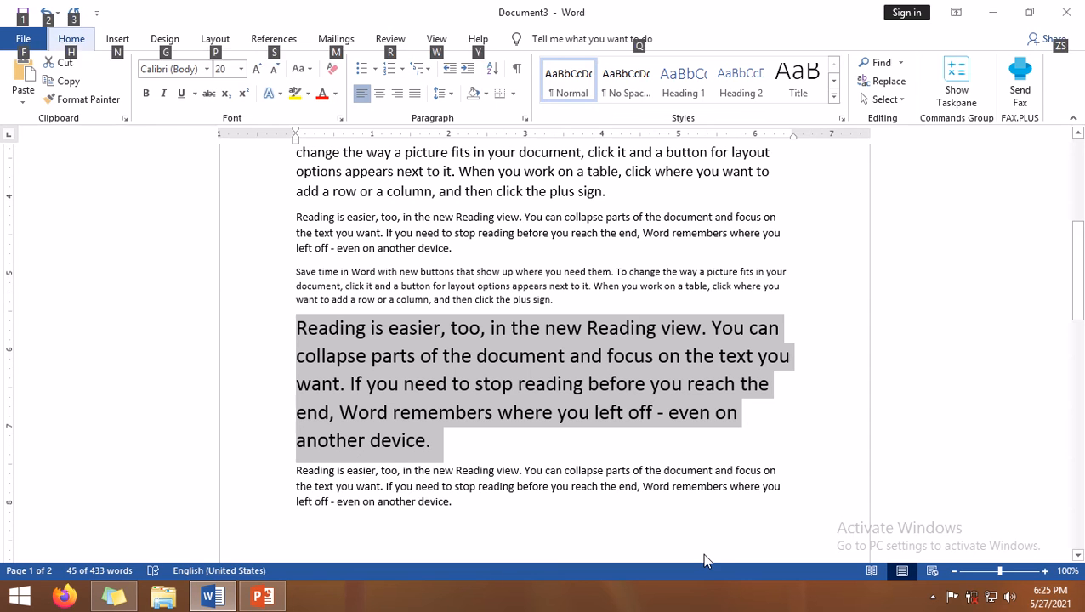
{"action": "key", "text": "h"}
{"action": "key", "text": "f"}
{"action": "key", "text": "k"}
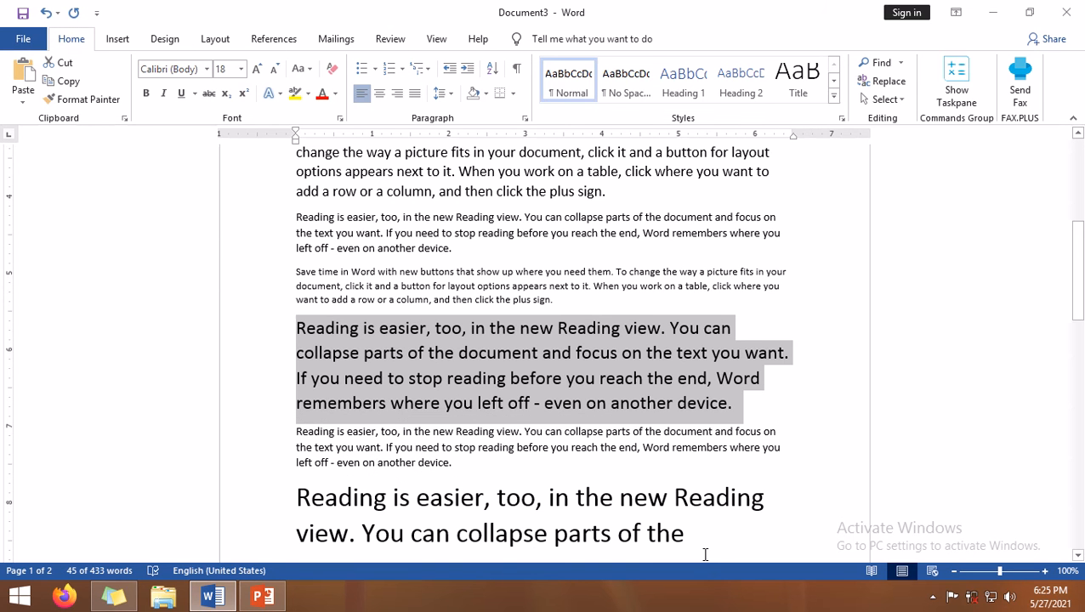
{"action": "key", "text": "alt"}
{"action": "key", "text": "h"}
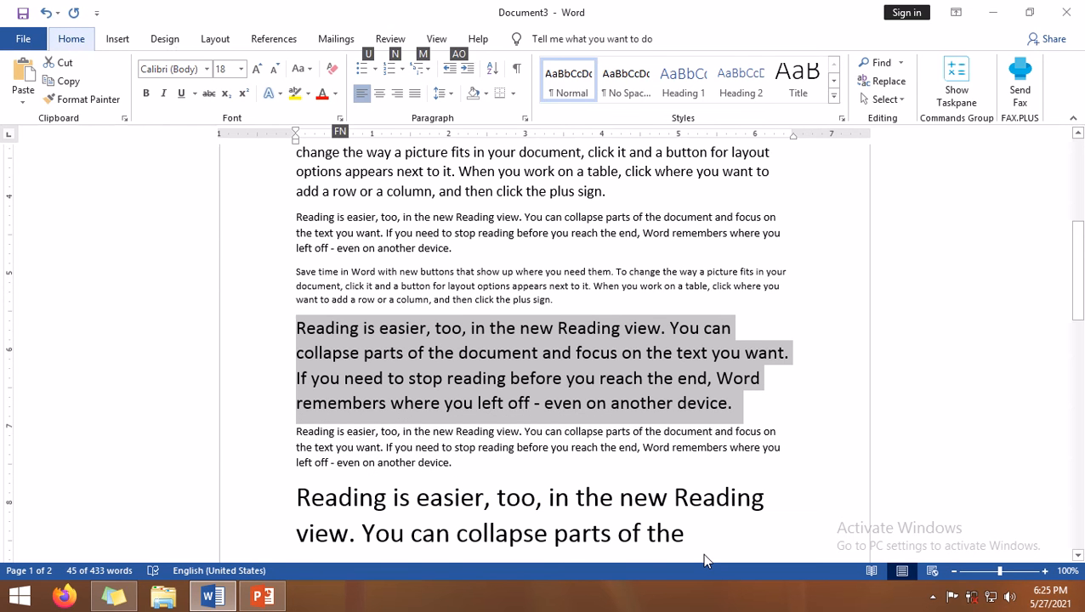
{"action": "key", "text": "f"}
{"action": "key", "text": "k"}
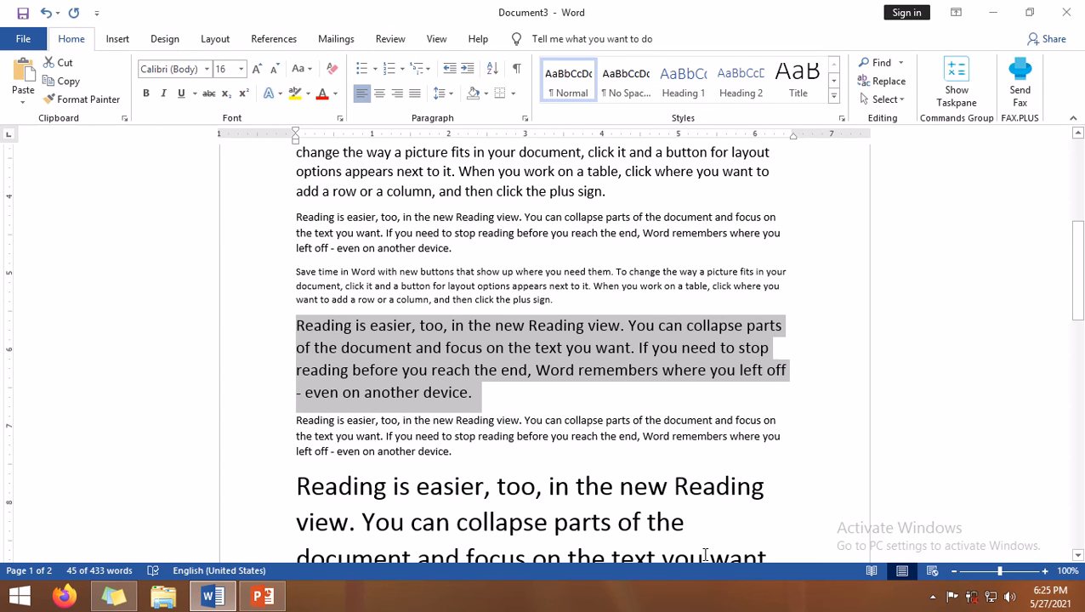
- Switch to Sticky Notes to review the third decrease-font shortcut, item 6, and return to the Word document
{"action": "left_click", "coordinate": [113, 597]}
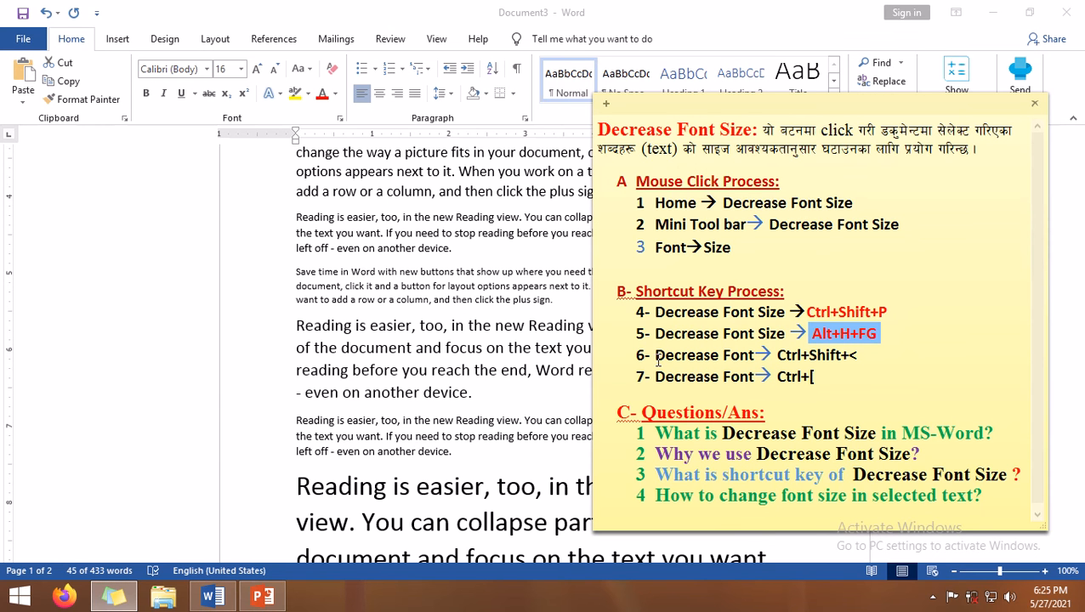
{"action": "left_click_drag", "start_coordinate": [656, 361], "coordinate": [779, 357]}
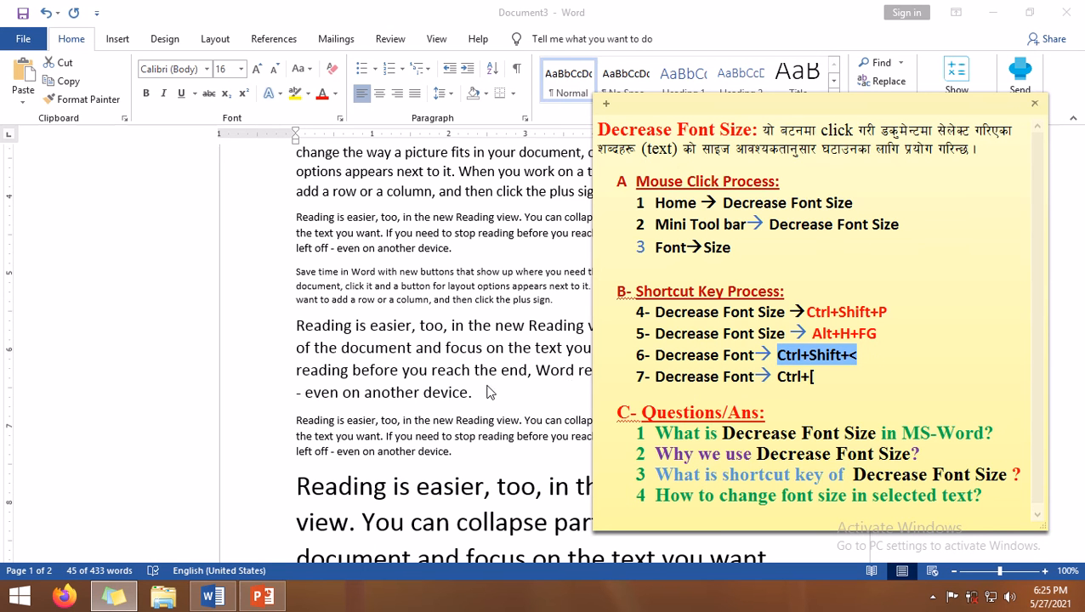
{"action": "left_click", "coordinate": [459, 425]}
- Select the last "Reading is easier" paragraph, running across both pages, decrease its font size step by step to 8, and deselect it
{"action": "scroll", "coordinate": [419, 452], "scroll_direction": "down", "scroll_amount": 4}
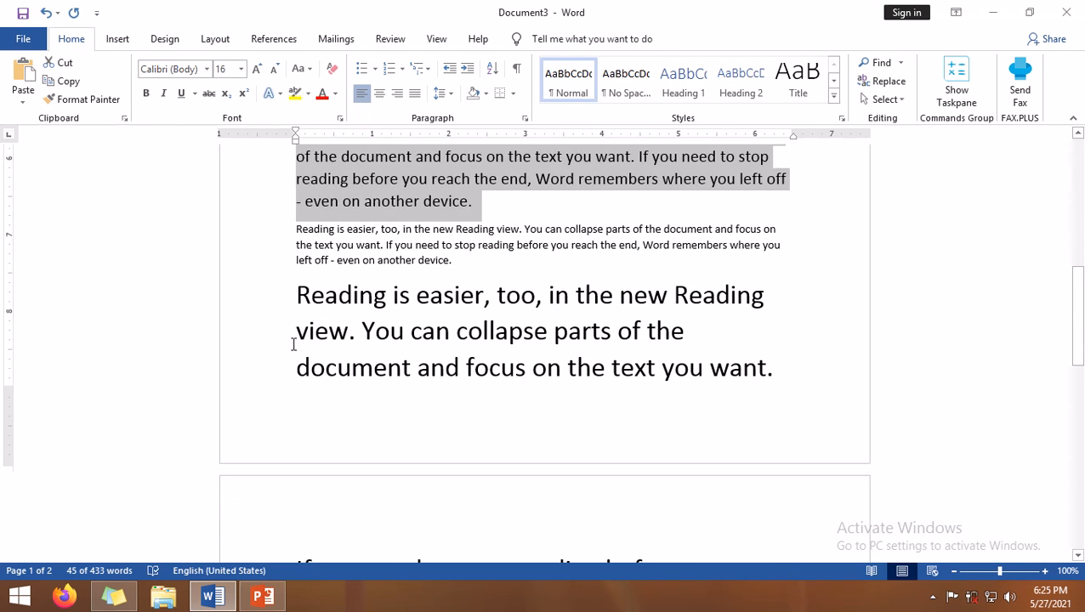
{"action": "scroll", "coordinate": [298, 318], "scroll_direction": "down", "scroll_amount": 2}
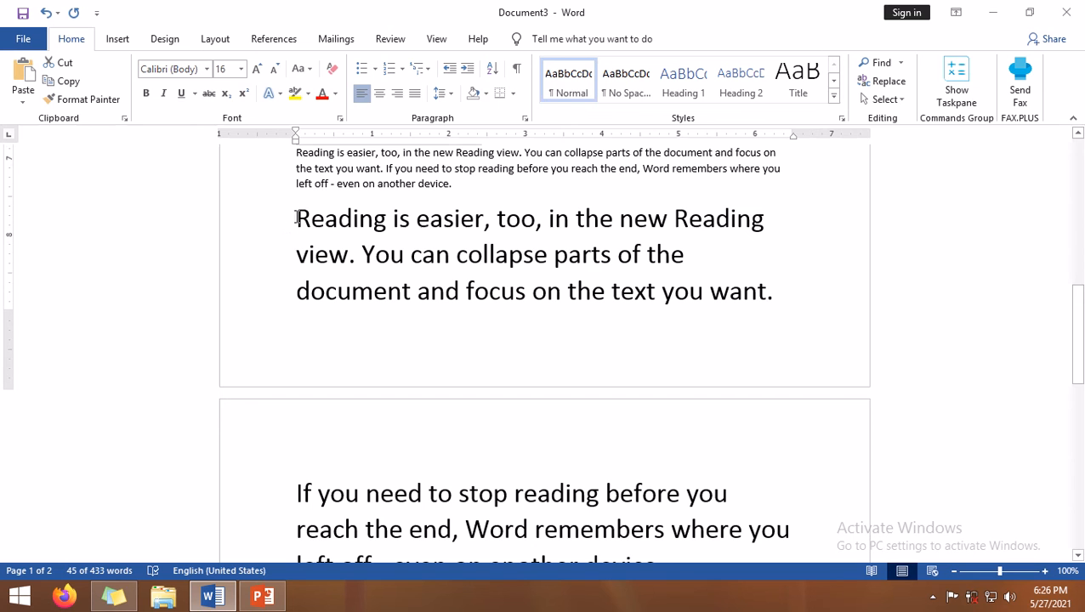
{"action": "left_click_drag", "start_coordinate": [296, 218], "coordinate": [672, 509]}
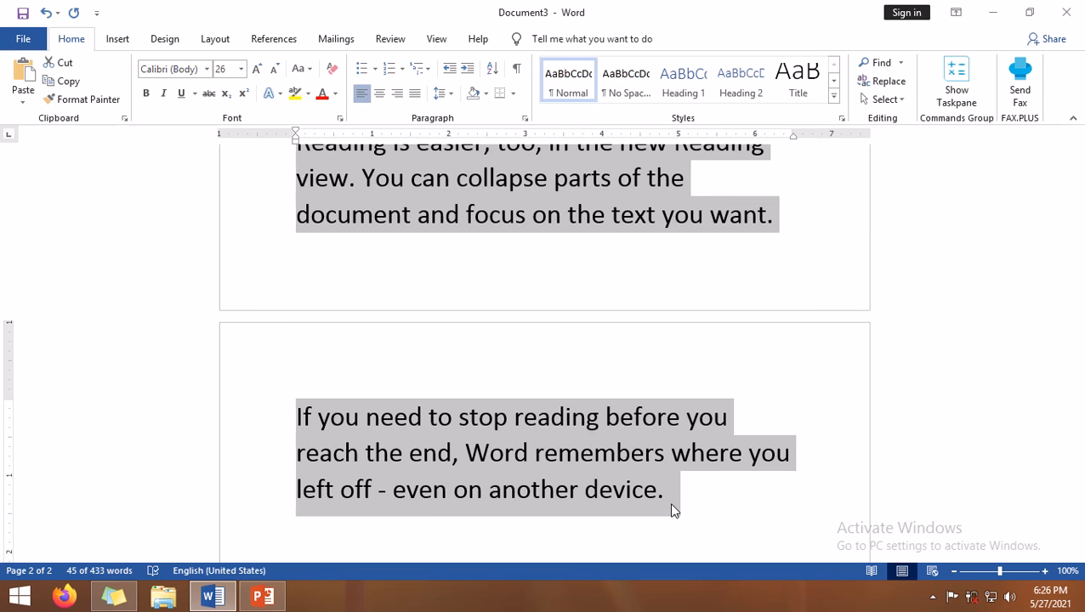
{"action": "key", "text": "ctrl+shift+comma"}
{"action": "key", "text": "ctrl+shift+comma"}
{"action": "key", "text": "ctrl+shift+comma"}
{"action": "key", "text": "ctrl+shift+comma"}
{"action": "key", "text": "ctrl+shift+comma"}
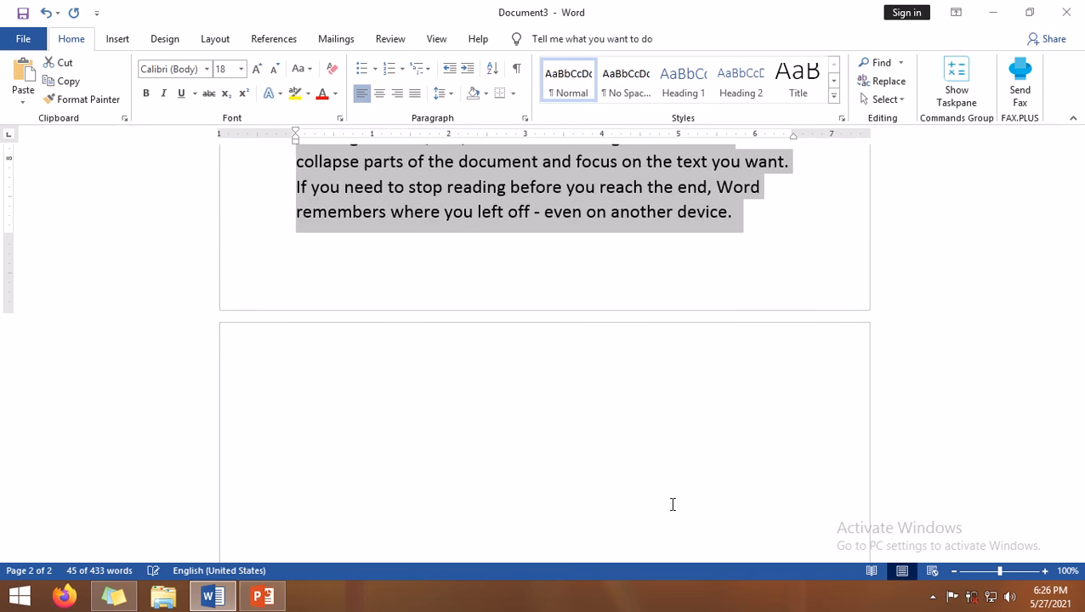
{"action": "scroll", "coordinate": [668, 442], "scroll_direction": "up", "scroll_amount": 3}
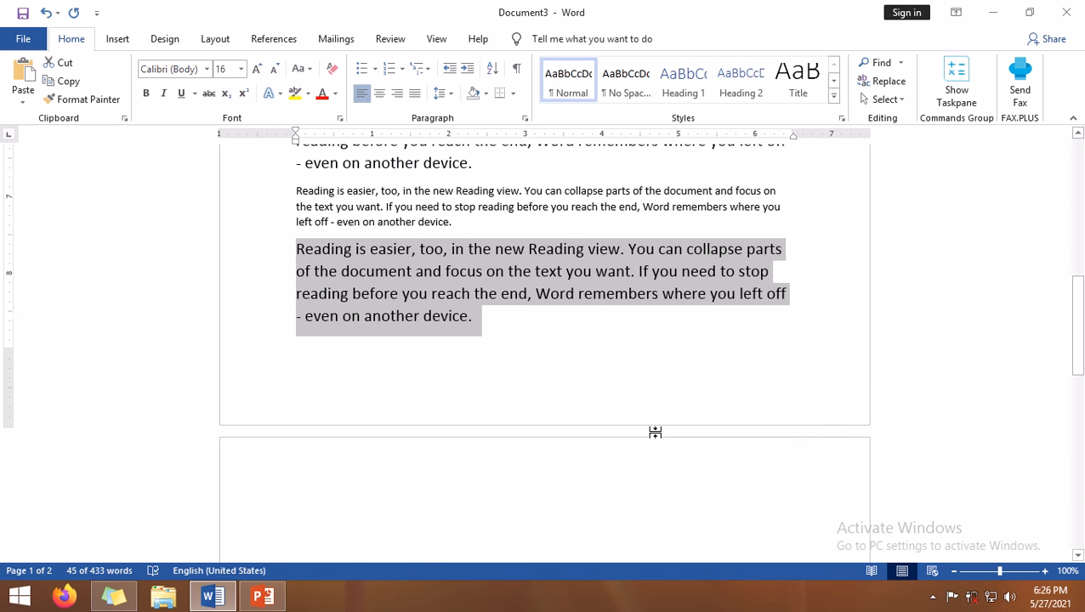
{"action": "key", "text": "ctrl+shift+comma"}
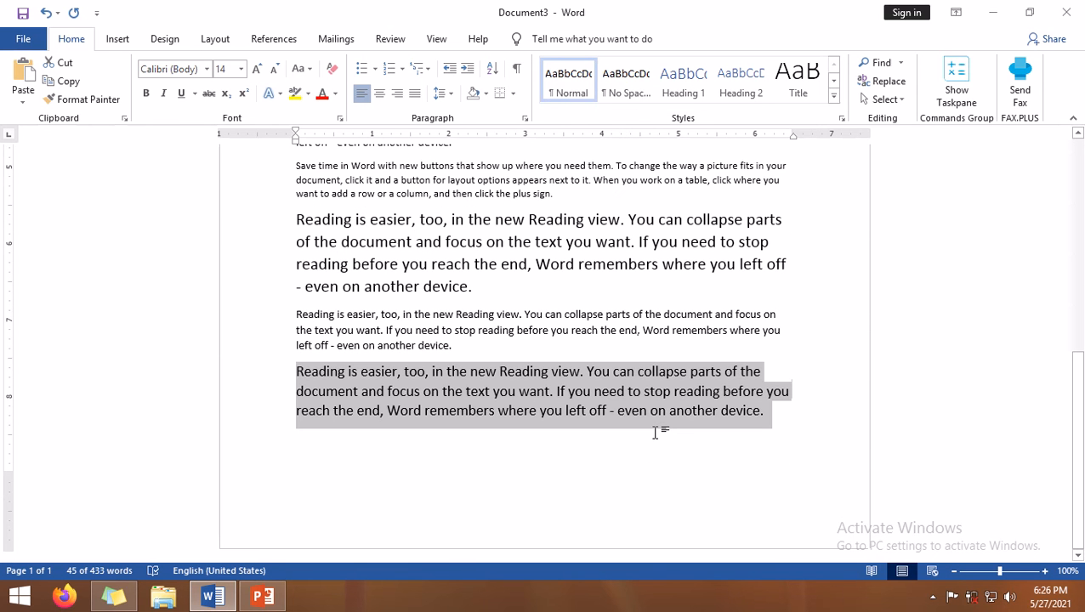
{"action": "key", "text": "ctrl+shift+comma"}
{"action": "key", "text": "ctrl+shift+comma"}
{"action": "key", "text": "ctrl+shift+comma"}
{"action": "key", "text": "ctrl+shift+comma"}
{"action": "key", "text": "ctrl+shift+comma"}
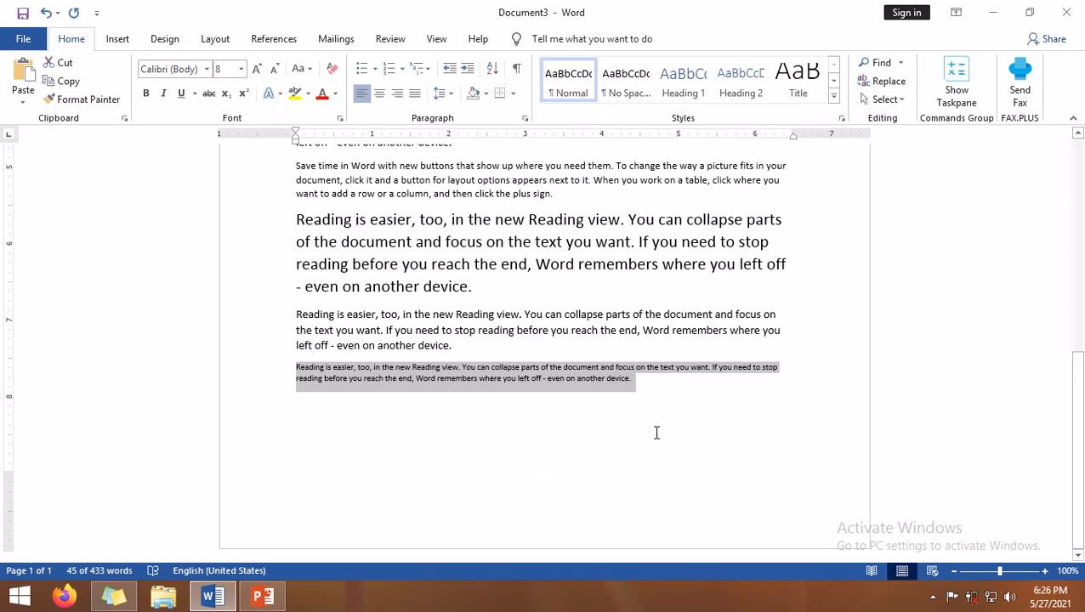
{"action": "left_click", "coordinate": [667, 420]}
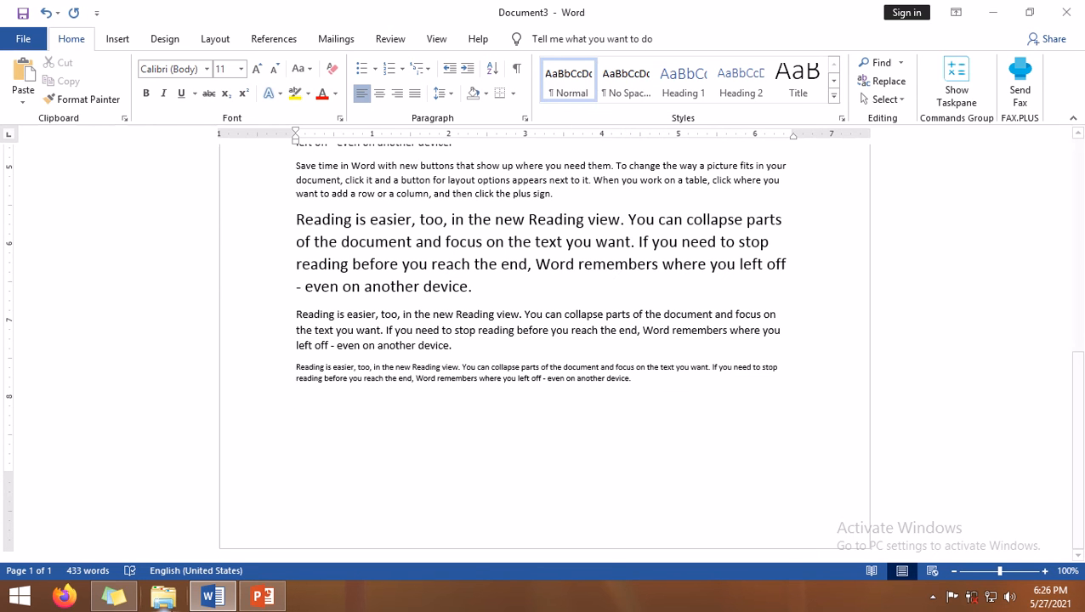
- Switch to Sticky Notes to review the last decrease-font shortcut, item 7, and return to the Word document
{"action": "left_click", "coordinate": [114, 596]}
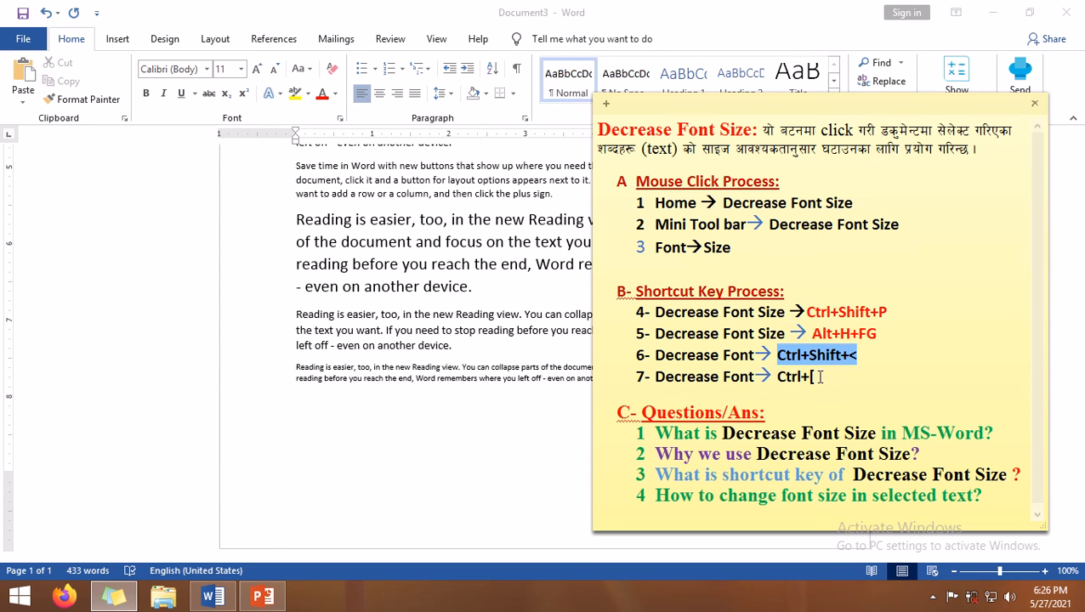
{"action": "left_click_drag", "start_coordinate": [820, 376], "coordinate": [777, 377]}
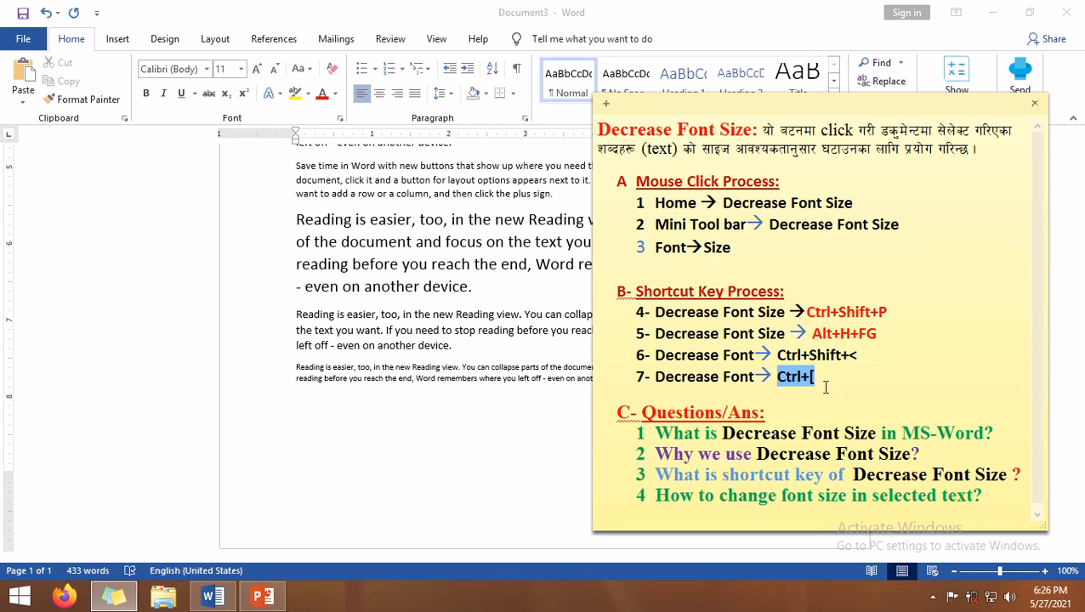
{"action": "left_click", "coordinate": [858, 374]}
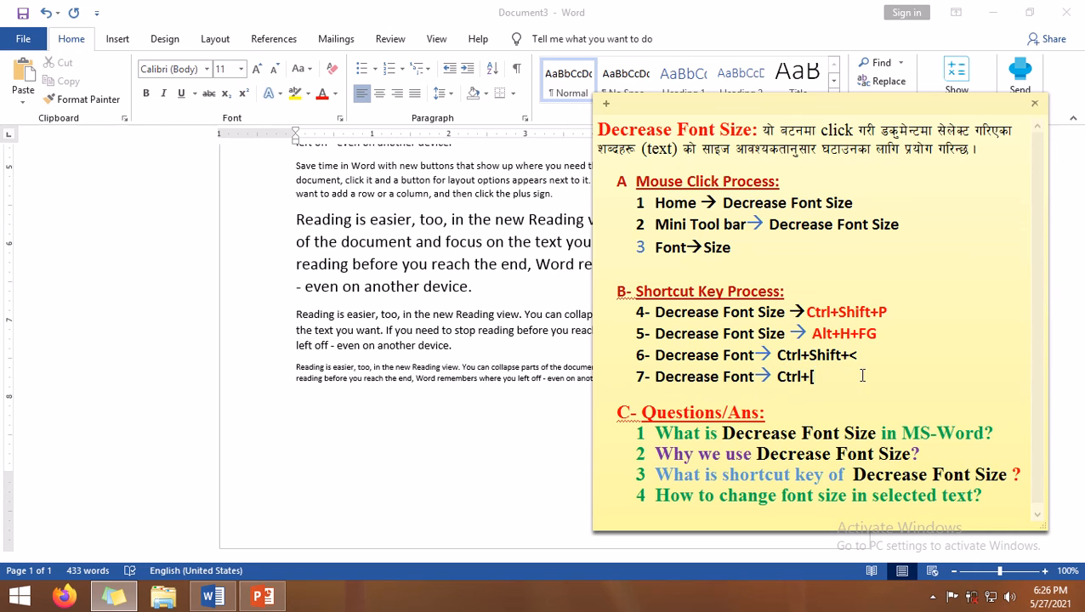
{"action": "left_click", "coordinate": [450, 360]}
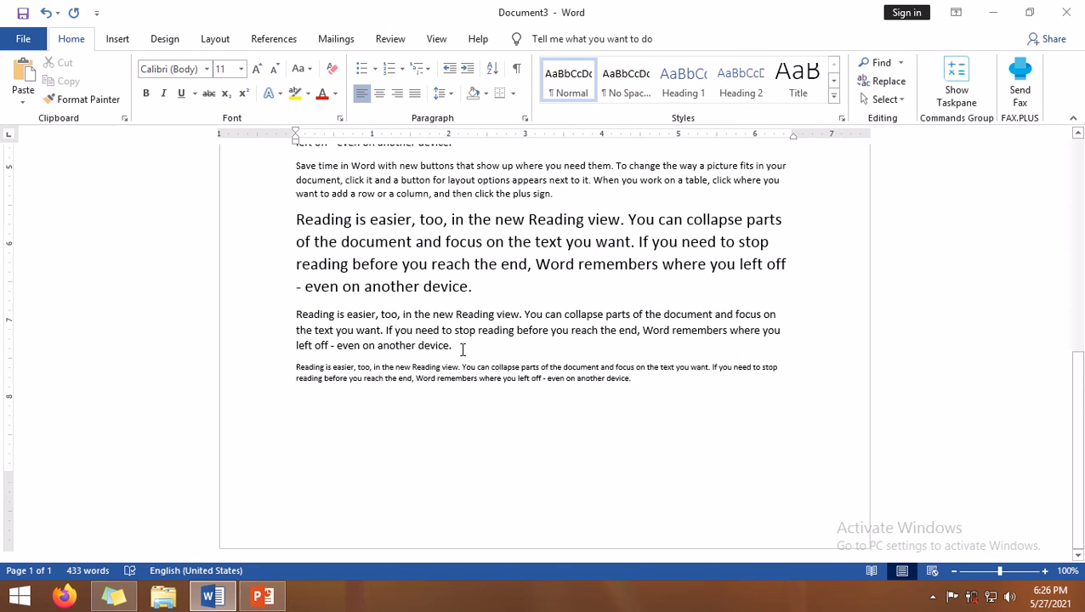
- Select the 16-point "Reading is easier" paragraph and reduce its font size, one point at a time, to 11
{"action": "triple_click", "coordinate": [312, 316]}
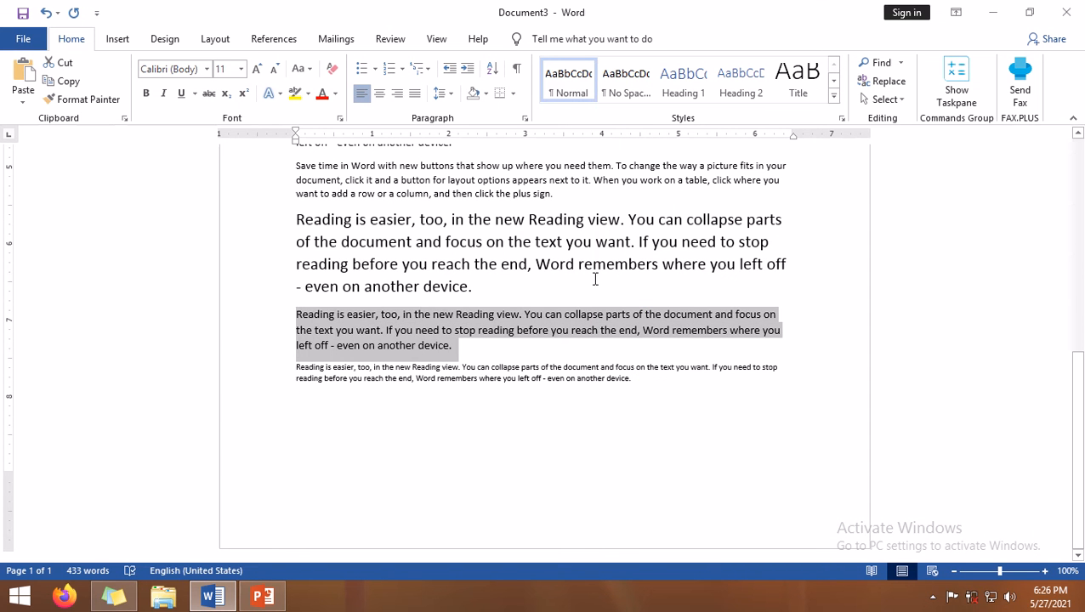
{"action": "left_click_drag", "start_coordinate": [473, 287], "coordinate": [283, 218]}
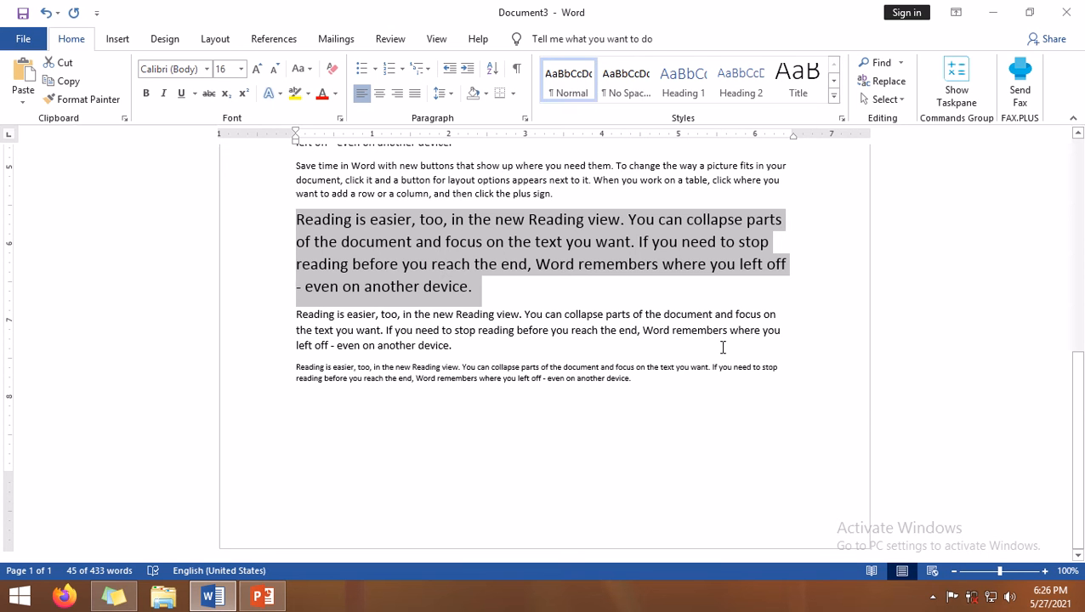
{"action": "key", "text": "ctrl+bracketleft"}
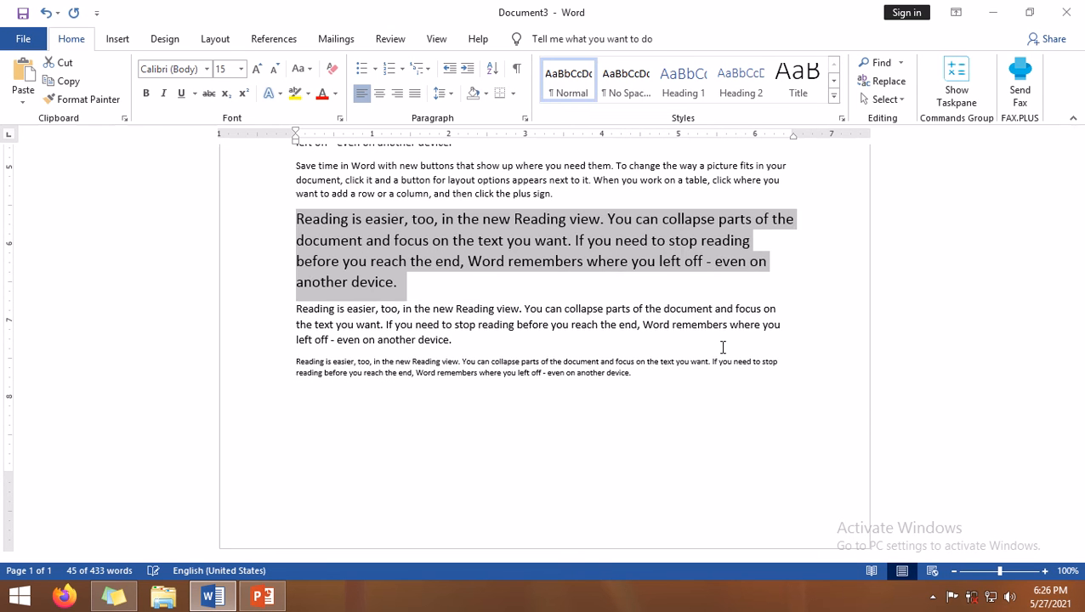
{"action": "key", "text": "ctrl+bracketleft"}
{"action": "key", "text": "ctrl+bracketleft"}
{"action": "key", "text": "ctrl+bracketleft"}
{"action": "key", "text": "ctrl+bracketleft"}
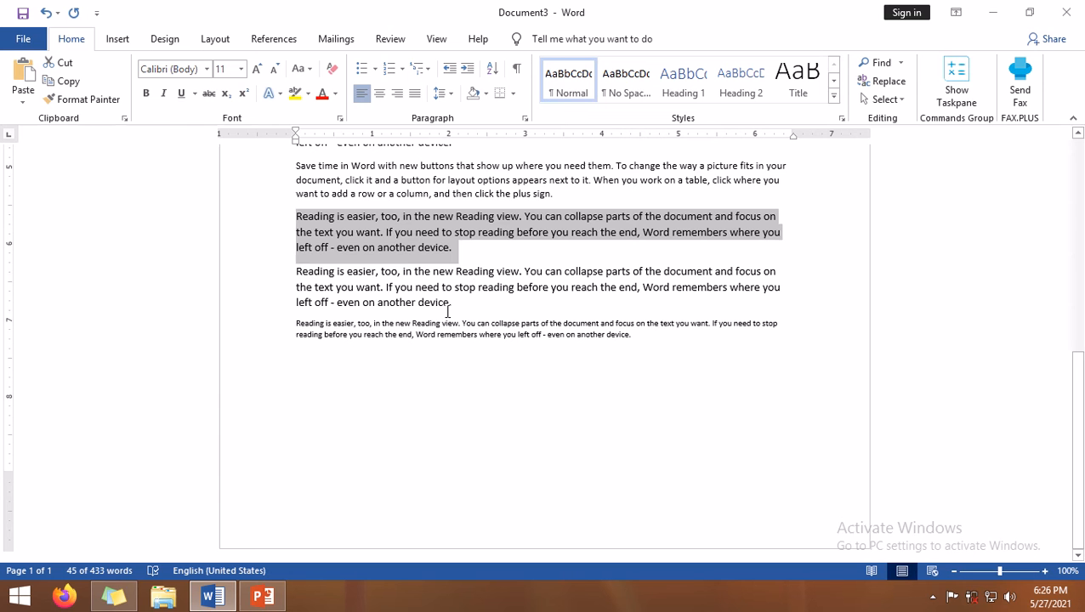
- Switch to Sticky Notes and highlight the Questions/Ans heading, question 1, the Decrease Font Size definition, and question 2 to review them
{"action": "scroll", "coordinate": [459, 313], "scroll_direction": "up", "scroll_amount": 3}
{"action": "scroll", "coordinate": [476, 308], "scroll_direction": "up", "scroll_amount": 2}
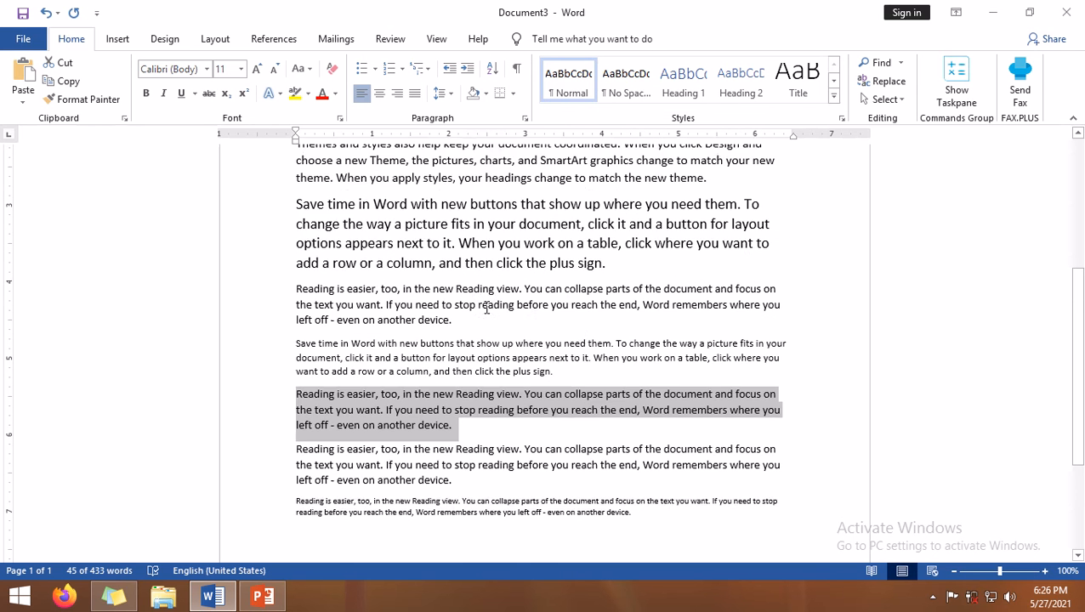
{"action": "scroll", "coordinate": [442, 276], "scroll_direction": "up", "scroll_amount": 3}
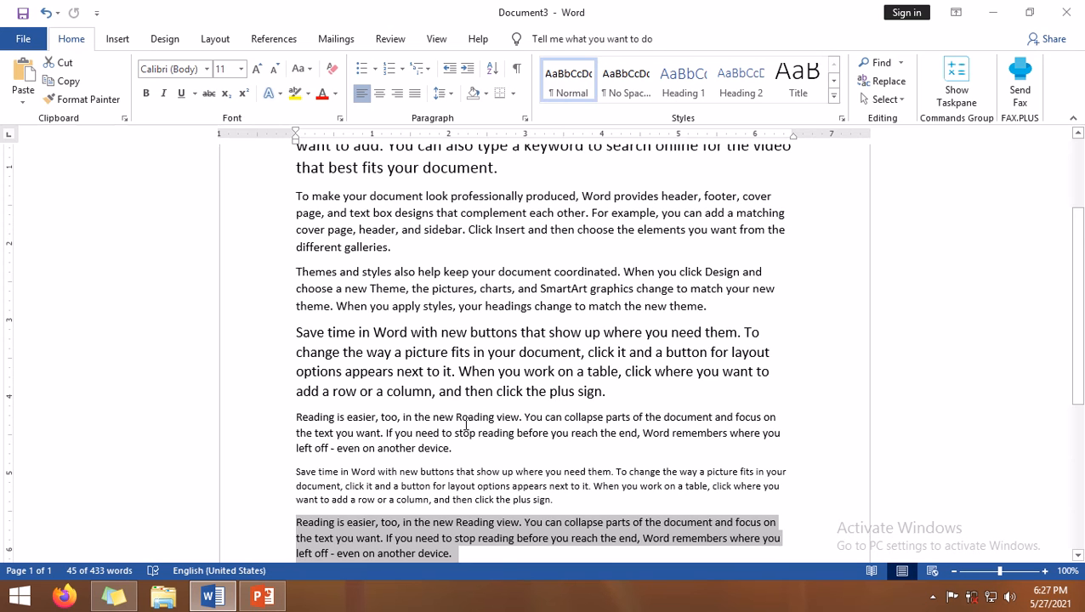
{"action": "scroll", "coordinate": [464, 423], "scroll_direction": "down", "scroll_amount": 2}
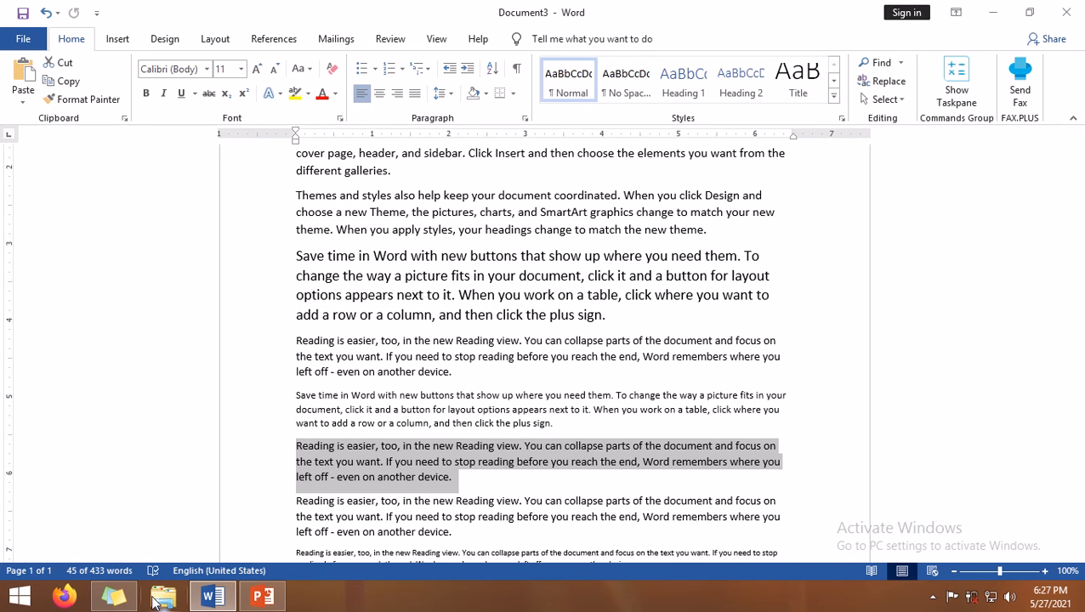
{"action": "left_click", "coordinate": [120, 601]}
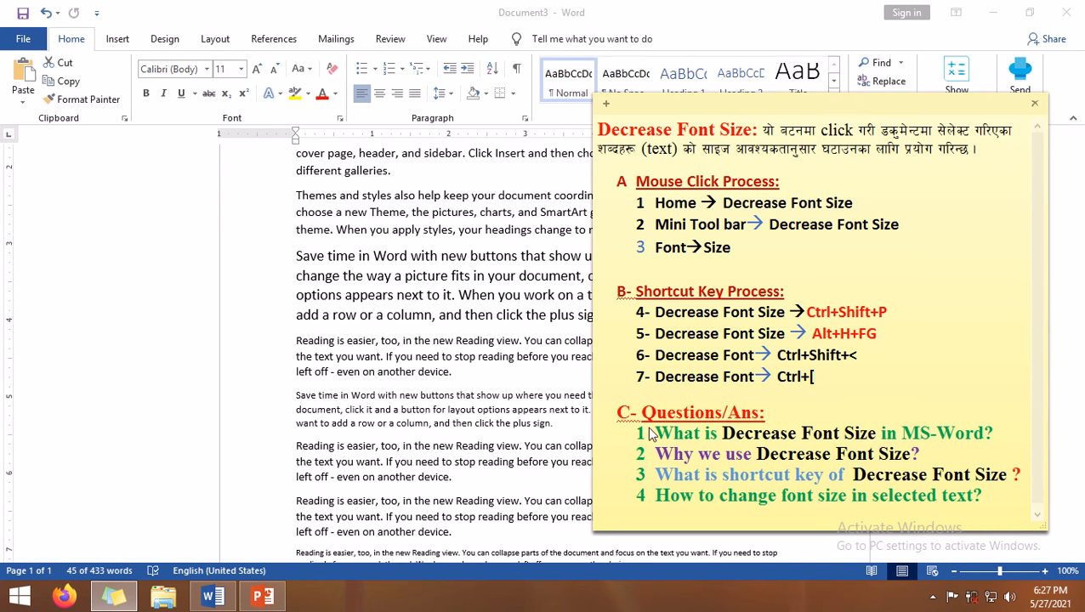
{"action": "left_click_drag", "start_coordinate": [642, 412], "coordinate": [783, 414]}
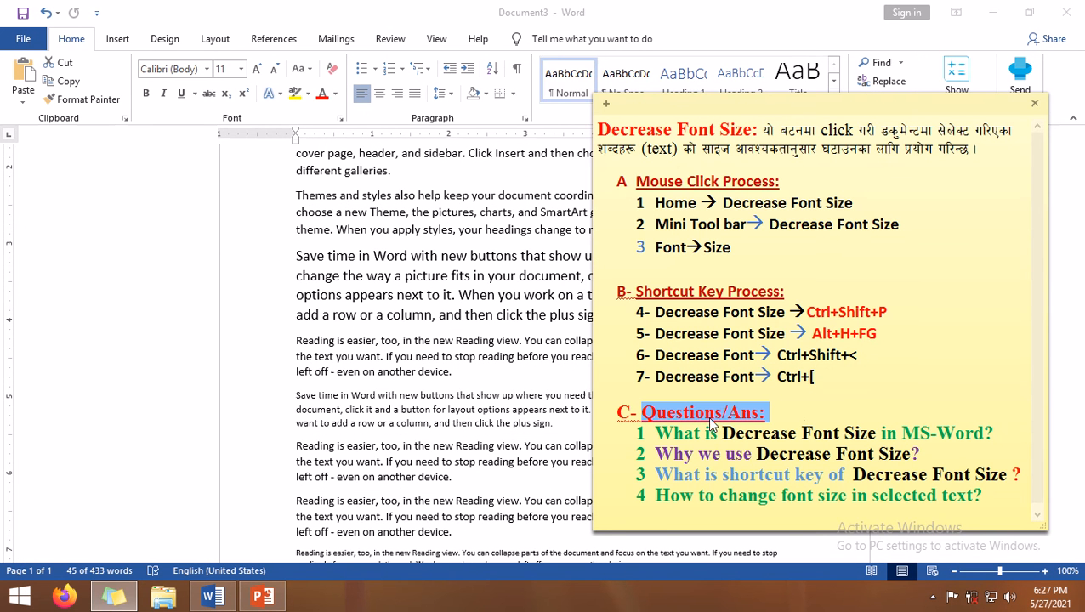
{"action": "left_click_drag", "start_coordinate": [655, 433], "coordinate": [1019, 433]}
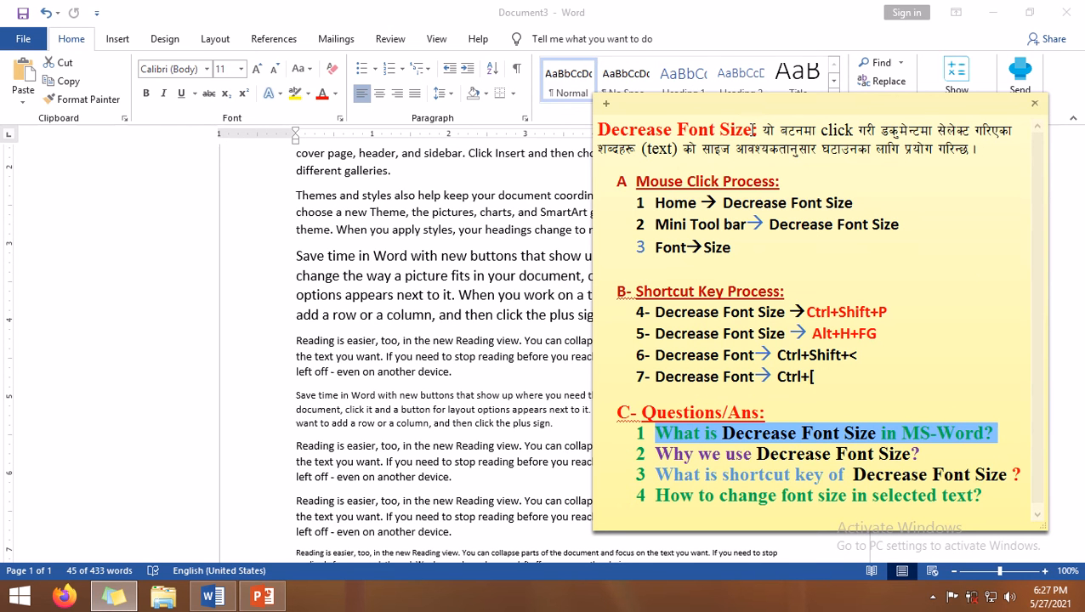
{"action": "left_click_drag", "start_coordinate": [753, 130], "coordinate": [998, 152]}
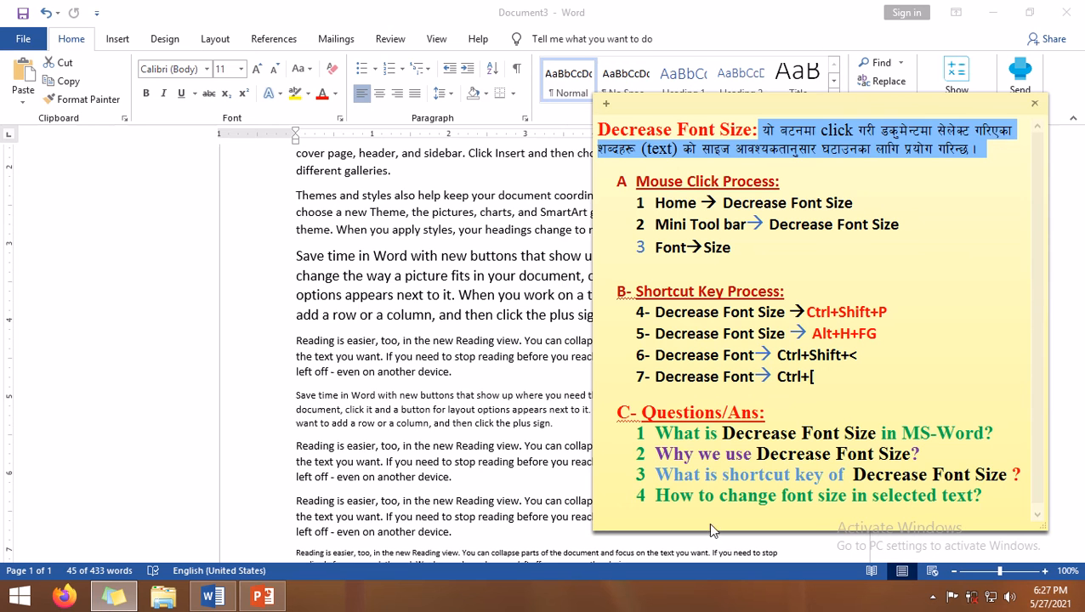
{"action": "left_click_drag", "start_coordinate": [655, 455], "coordinate": [933, 448]}
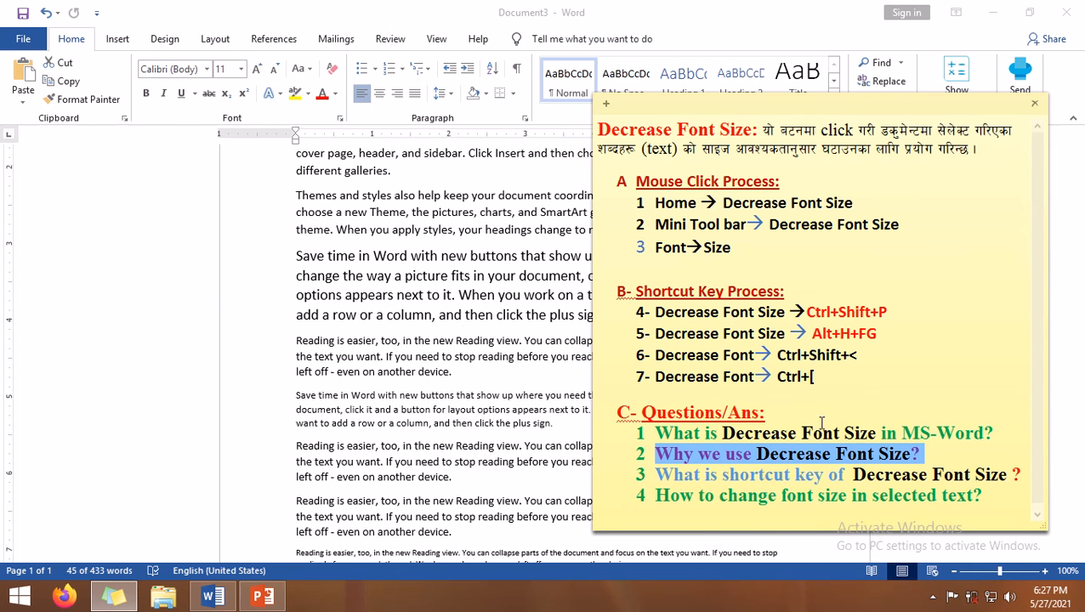
- Return to the Word document, select the larger "Save time in Word" paragraph, and decrease its font size to 12
{"action": "left_click", "coordinate": [398, 294]}
{"action": "left_click_drag", "start_coordinate": [298, 258], "coordinate": [678, 320]}
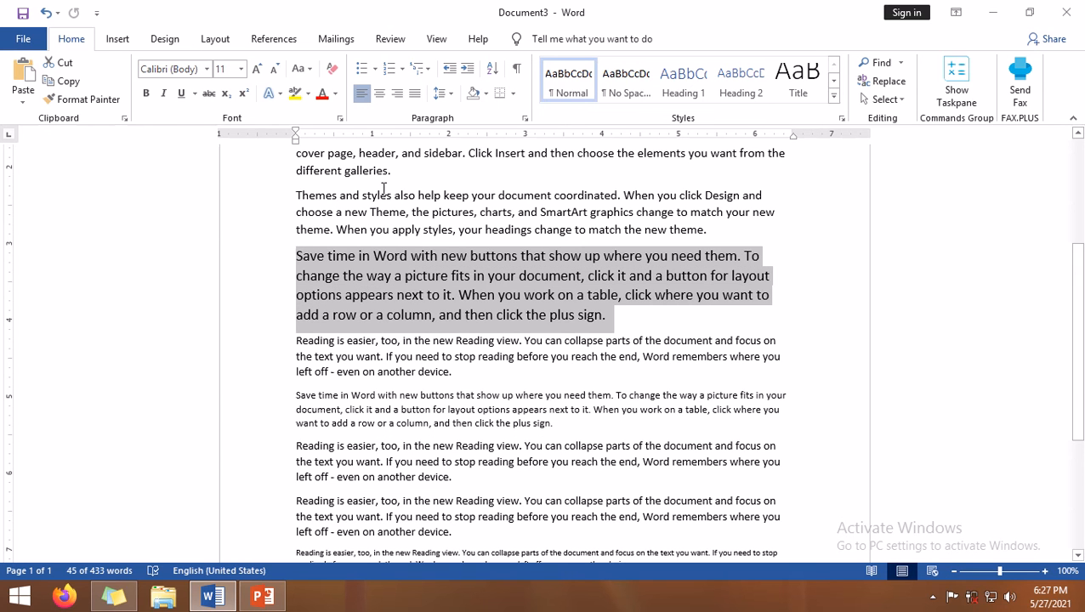
{"action": "left_click", "coordinate": [273, 70]}
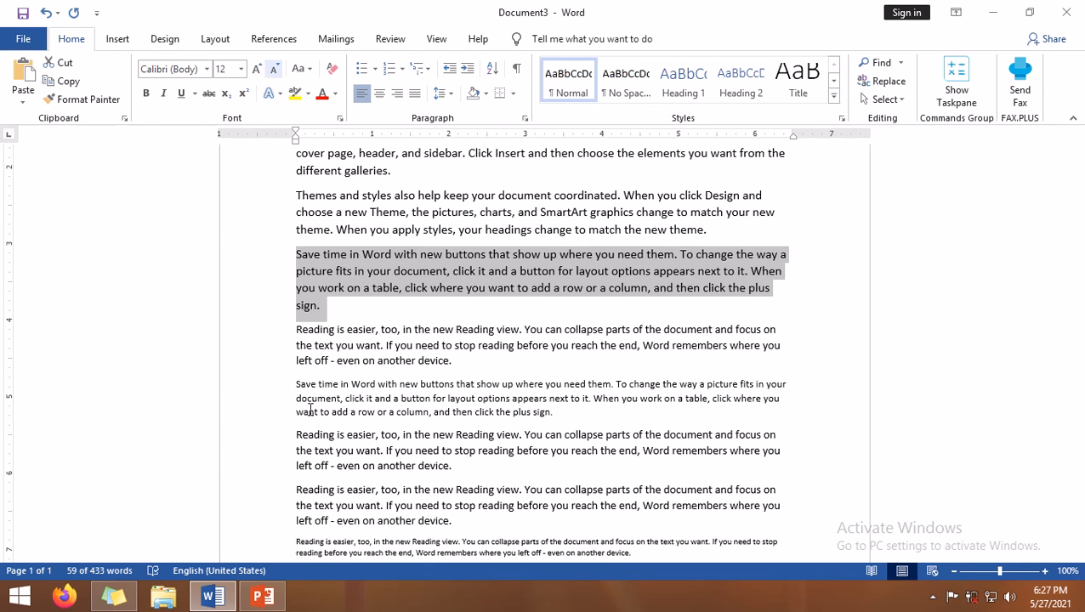
- Switch to Sticky Notes to review question 3 with shortcut items 6 and 7, plus question 4, and return to the Word document
{"action": "left_click", "coordinate": [110, 601]}
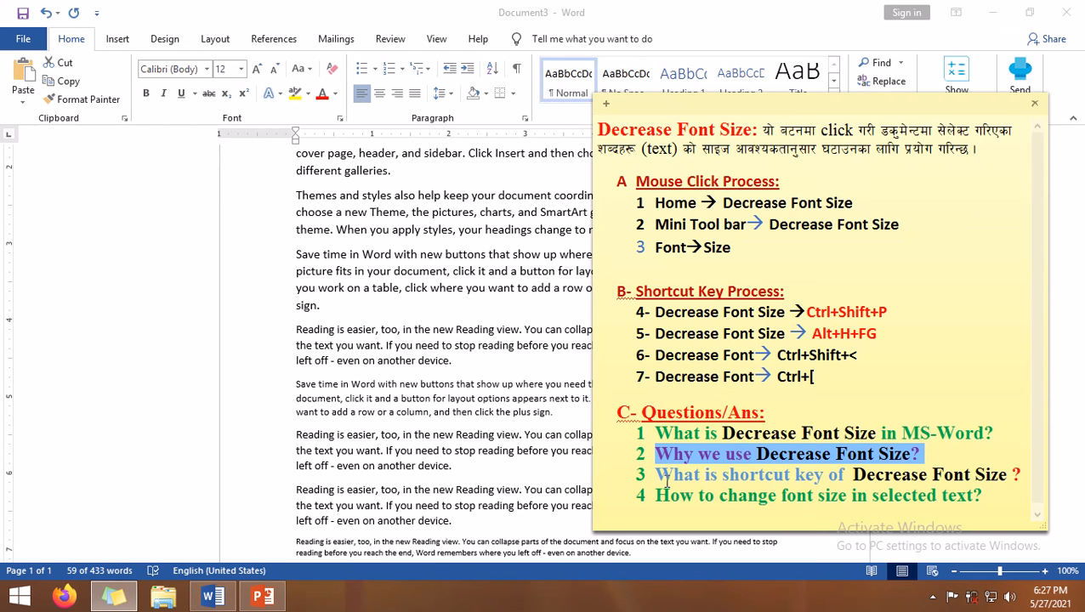
{"action": "left_click_drag", "start_coordinate": [656, 476], "coordinate": [1033, 474]}
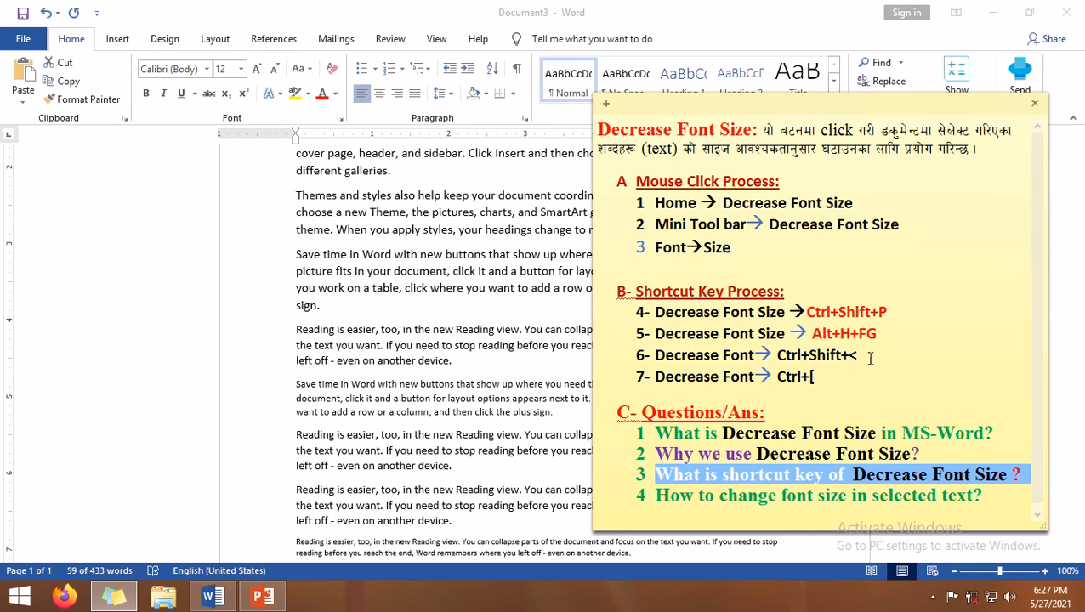
{"action": "left_click_drag", "start_coordinate": [858, 355], "coordinate": [776, 355]}
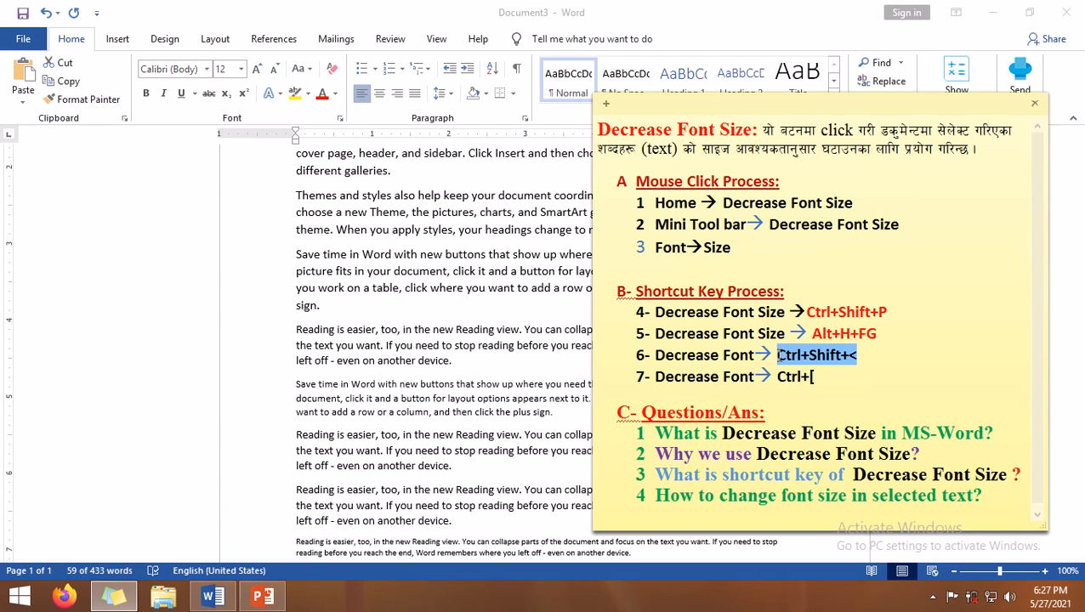
{"action": "left_click_drag", "start_coordinate": [818, 376], "coordinate": [774, 376]}
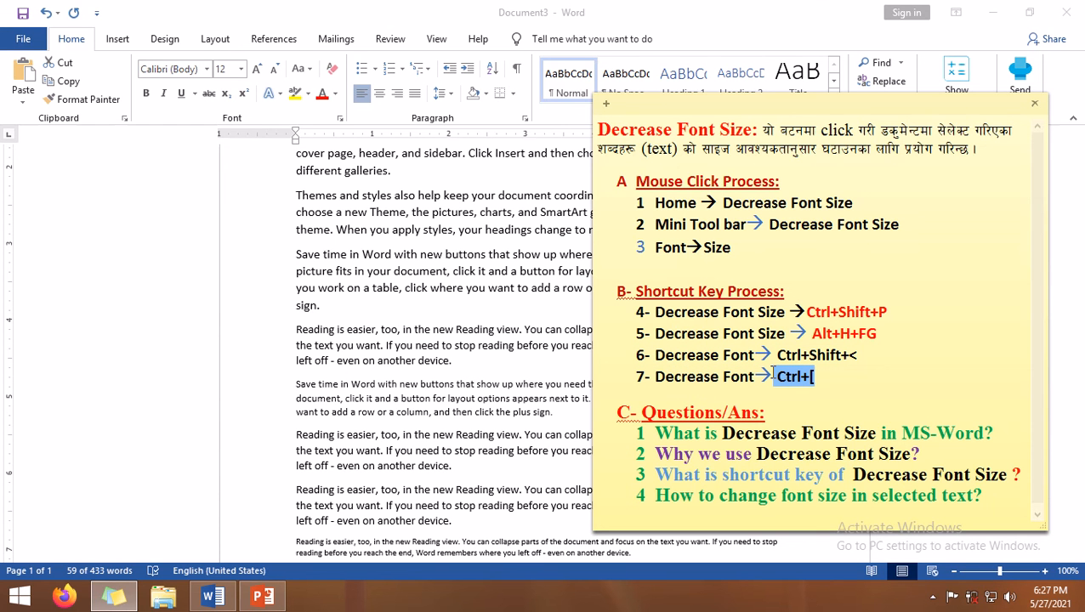
{"action": "left_click_drag", "start_coordinate": [772, 375], "coordinate": [652, 376]}
{"action": "left_click", "coordinate": [745, 499]}
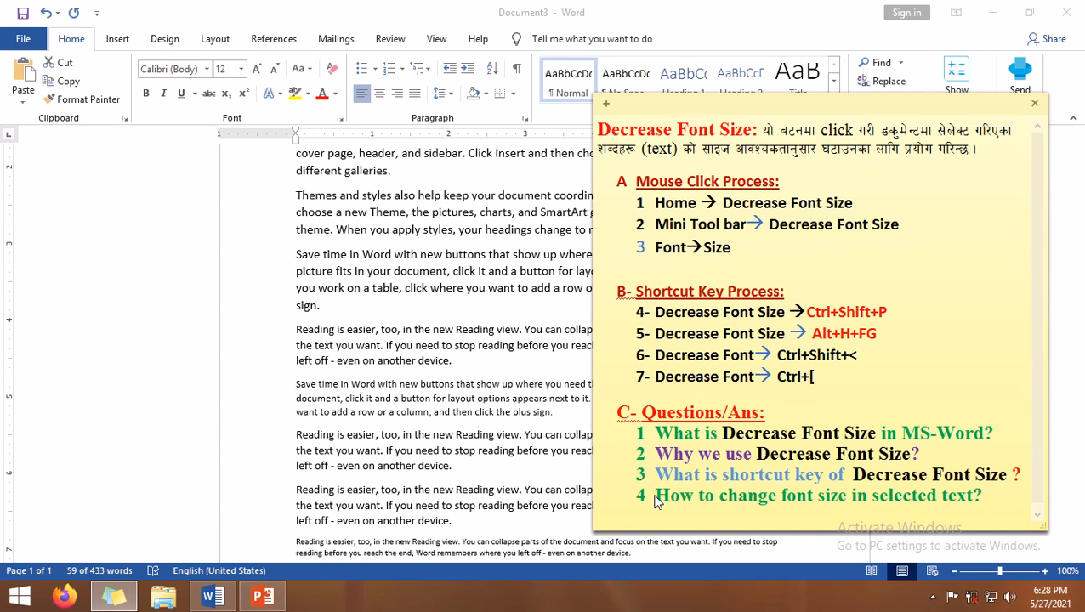
{"action": "left_click_drag", "start_coordinate": [655, 500], "coordinate": [982, 502]}
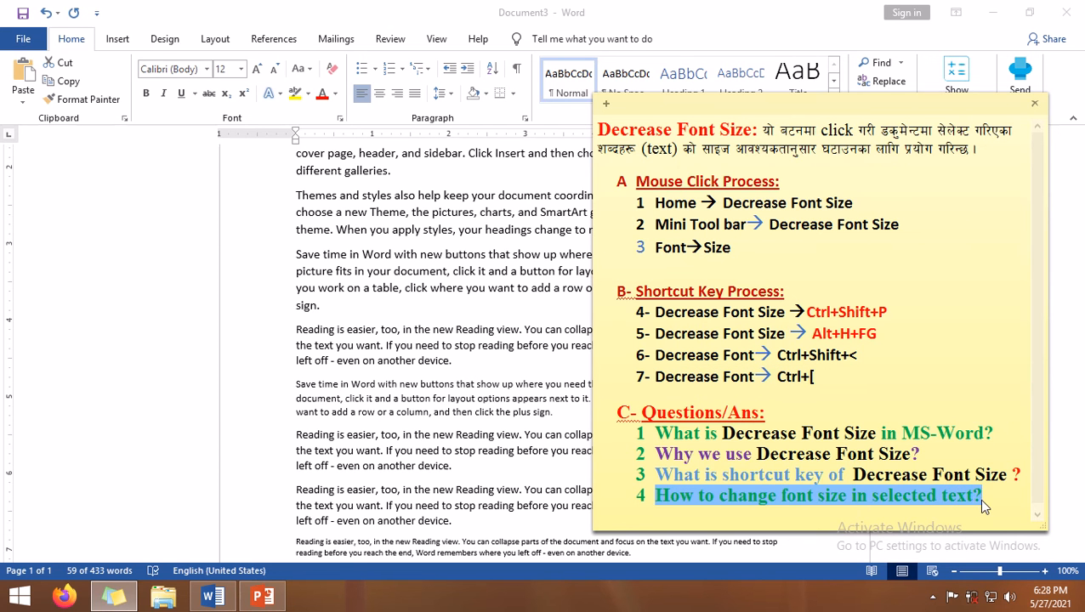
{"action": "left_click", "coordinate": [466, 439]}
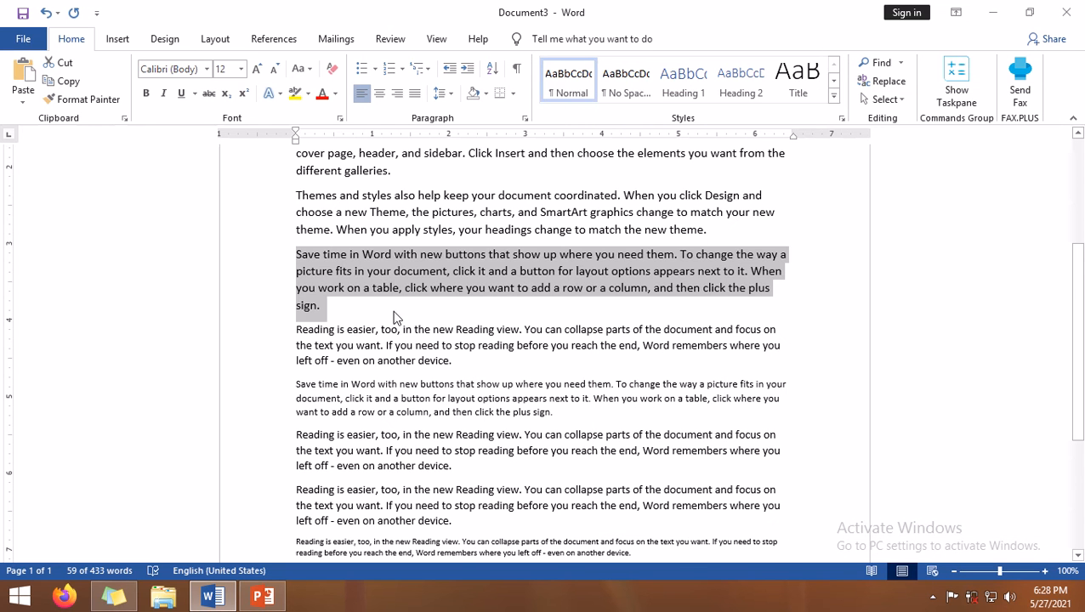